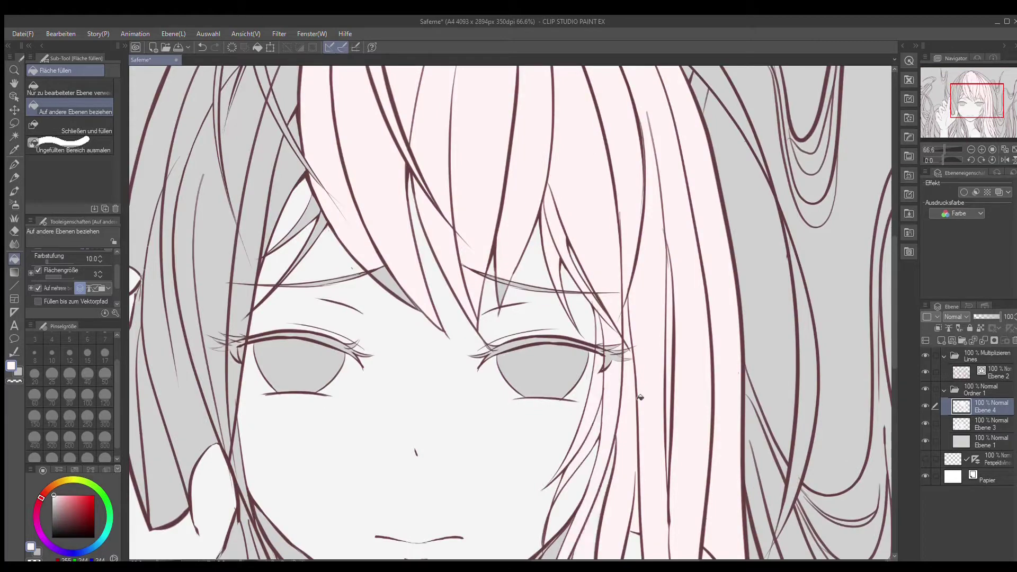
- Fill the bangs and the hair strands beside the face's left side with pale pink on layer Ebene 4
{"action": "left_click", "coordinate": [392, 287]}
{"action": "left_click", "coordinate": [293, 159]}
{"action": "left_click", "coordinate": [256, 220]}
{"action": "left_click", "coordinate": [220, 291]}
{"action": "scroll", "coordinate": [392, 90], "scroll_direction": "down", "scroll_amount": 2}
{"action": "left_click", "coordinate": [393, 90]}
{"action": "left_click", "coordinate": [312, 264]}
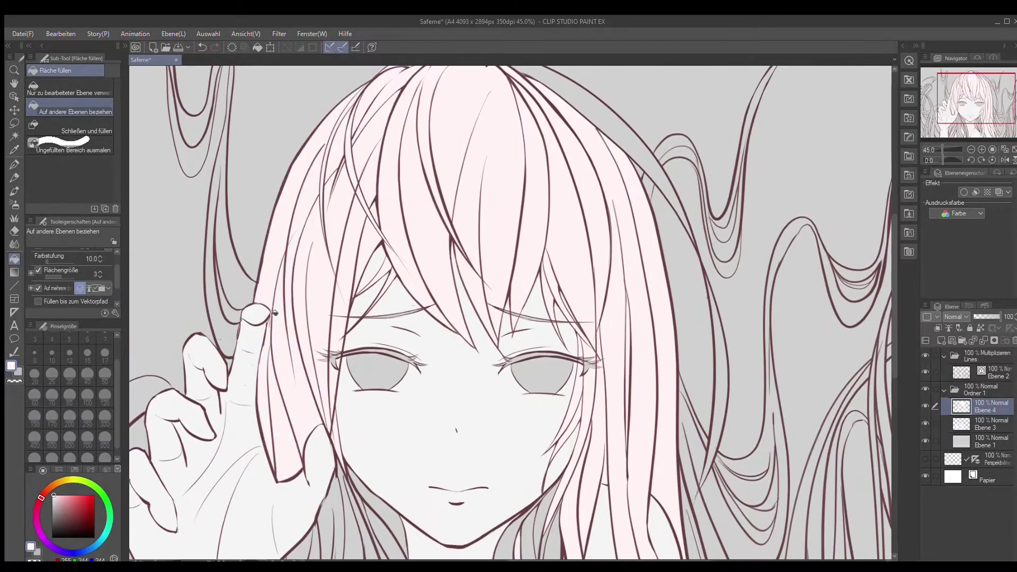
- Fill the outer hair at the crown and the flowing strands on the picture's right side with pale pink
{"action": "left_click", "coordinate": [222, 212]}
{"action": "left_click", "coordinate": [609, 159]}
{"action": "left_click", "coordinate": [736, 159]}
{"action": "left_click_drag", "start_coordinate": [737, 212], "coordinate": [673, 116]}
{"action": "left_click", "coordinate": [631, 318]}
{"action": "left_click", "coordinate": [695, 440]}
{"action": "left_click_drag", "start_coordinate": [696, 439], "coordinate": [621, 307]}
- Fill the lower wavy strands on the right and the locks around the neck with pale pink
{"action": "left_click", "coordinate": [710, 328]}
{"action": "left_click", "coordinate": [784, 275]}
{"action": "left_click", "coordinate": [718, 371]}
{"action": "left_click", "coordinate": [606, 309]}
{"action": "left_click", "coordinate": [394, 339]}
{"action": "left_click", "coordinate": [252, 370]}
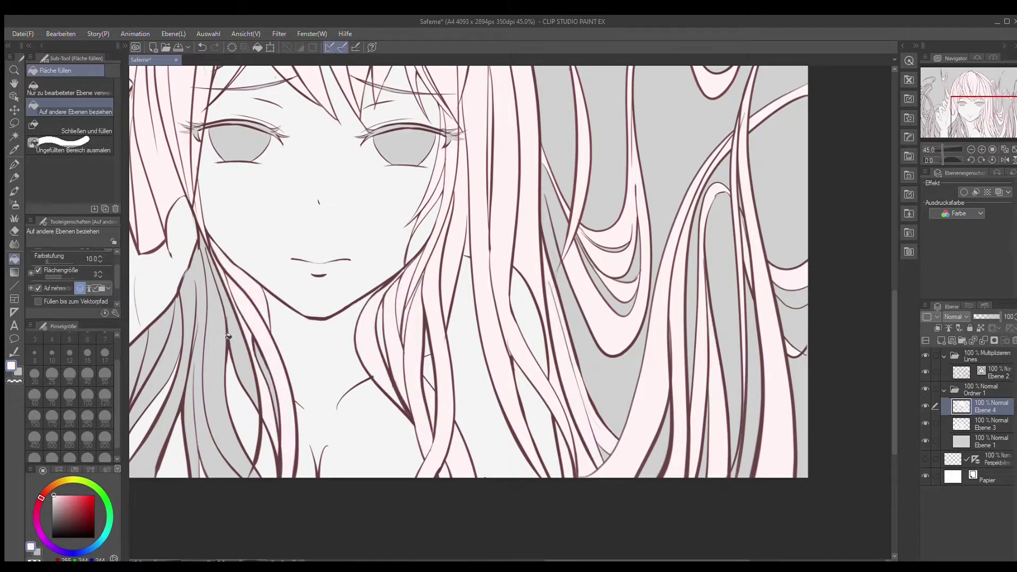
- Fill the remaining hair strands below the raised hand and along the picture's left edge with pale pink
{"action": "left_click_drag", "start_coordinate": [371, 265], "coordinate": [403, 297]}
{"action": "scroll", "coordinate": [318, 318], "scroll_direction": "down", "scroll_amount": 2}
{"action": "left_click", "coordinate": [270, 306]}
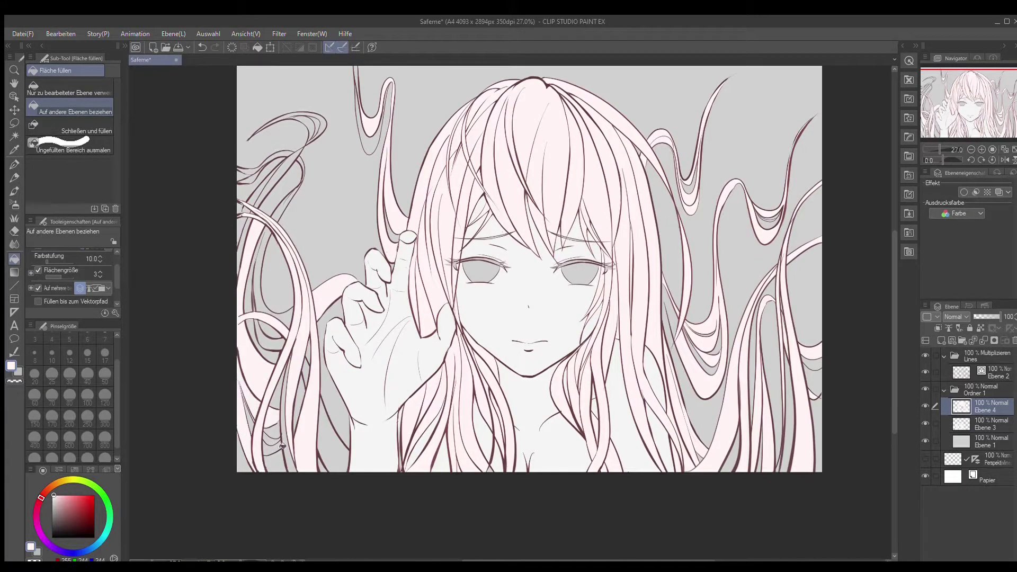
{"action": "left_click", "coordinate": [333, 435]}
{"action": "left_click", "coordinate": [268, 281]}
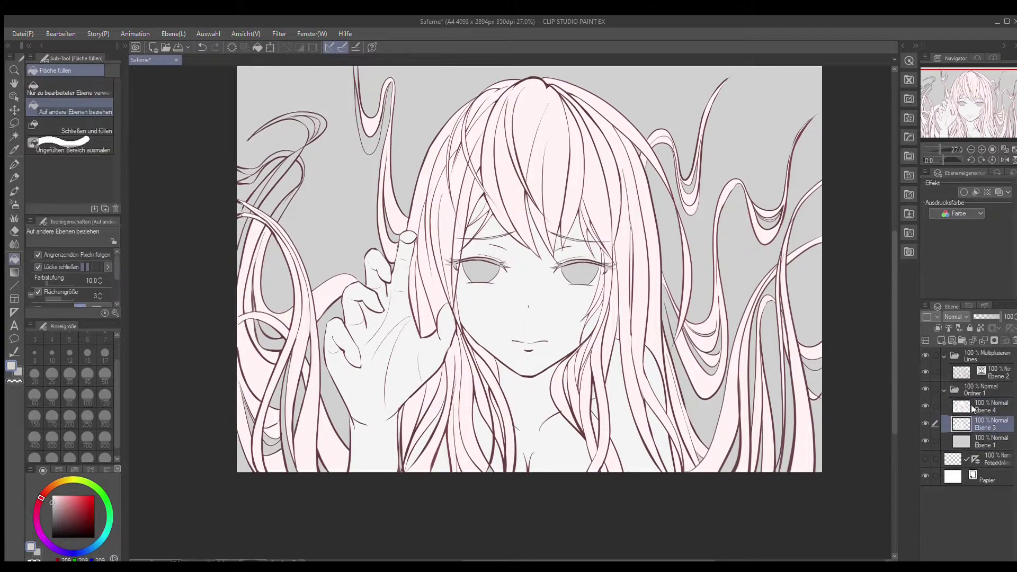
- Clean up the pink fill among the hair strands at the picture's left edge with the eraser
{"action": "key", "text": "e"}
{"action": "left_click_drag", "start_coordinate": [246, 345], "coordinate": [259, 384]}
{"action": "scroll", "coordinate": [275, 271], "scroll_direction": "up", "scroll_amount": 1}
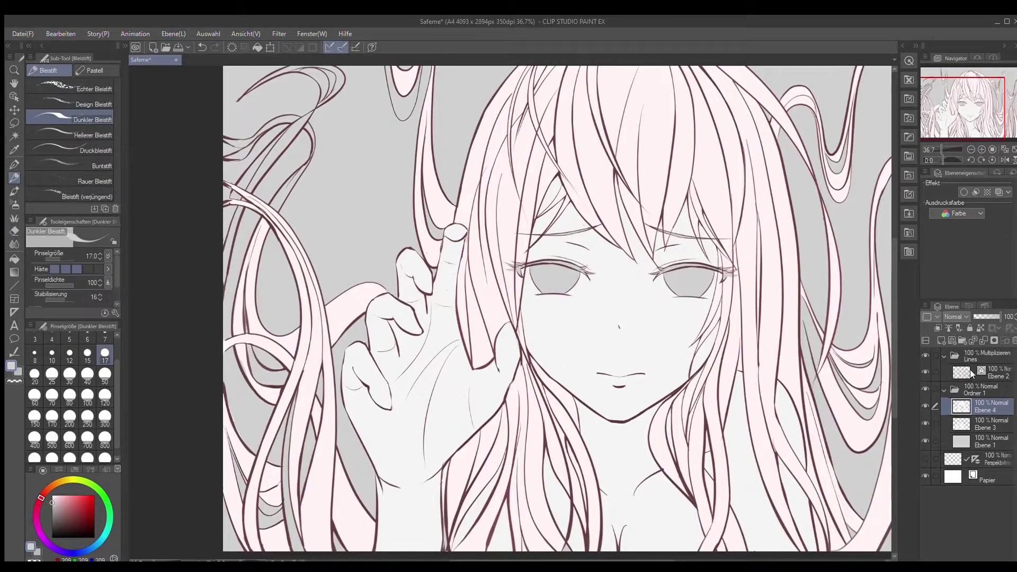
{"action": "key", "text": "p"}
{"action": "scroll", "coordinate": [358, 488], "scroll_direction": "down", "scroll_amount": 2}
{"action": "key", "text": "g"}
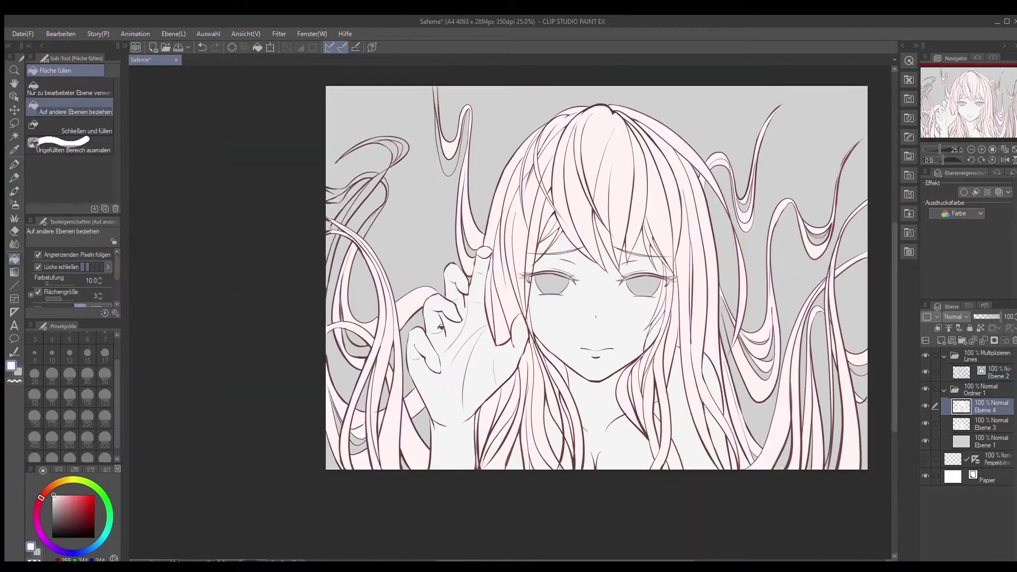
- Touch up the line art on layer Ebene 2 with the Dunkler Bleistift pencil and the vector eraser
{"action": "scroll", "coordinate": [702, 270], "scroll_direction": "up", "scroll_amount": 2}
{"action": "key", "text": "p"}
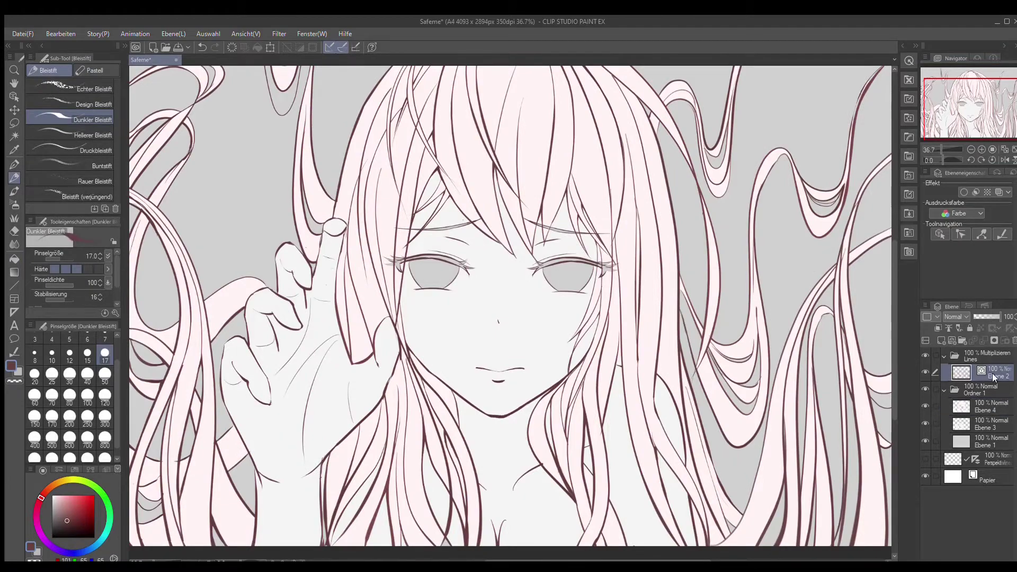
{"action": "key", "text": "g"}
{"action": "scroll", "coordinate": [702, 270], "scroll_direction": "down", "scroll_amount": 3}
{"action": "key", "text": "e"}
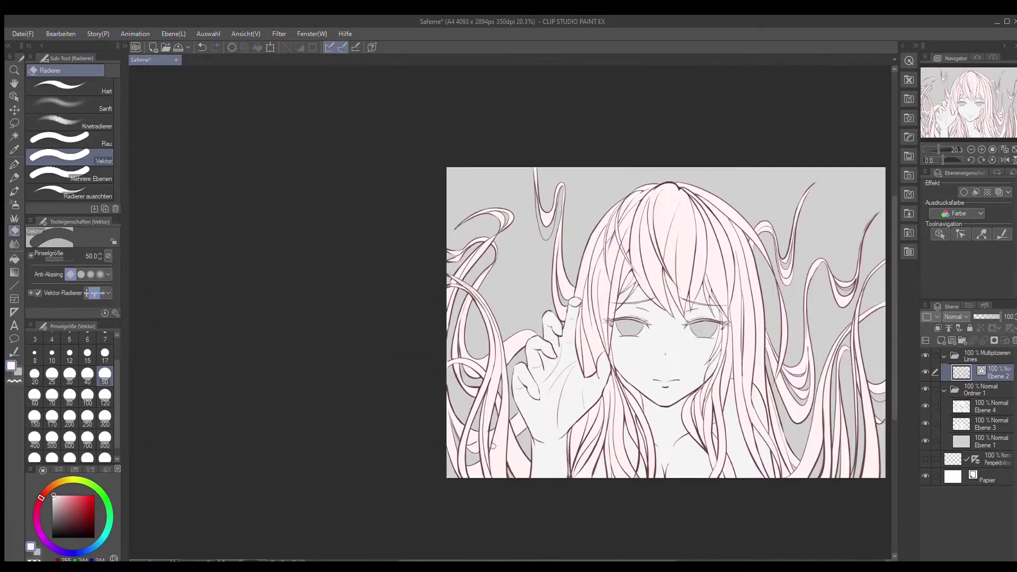
- Mirror the canvas and flip it back, checking the pink hair fill on Ebene 4 for gaps
{"action": "left_click", "coordinate": [1004, 159]}
{"action": "left_click", "coordinate": [1004, 159]}
{"action": "scroll", "coordinate": [663, 295], "scroll_direction": "up", "scroll_amount": 3}
{"action": "key", "text": "g"}
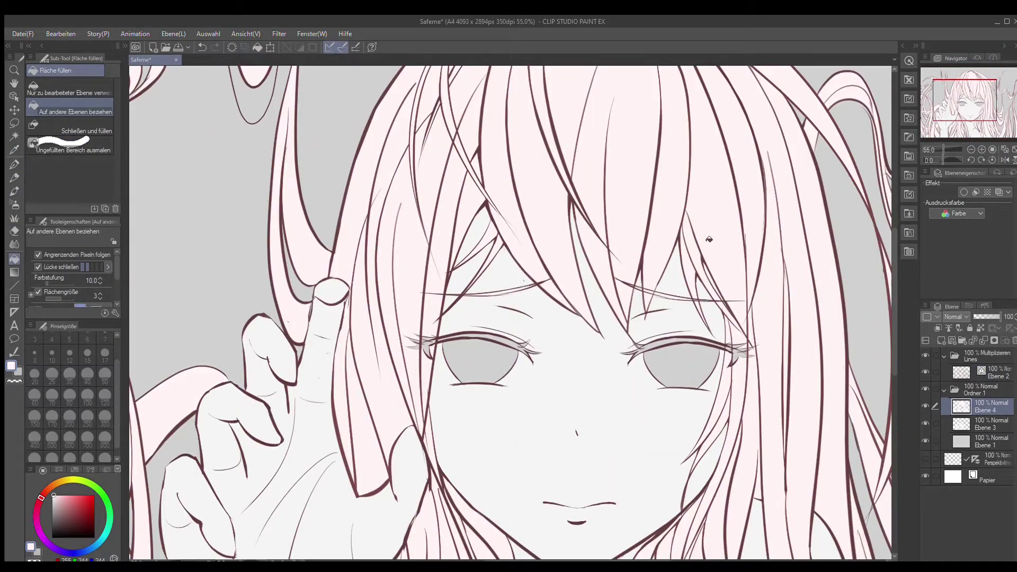
{"action": "scroll", "coordinate": [708, 239], "scroll_direction": "down", "scroll_amount": 2}
{"action": "scroll", "coordinate": [614, 225], "scroll_direction": "up", "scroll_amount": 1}
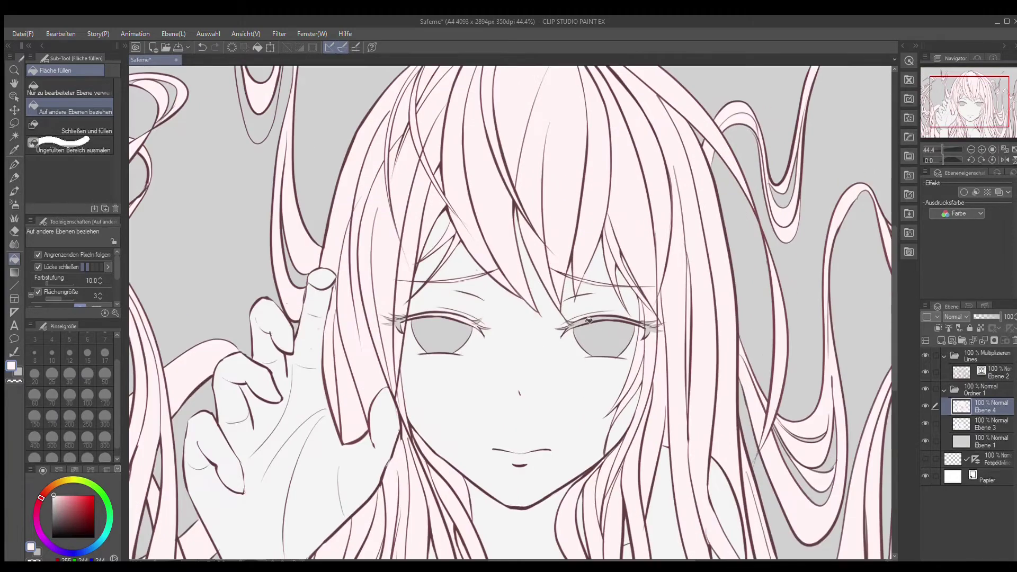
- Create a new folder above Ordner 1 holding two new raster layers for colouring the eyes
{"action": "key", "text": "ctrl+shift+n"}
{"action": "scroll", "coordinate": [835, 365], "scroll_direction": "up", "scroll_amount": 2}
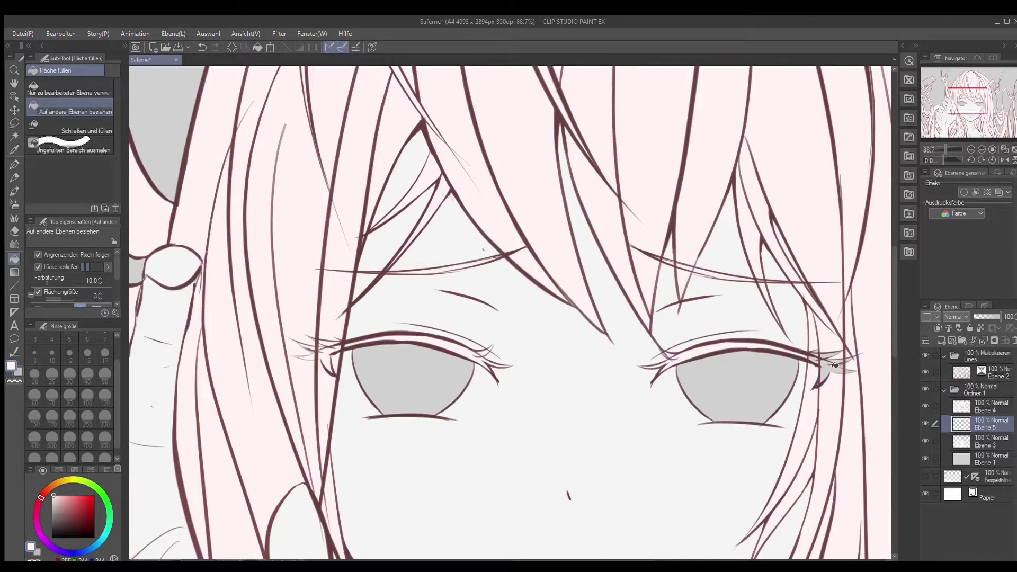
{"action": "scroll", "coordinate": [663, 357], "scroll_direction": "down", "scroll_amount": 3}
{"action": "scroll", "coordinate": [614, 344], "scroll_direction": "up", "scroll_amount": 1}
{"action": "key", "text": "ctrl+g"}
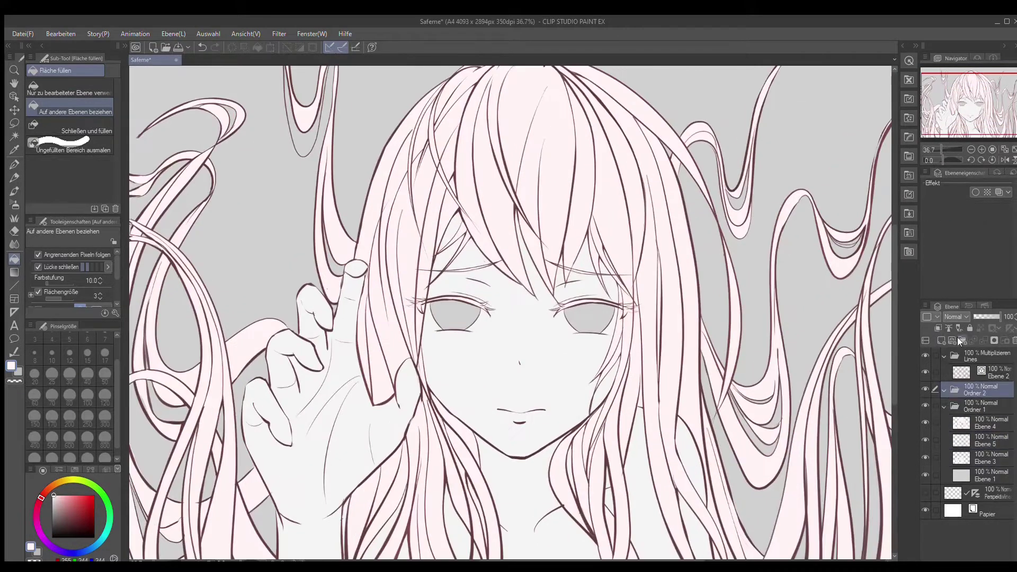
{"action": "key", "text": "ctrl+shift+n"}
- Paint the whites of both eyes on layer Ebene 6 with the G-Pen at size 17
{"action": "scroll", "coordinate": [574, 340], "scroll_direction": "up", "scroll_amount": 1}
{"action": "key", "text": "p"}
{"action": "scroll", "coordinate": [609, 297], "scroll_direction": "up", "scroll_amount": 2}
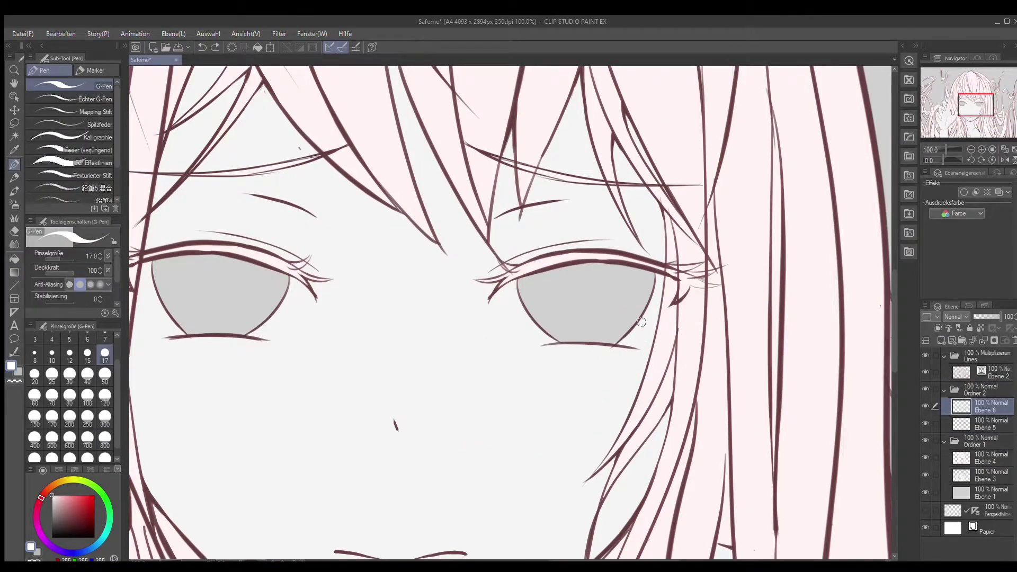
{"action": "scroll", "coordinate": [528, 329], "scroll_direction": "down", "scroll_amount": 1}
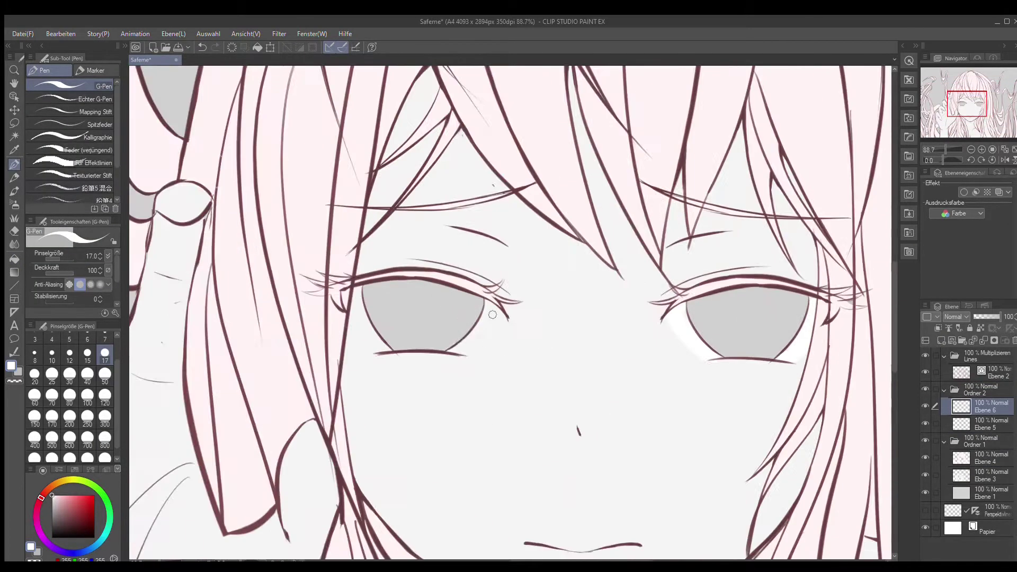
{"action": "scroll", "coordinate": [361, 299], "scroll_direction": "down", "scroll_amount": 3}
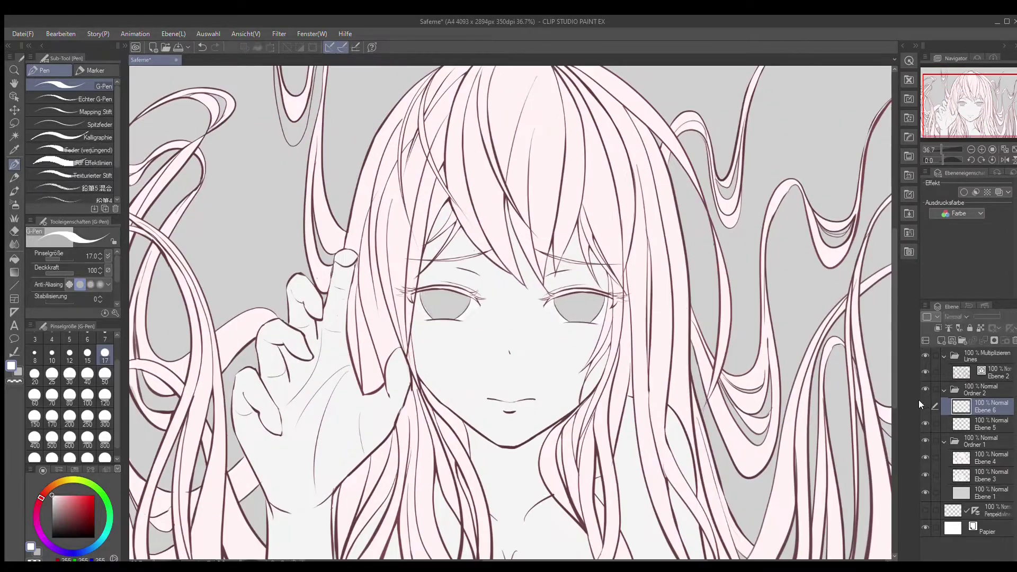
{"action": "scroll", "coordinate": [520, 344], "scroll_direction": "up", "scroll_amount": 3}
- Choose a pale yellow and fill both irises with it on layer Ebene 6
{"action": "left_click_drag", "start_coordinate": [49, 480], "coordinate": [72, 480]}
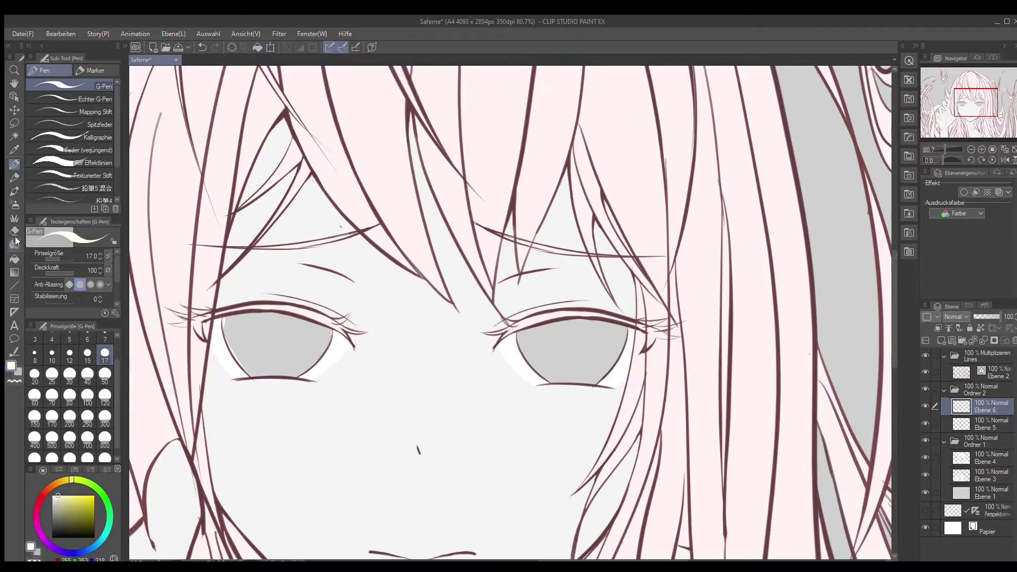
{"action": "key", "text": "g"}
{"action": "left_click", "coordinate": [572, 352]}
{"action": "left_click", "coordinate": [278, 347]}
{"action": "scroll", "coordinate": [573, 353], "scroll_direction": "down", "scroll_amount": 3}
{"action": "scroll", "coordinate": [329, 390], "scroll_direction": "up", "scroll_amount": 4}
{"action": "key", "text": "p"}
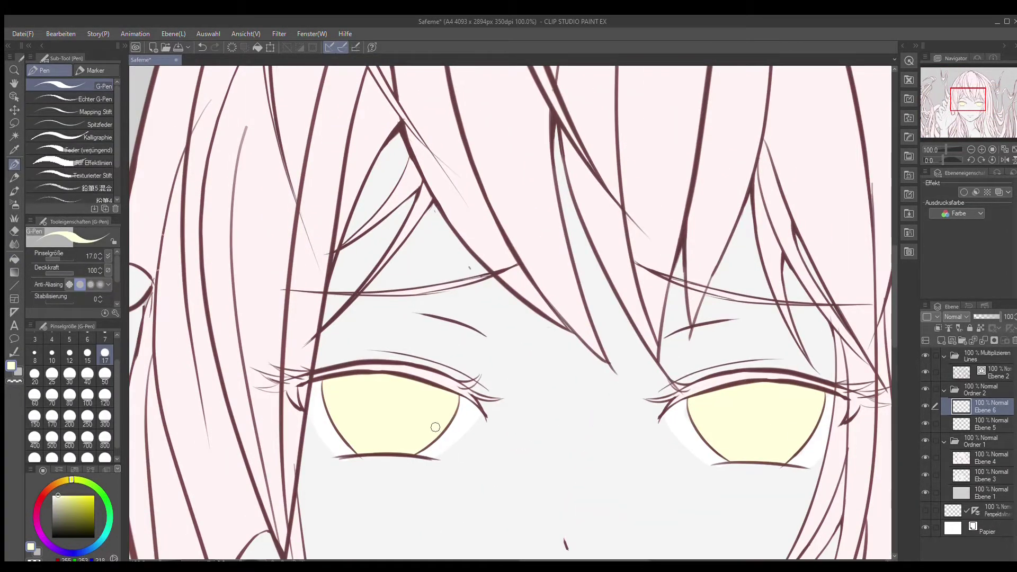
- Paint the skin of the face and raised hand near-white on layer Ebene 3 with the G-Pen at size 170
{"action": "scroll", "coordinate": [435, 427], "scroll_direction": "down", "scroll_amount": 4}
{"action": "scroll", "coordinate": [951, 112], "scroll_direction": "up", "scroll_amount": 1}
{"action": "left_click_drag", "start_coordinate": [952, 109], "coordinate": [951, 114]}
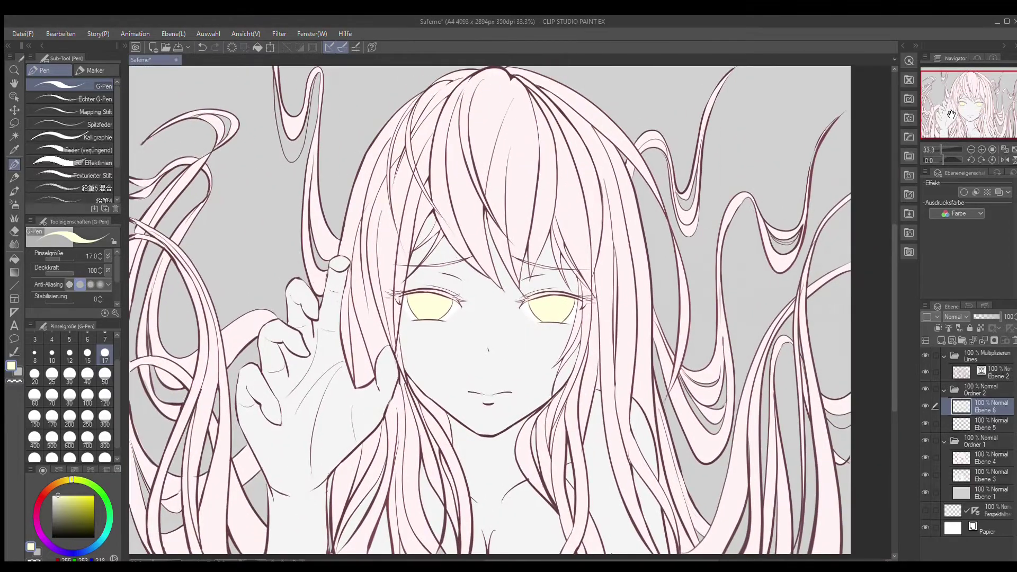
{"action": "scroll", "coordinate": [951, 114], "scroll_direction": "up", "scroll_amount": 1}
{"action": "left_click", "coordinate": [459, 296], "text": "ctrl+shift"}
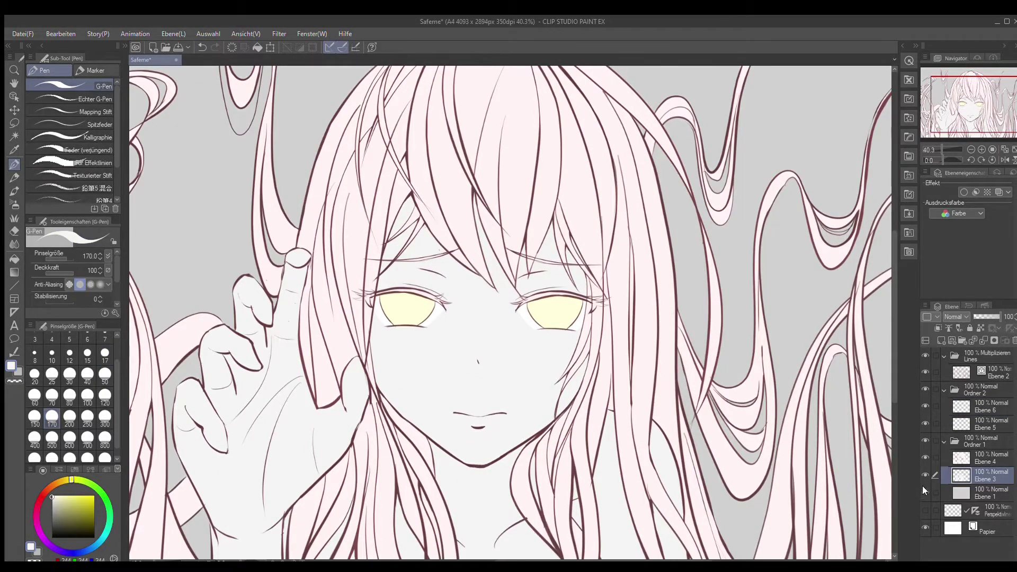
{"action": "mouse_move", "coordinate": [477, 361]}
{"action": "left_mouse_down"}
{"action": "mouse_move", "coordinate": [423, 244]}
{"action": "mouse_move", "coordinate": [600, 523]}
{"action": "mouse_move", "coordinate": [284, 477]}
{"action": "mouse_move", "coordinate": [238, 265]}
{"action": "left_mouse_up"}
{"action": "scroll", "coordinate": [143, 334], "scroll_direction": "up", "scroll_amount": 2}
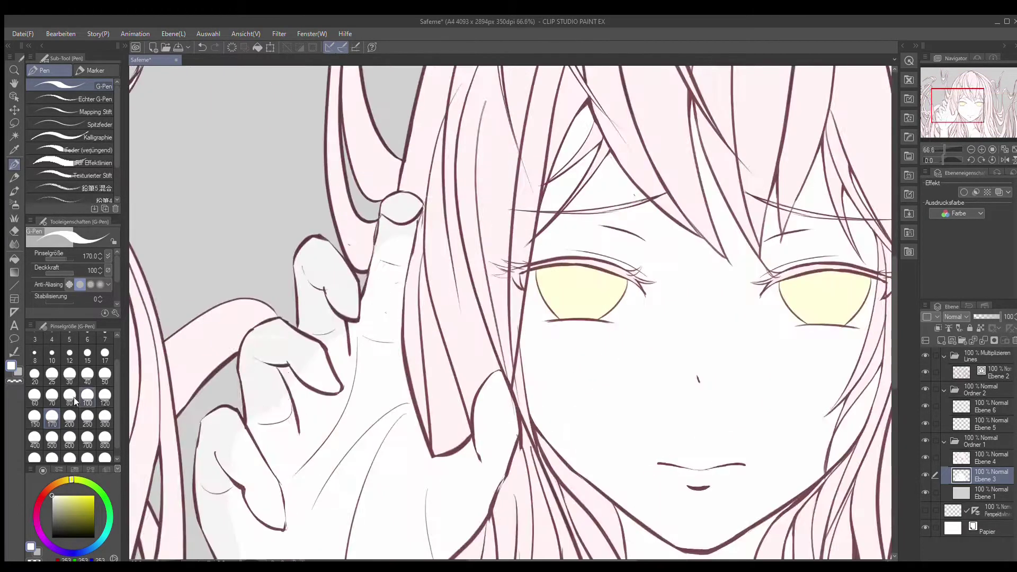
- Finish colouring the fingers with the G-Pen at size 100 and erase the paint outside the hand's outline
{"action": "left_click", "coordinate": [87, 394]}
{"action": "left_click_drag", "start_coordinate": [254, 381], "coordinate": [332, 326]}
{"action": "scroll", "coordinate": [332, 326], "scroll_direction": "down", "scroll_amount": 3}
{"action": "key", "text": "e"}
{"action": "scroll", "coordinate": [509, 318], "scroll_direction": "down", "scroll_amount": 4}
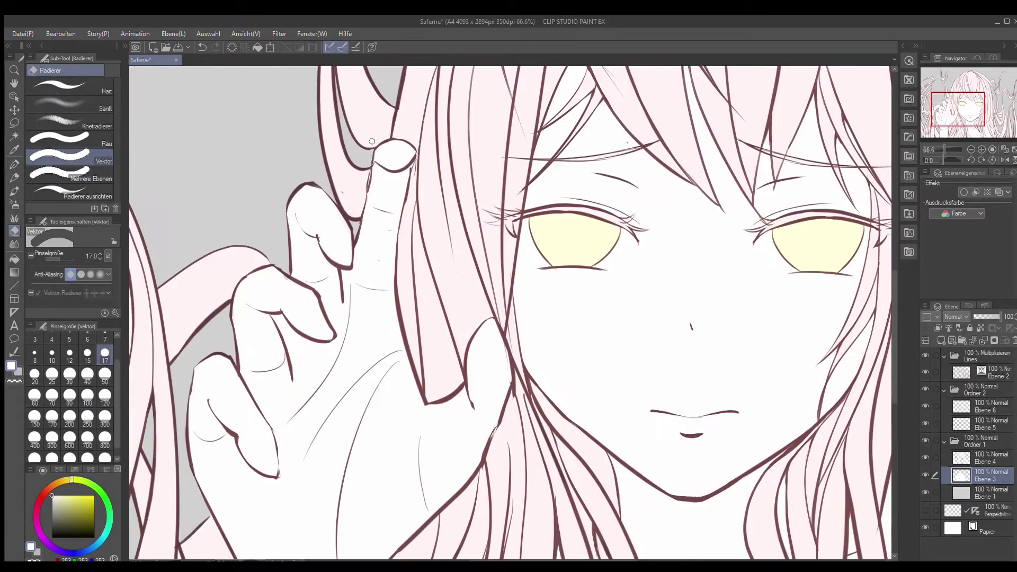
{"action": "scroll", "coordinate": [591, 299], "scroll_direction": "up", "scroll_amount": 1}
- Organise the layers into folders Eyes and Skin, with Ebene 7 as a clipped Multiply layer above skin layer Ebene 3
{"action": "left_click", "coordinate": [592, 298], "text": "ctrl+shift"}
{"action": "scroll", "coordinate": [592, 298], "scroll_direction": "up", "scroll_amount": 1}
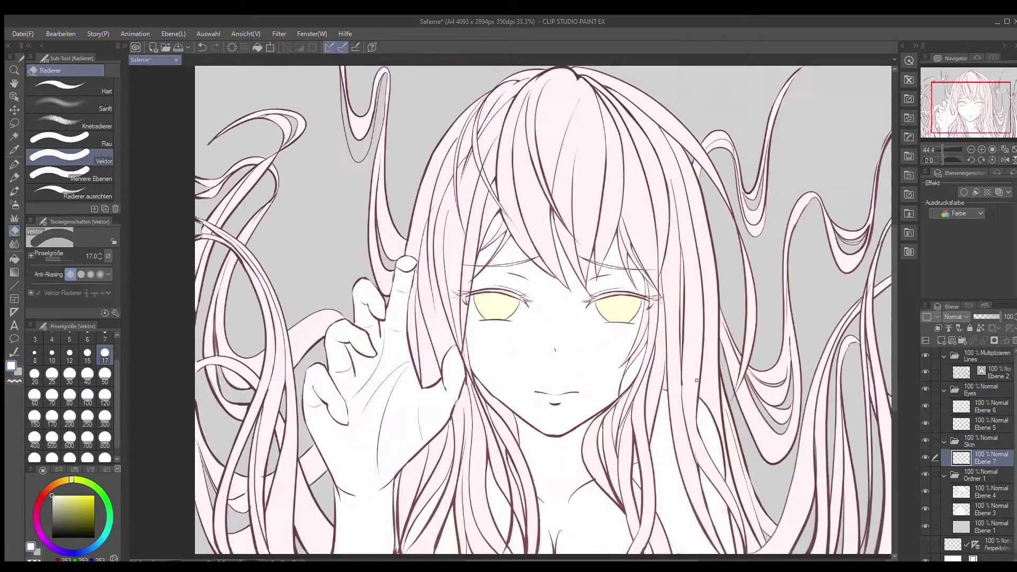
{"action": "scroll", "coordinate": [509, 318], "scroll_direction": "up", "scroll_amount": 2}
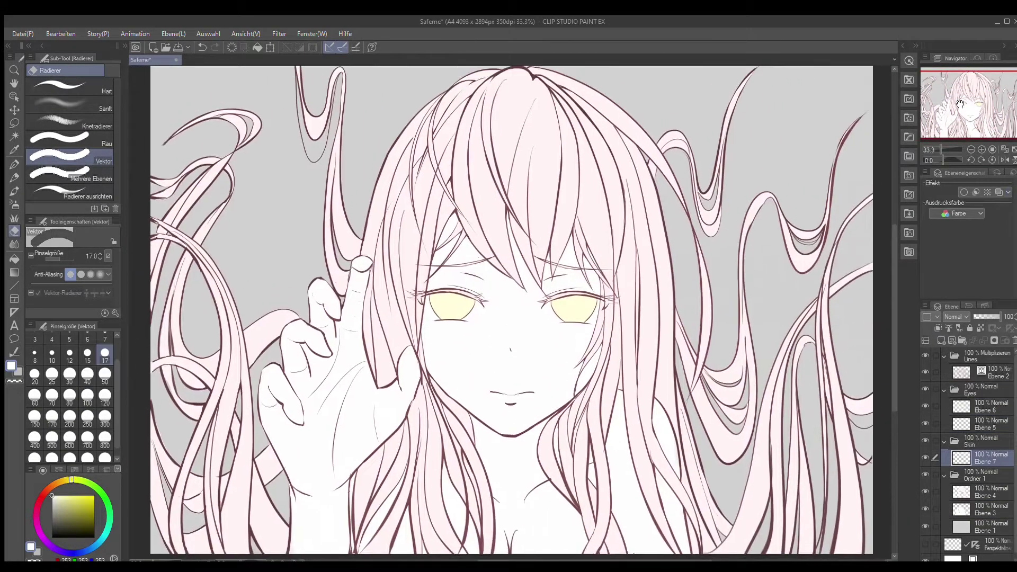
{"action": "left_click", "coordinate": [926, 509]}
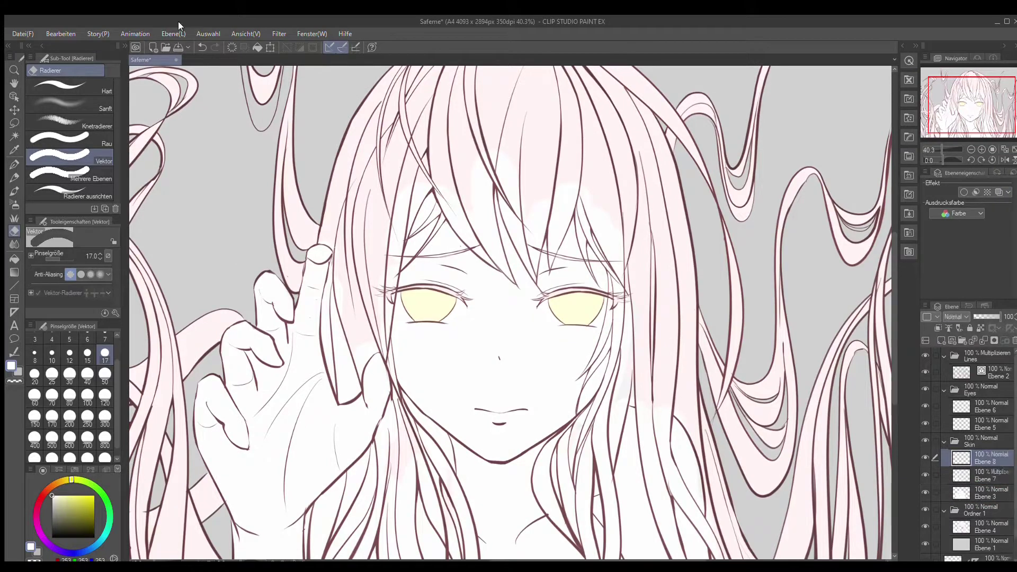
{"action": "scroll", "coordinate": [398, 258], "scroll_direction": "up", "scroll_amount": 2}
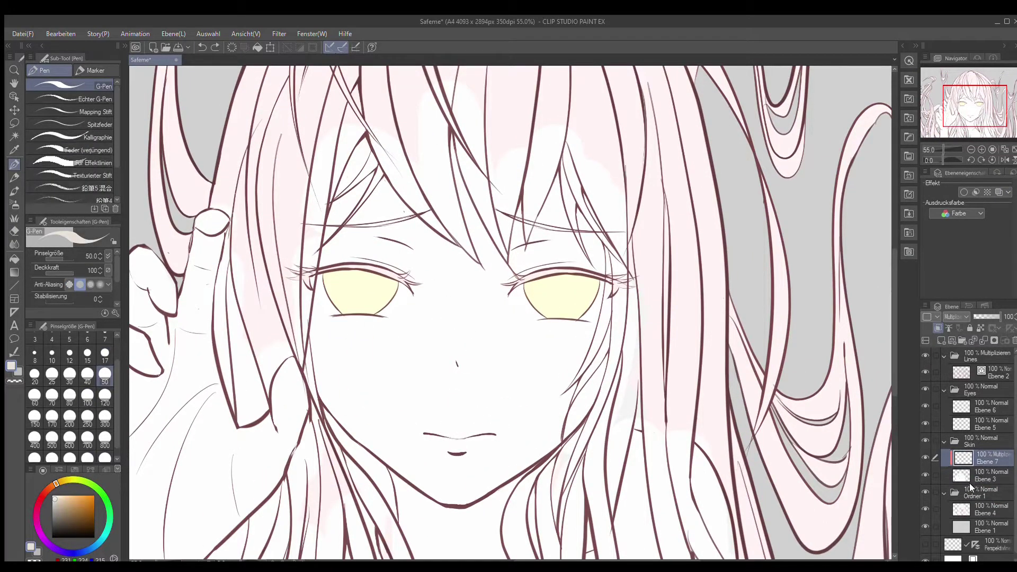
- Move hair layer Ebene 4 above the Skin folder and shade the forehead under the bangs in beige on Ebene 7, brush size 50
{"action": "left_click_drag", "start_coordinate": [970, 488], "coordinate": [967, 428]}
{"action": "left_click", "coordinate": [986, 476]}
{"action": "left_click_drag", "start_coordinate": [368, 135], "coordinate": [359, 181]}
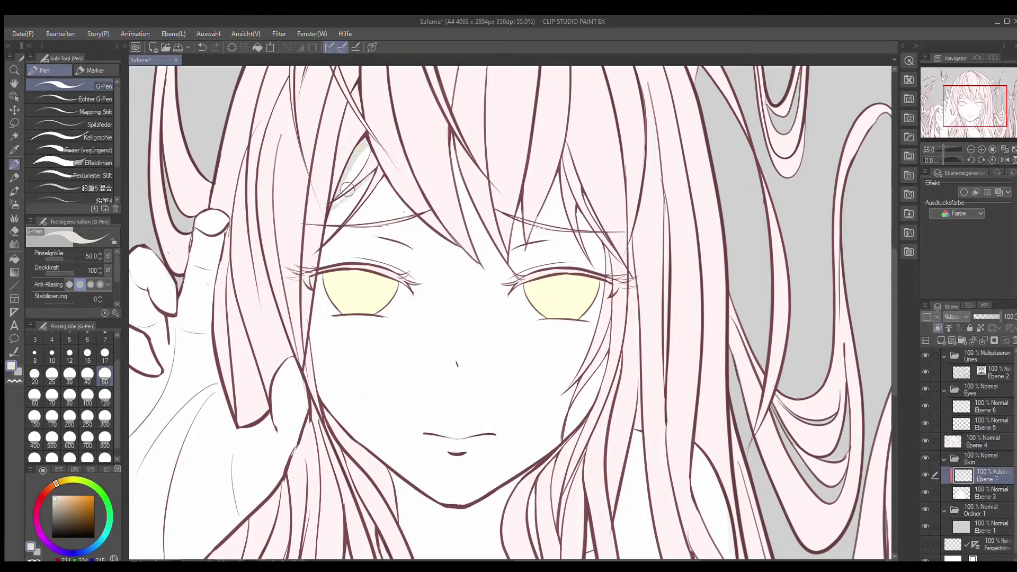
{"action": "scroll", "coordinate": [347, 189], "scroll_direction": "down", "scroll_amount": 3}
{"action": "scroll", "coordinate": [464, 118], "scroll_direction": "up", "scroll_amount": 2}
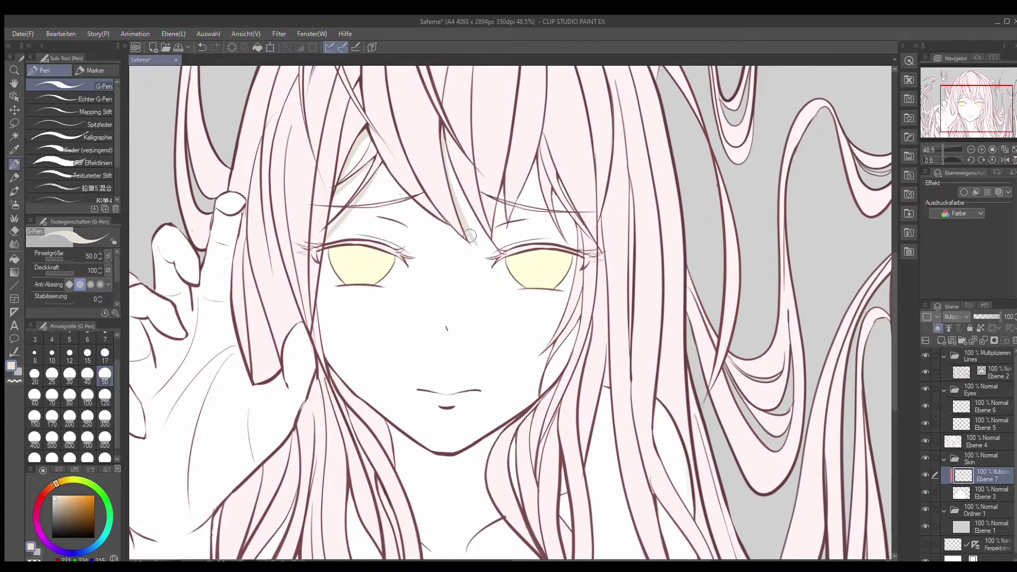
- Paint beige hair shadows along both cheeks and under the right-hand bangs at size 25, correcting stray strokes with undo and eraser
{"action": "scroll", "coordinate": [288, 229], "scroll_direction": "up", "scroll_amount": 1}
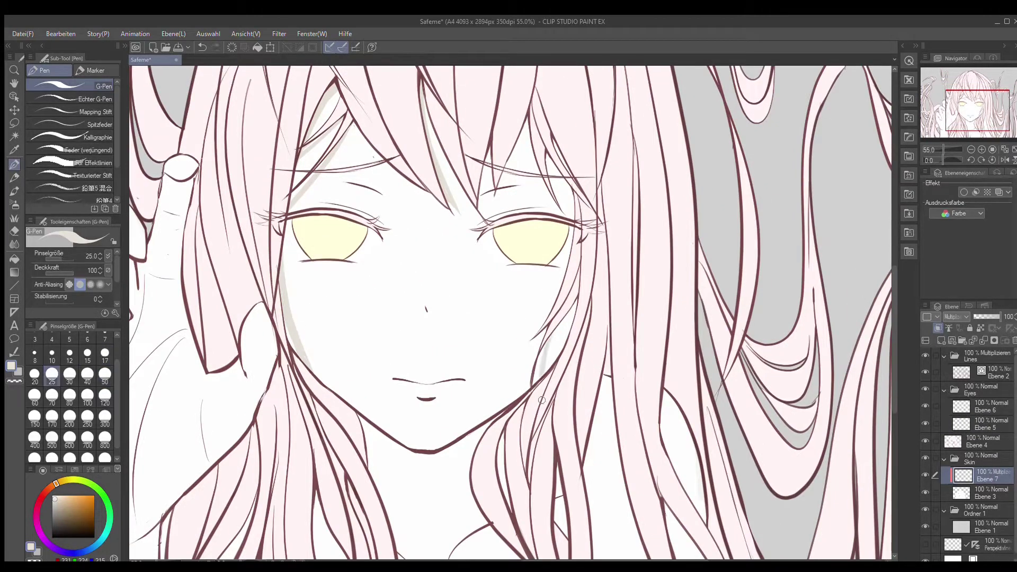
{"action": "scroll", "coordinate": [597, 164], "scroll_direction": "up", "scroll_amount": 2}
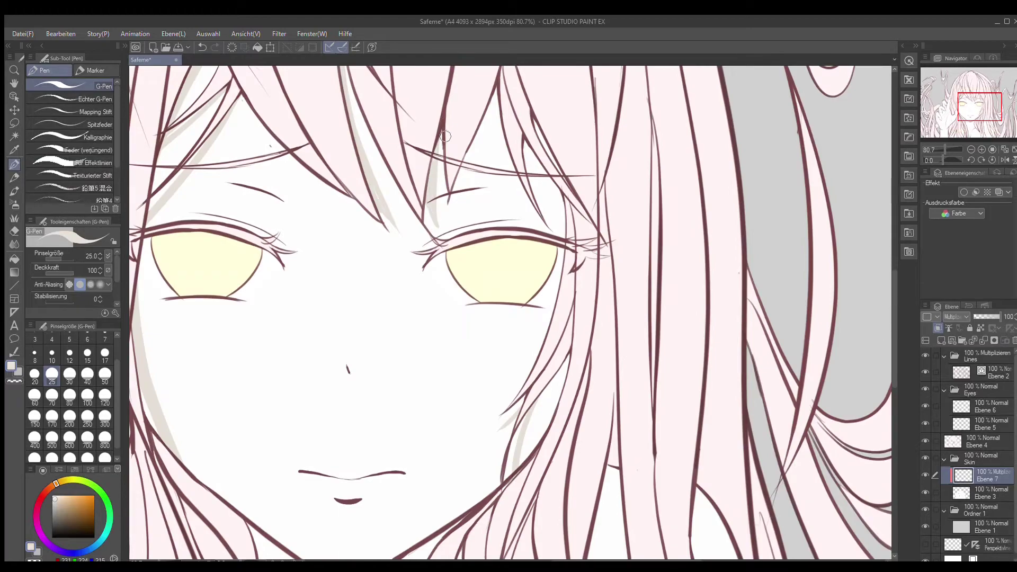
{"action": "scroll", "coordinate": [445, 136], "scroll_direction": "down", "scroll_amount": 1}
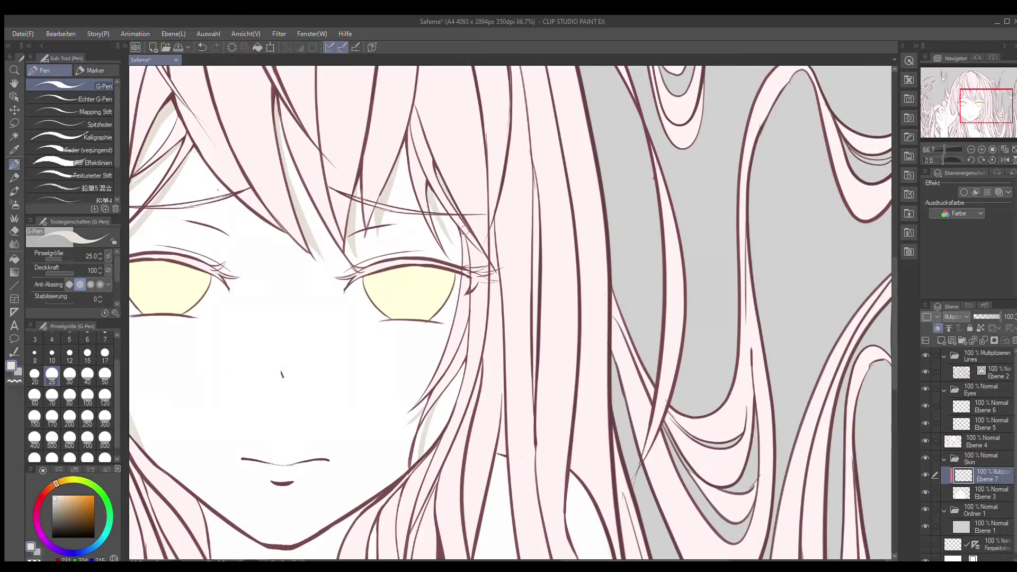
{"action": "scroll", "coordinate": [464, 230], "scroll_direction": "down", "scroll_amount": 3}
{"action": "scroll", "coordinate": [627, 396], "scroll_direction": "up", "scroll_amount": 3}
{"action": "key", "text": "ctrl+z"}
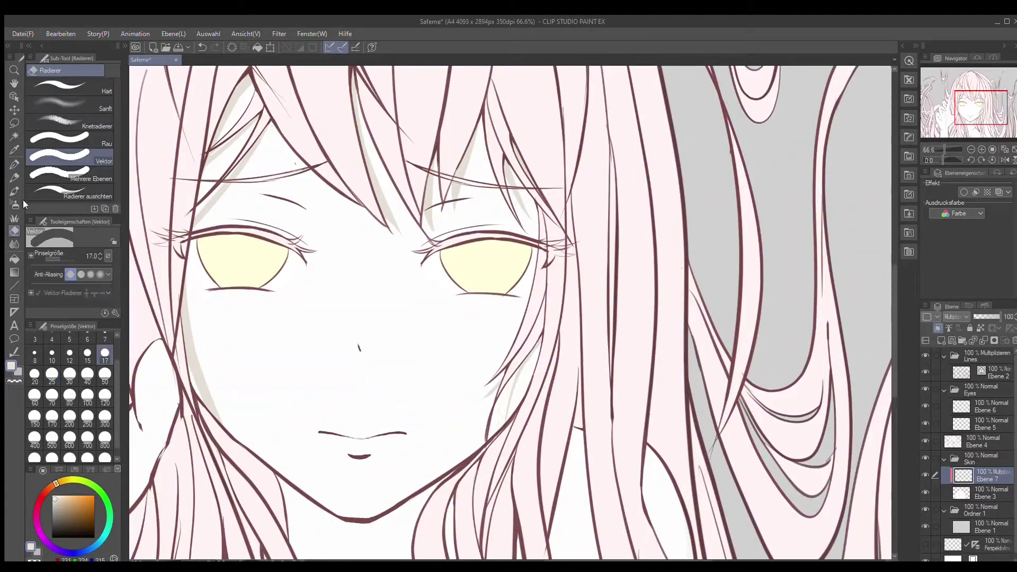
{"action": "scroll", "coordinate": [553, 331], "scroll_direction": "down", "scroll_amount": 3}
{"action": "scroll", "coordinate": [534, 409], "scroll_direction": "up", "scroll_amount": 3}
- Paint a small beige shadow below the lower lip with the G-Pen at size 15
{"action": "scroll", "coordinate": [530, 407], "scroll_direction": "up", "scroll_amount": 2}
{"action": "key", "text": "bracketleft"}
{"action": "key", "text": "bracketleft"}
{"action": "key", "text": "bracketleft"}
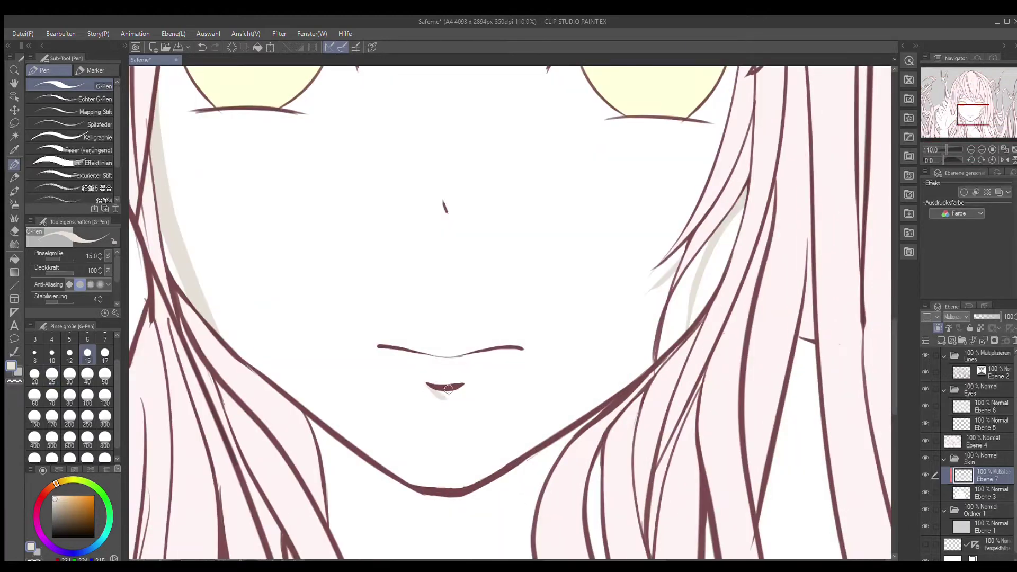
{"action": "scroll", "coordinate": [430, 387], "scroll_direction": "down", "scroll_amount": 3}
{"action": "scroll", "coordinate": [378, 349], "scroll_direction": "up", "scroll_amount": 2}
{"action": "key", "text": "ctrl+z"}
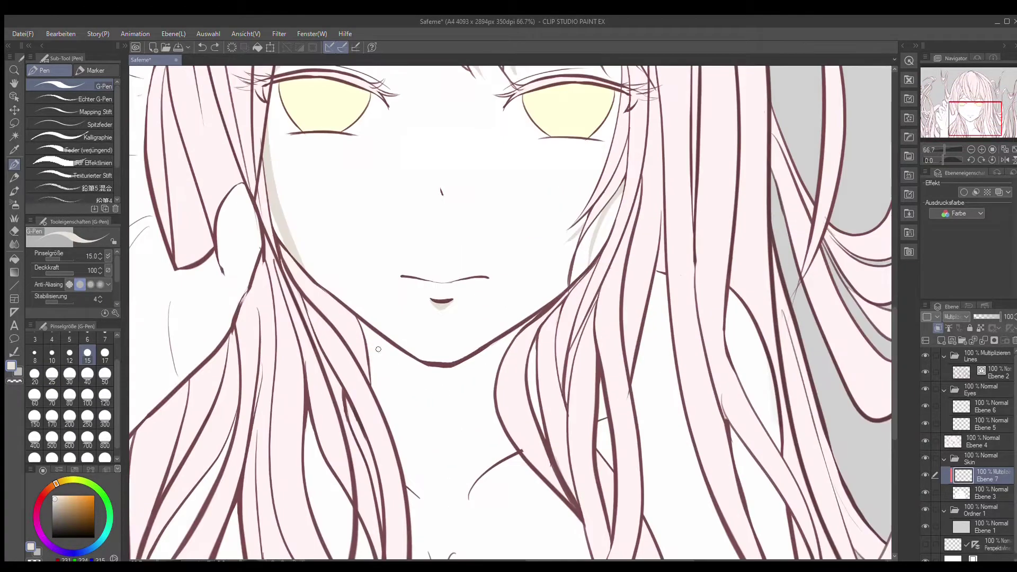
- Set the G-Pen to size 30 and shade the neck beneath the chin in beige on Ebene 7
{"action": "key", "text": "bracketright"}
{"action": "key", "text": "bracketright"}
{"action": "key", "text": "bracketright"}
{"action": "key", "text": "bracketright"}
{"action": "mouse_move", "coordinate": [524, 328]}
{"action": "left_mouse_down"}
{"action": "mouse_move", "coordinate": [405, 364]}
{"action": "mouse_move", "coordinate": [454, 379]}
{"action": "mouse_move", "coordinate": [433, 384]}
{"action": "mouse_move", "coordinate": [497, 351]}
{"action": "left_mouse_up"}
{"action": "scroll", "coordinate": [498, 352], "scroll_direction": "down", "scroll_amount": 3}
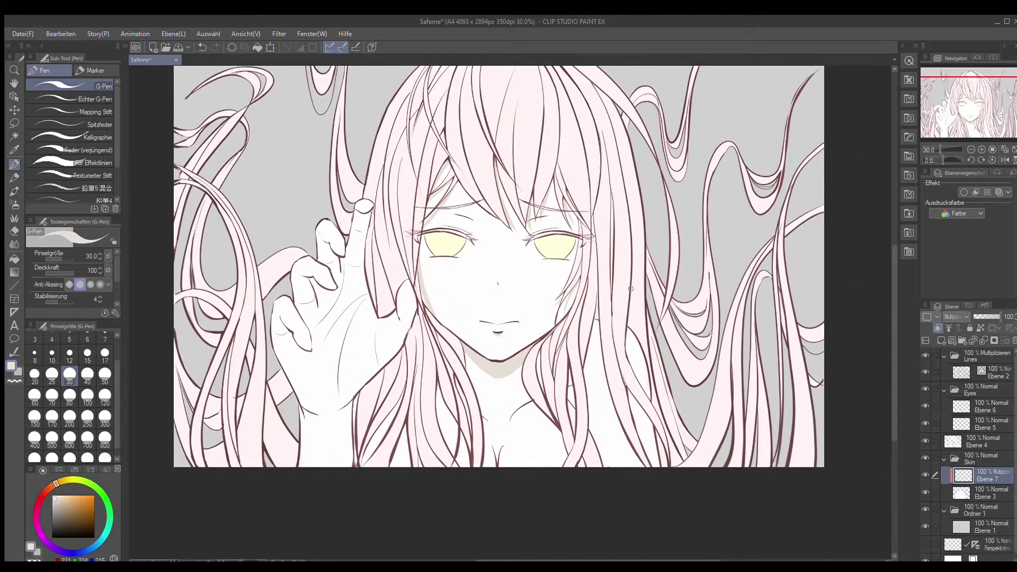
{"action": "scroll", "coordinate": [445, 317], "scroll_direction": "up", "scroll_amount": 4}
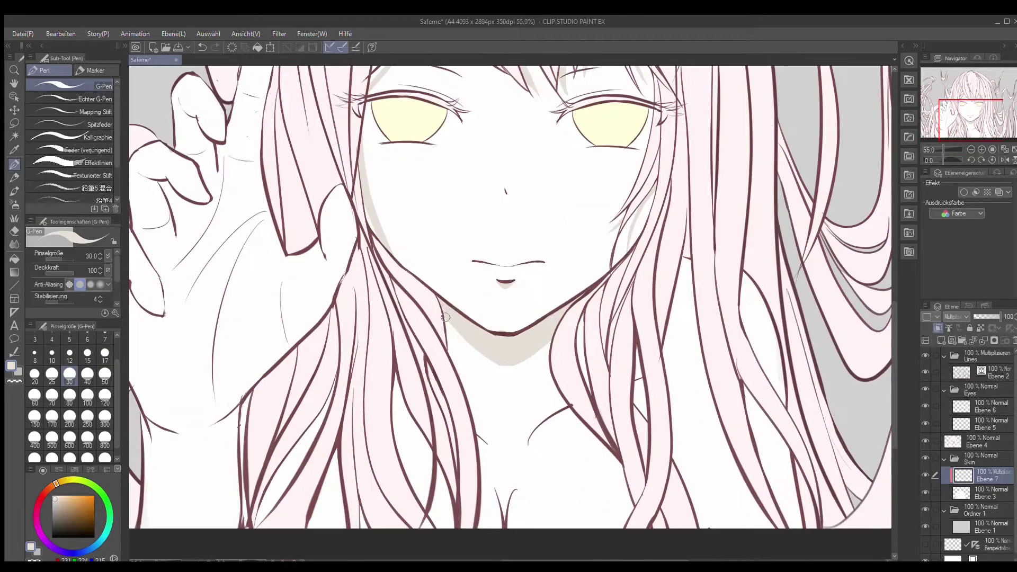
- Paint beige shadows on the neck and chest skin beside and between the left-hand hair strands, using the G-Pen at size 30
{"action": "left_click_drag", "start_coordinate": [448, 524], "coordinate": [391, 414]}
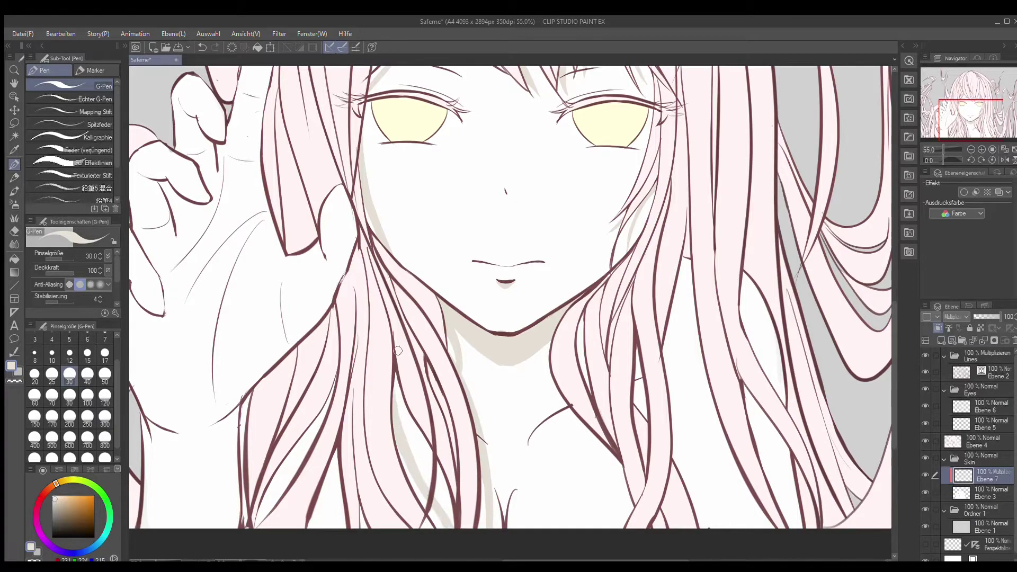
{"action": "scroll", "coordinate": [397, 350], "scroll_direction": "down", "scroll_amount": 3}
{"action": "scroll", "coordinate": [402, 370], "scroll_direction": "up", "scroll_amount": 3}
{"action": "left_click_drag", "start_coordinate": [395, 525], "coordinate": [407, 475]}
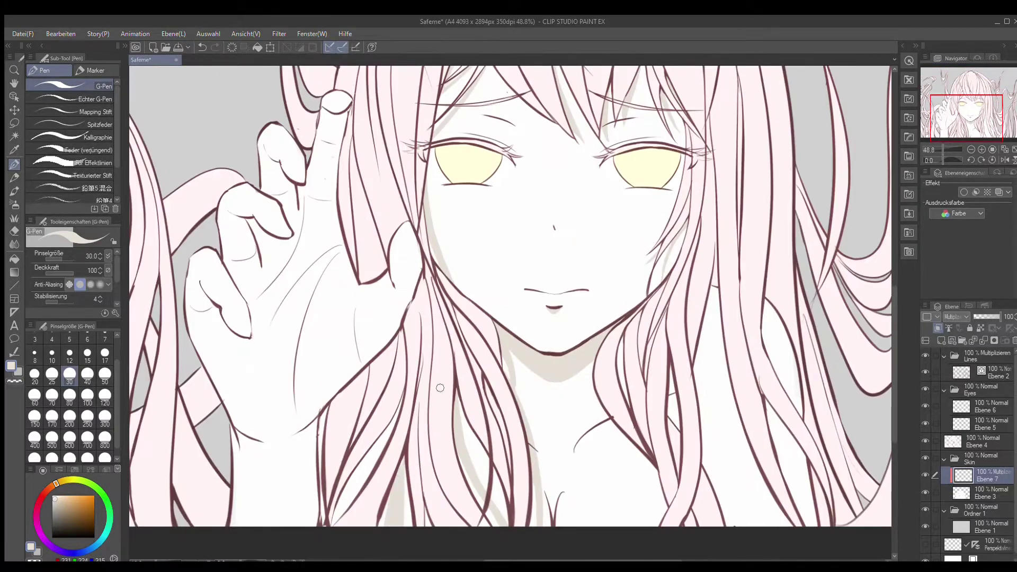
- Paint beige shadows on the shoulder and arm skin between the right-hand hair strands
{"action": "scroll", "coordinate": [440, 388], "scroll_direction": "down", "scroll_amount": 3}
{"action": "scroll", "coordinate": [488, 220], "scroll_direction": "up", "scroll_amount": 3}
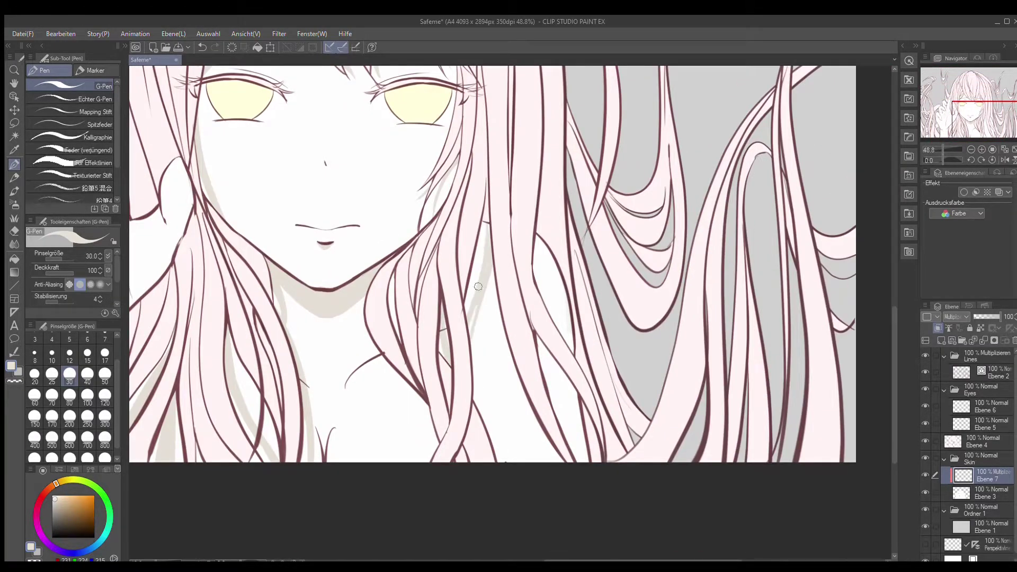
{"action": "scroll", "coordinate": [651, 337], "scroll_direction": "up", "scroll_amount": 1}
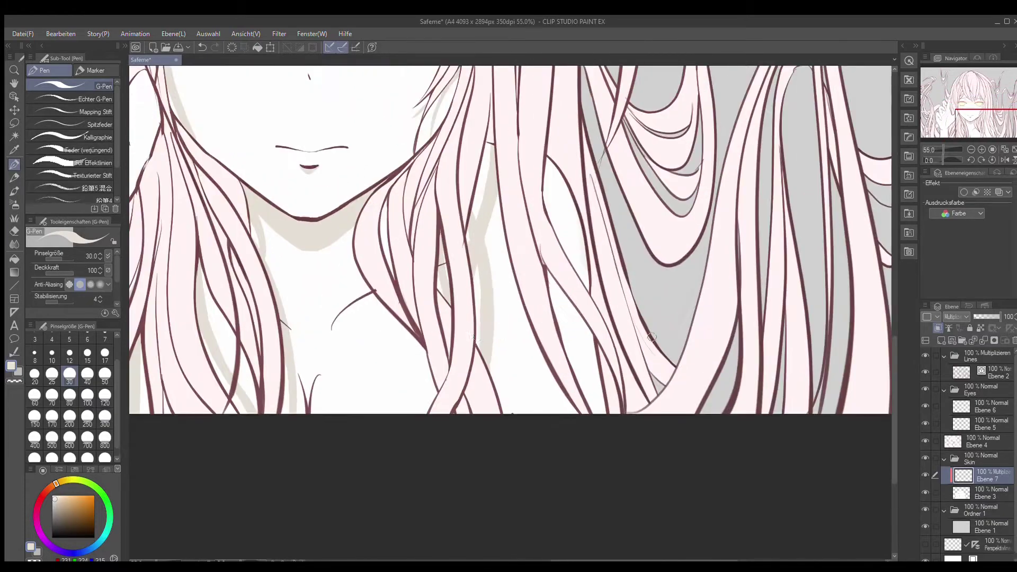
{"action": "scroll", "coordinate": [470, 312], "scroll_direction": "down", "scroll_amount": 3}
{"action": "scroll", "coordinate": [588, 408], "scroll_direction": "up", "scroll_amount": 3}
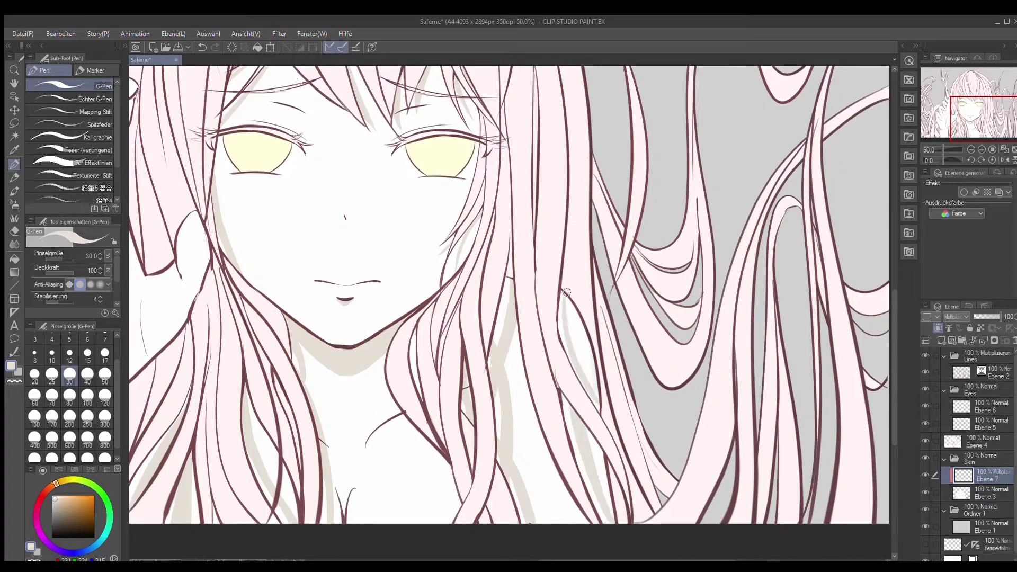
- Shade the raised hand in beige at the finger joints, fingertips, thumb, outer palm edge and wrist
{"action": "scroll", "coordinate": [562, 294], "scroll_direction": "down", "scroll_amount": 3}
{"action": "scroll", "coordinate": [306, 485], "scroll_direction": "up", "scroll_amount": 3}
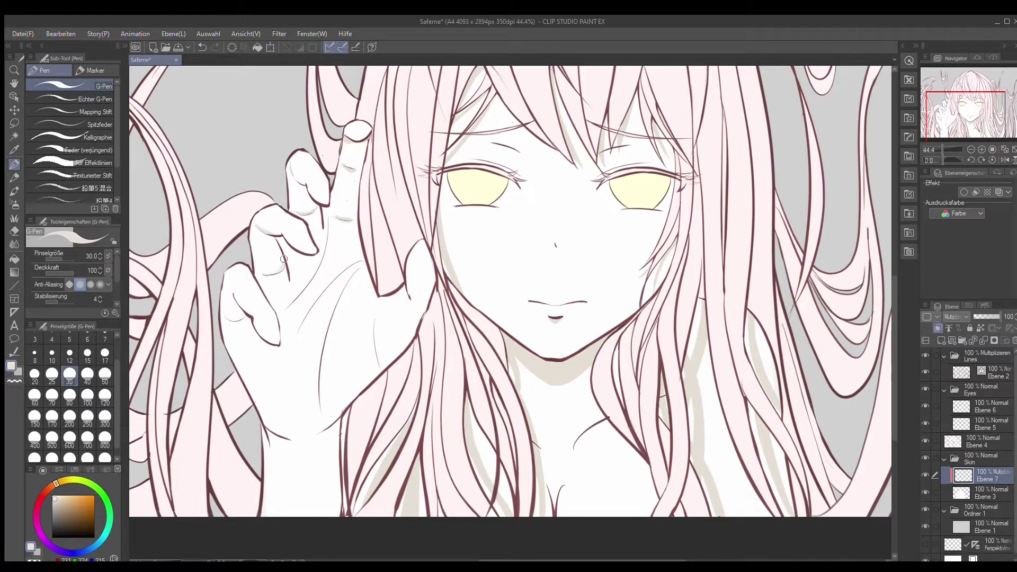
{"action": "scroll", "coordinate": [276, 226], "scroll_direction": "up", "scroll_amount": 2}
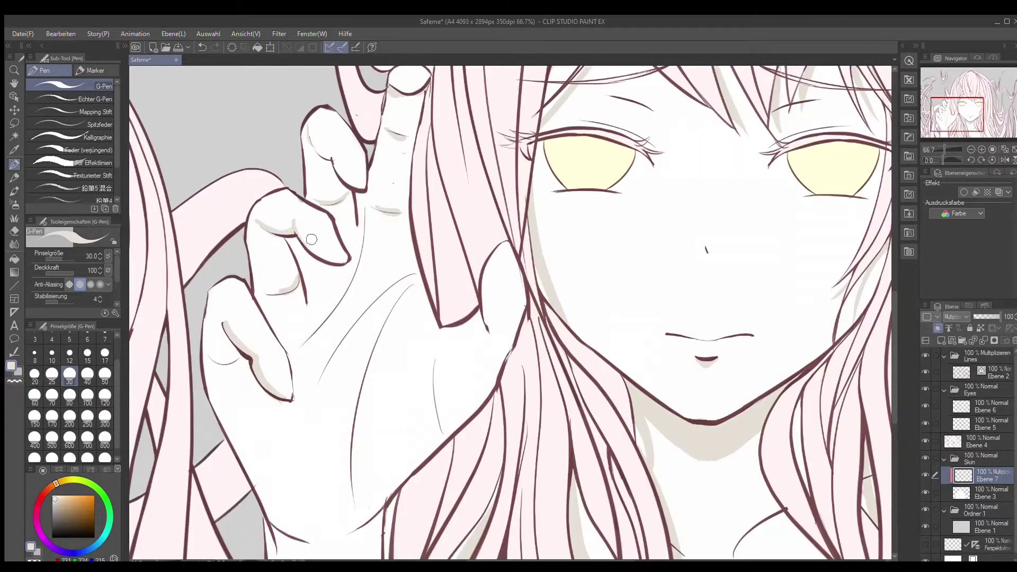
{"action": "scroll", "coordinate": [468, 314], "scroll_direction": "down", "scroll_amount": 1}
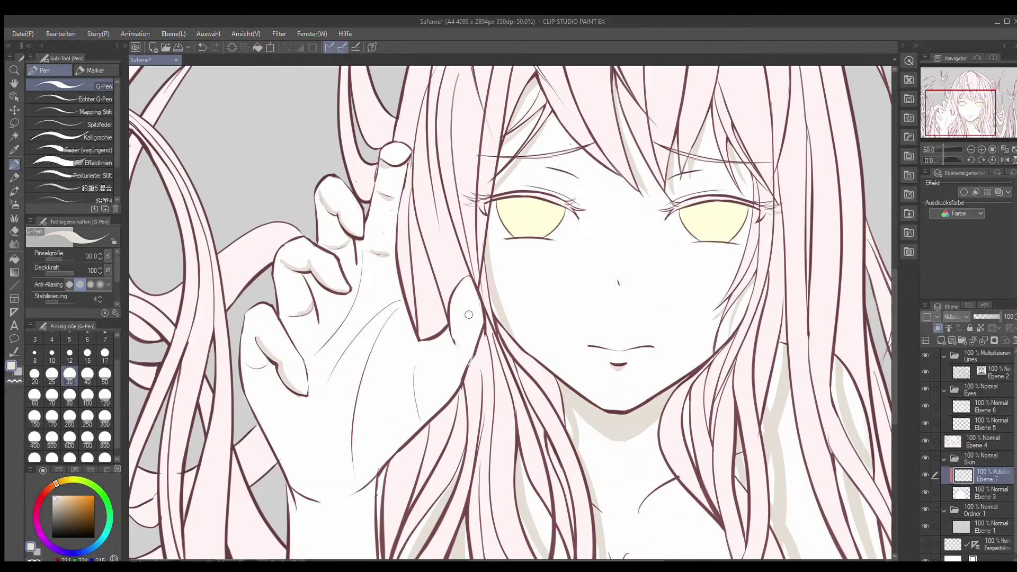
{"action": "scroll", "coordinate": [267, 194], "scroll_direction": "down", "scroll_amount": 3}
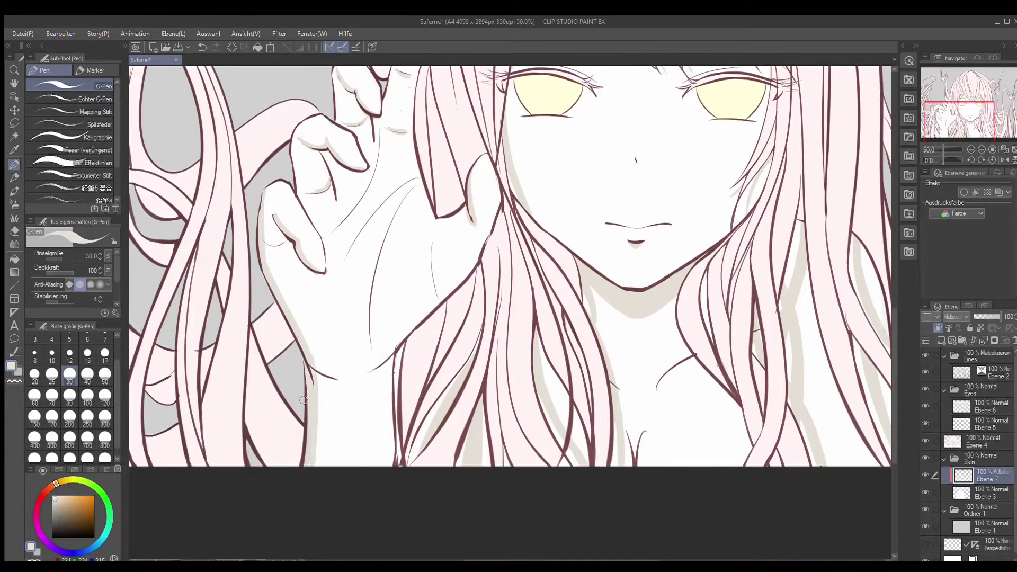
{"action": "scroll", "coordinate": [304, 400], "scroll_direction": "down", "scroll_amount": 1}
{"action": "scroll", "coordinate": [328, 424], "scroll_direction": "down", "scroll_amount": 2}
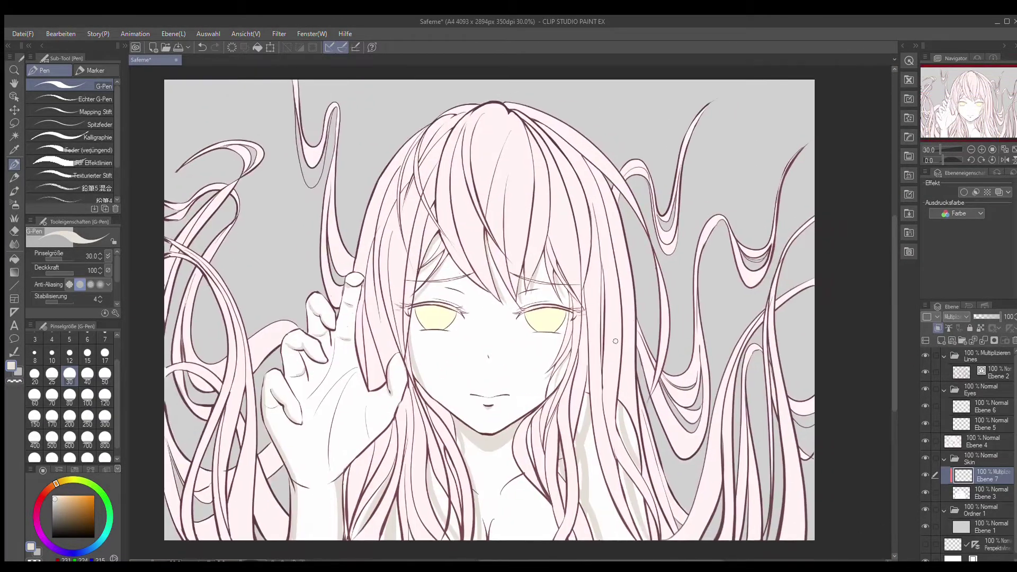
- Lay a soft beige tone over the hand, neck and chest on Ebene 7 with the Sanft airbrush at size 800
{"action": "scroll", "coordinate": [615, 341], "scroll_direction": "up", "scroll_amount": 3}
{"action": "scroll", "coordinate": [550, 412], "scroll_direction": "down", "scroll_amount": 4}
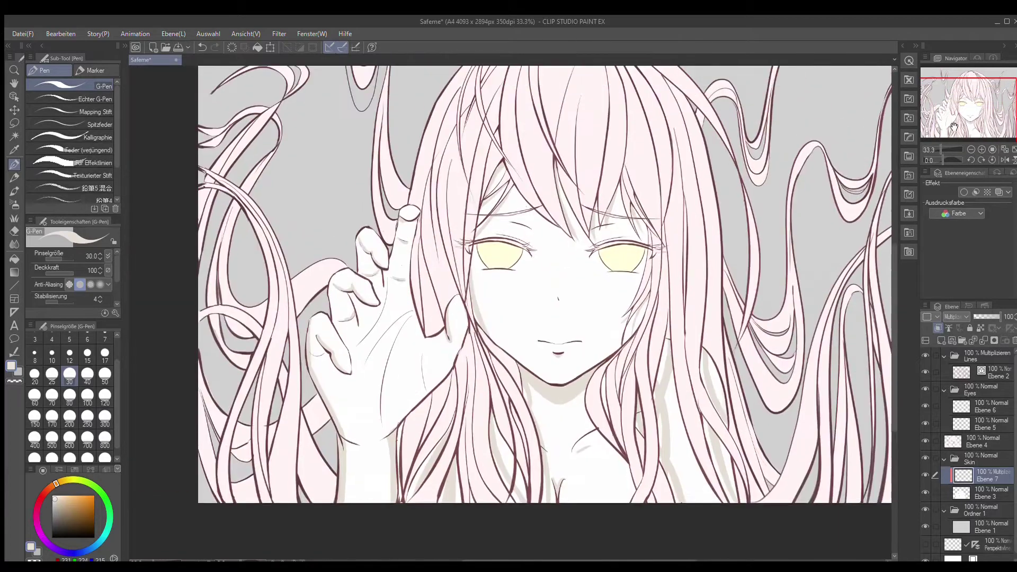
{"action": "key", "text": "b"}
{"action": "scroll", "coordinate": [649, 256], "scroll_direction": "up", "scroll_amount": 2}
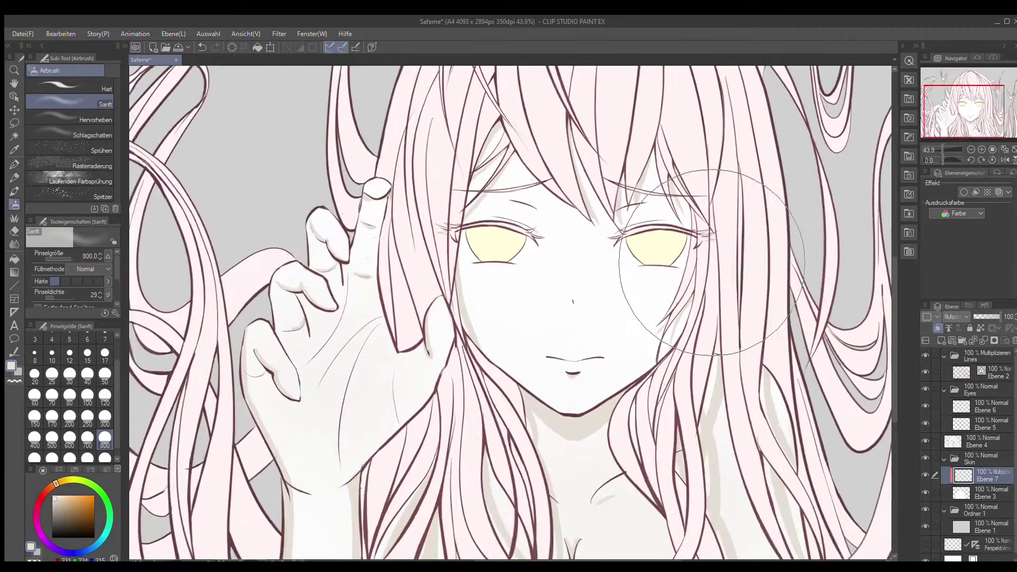
- Sample a reddish brown and paint a darker jawline shadow with the size 30 G-Pen on a new clipped multiply layer above Ebene 7
{"action": "key", "text": "p"}
{"action": "scroll", "coordinate": [547, 419], "scroll_direction": "up", "scroll_amount": 4}
{"action": "left_click", "coordinate": [459, 351], "text": "alt"}
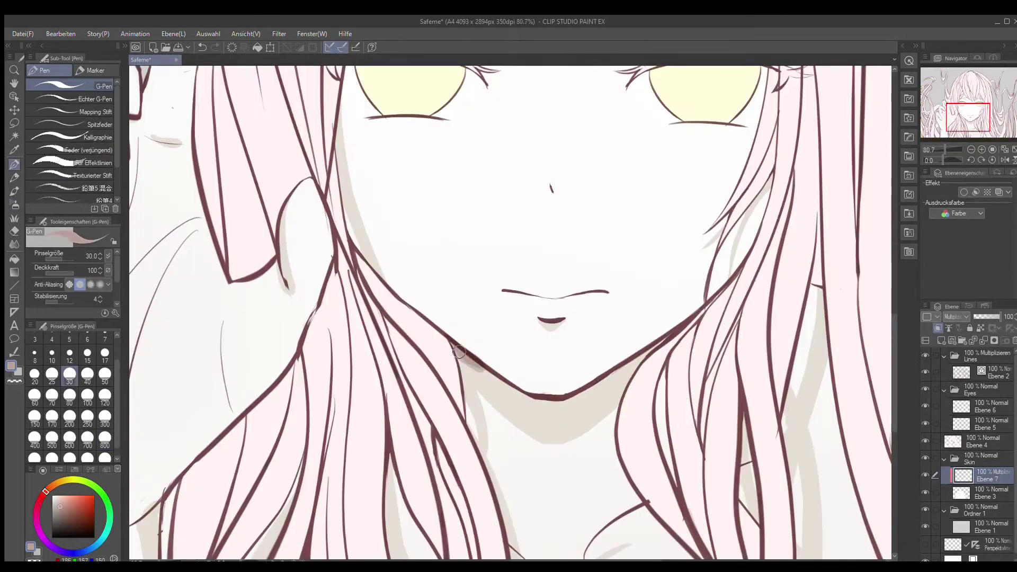
{"action": "left_click", "coordinate": [941, 340]}
{"action": "left_click_drag", "start_coordinate": [582, 394], "coordinate": [675, 335]}
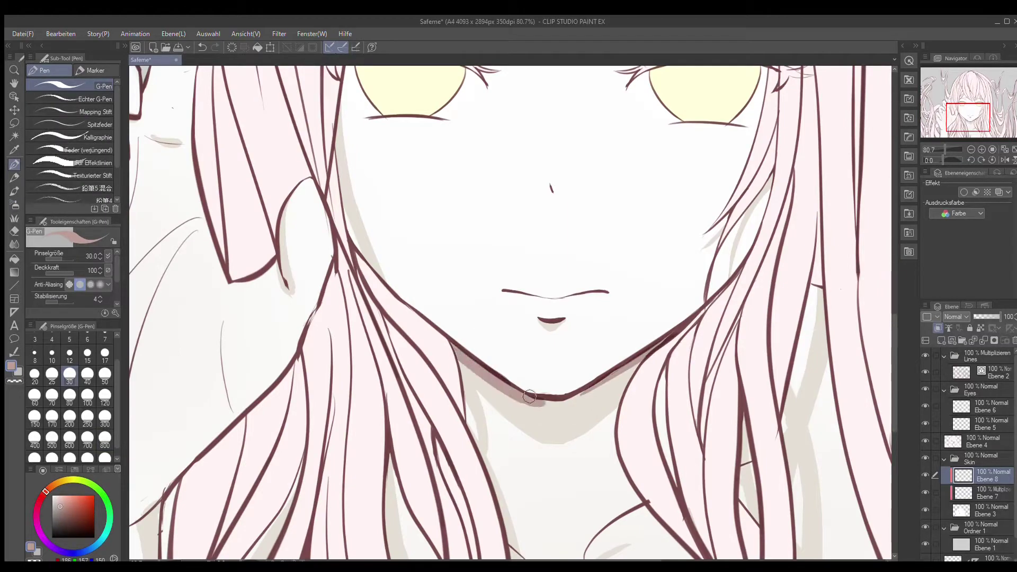
{"action": "key", "text": "ctrl+m"}
{"action": "scroll", "coordinate": [625, 285], "scroll_direction": "down", "scroll_amount": 4}
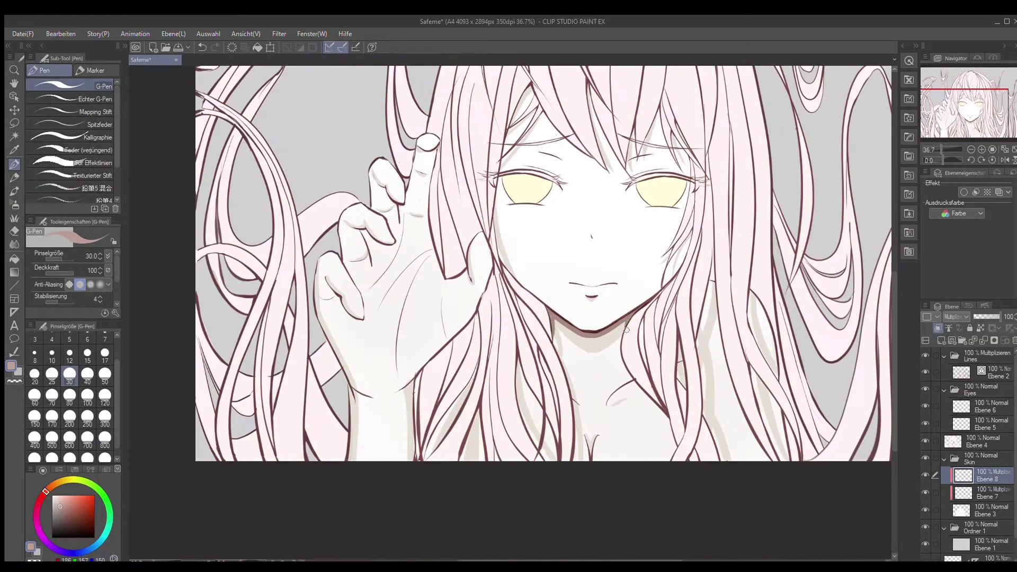
- Add reddish-brown shadows on Ebene 8 in the skin gaps beneath the bangs, beside the face and between the chest and shoulder strands
{"action": "scroll", "coordinate": [626, 329], "scroll_direction": "up", "scroll_amount": 4}
{"action": "scroll", "coordinate": [604, 212], "scroll_direction": "down", "scroll_amount": 4}
{"action": "scroll", "coordinate": [581, 105], "scroll_direction": "up", "scroll_amount": 3}
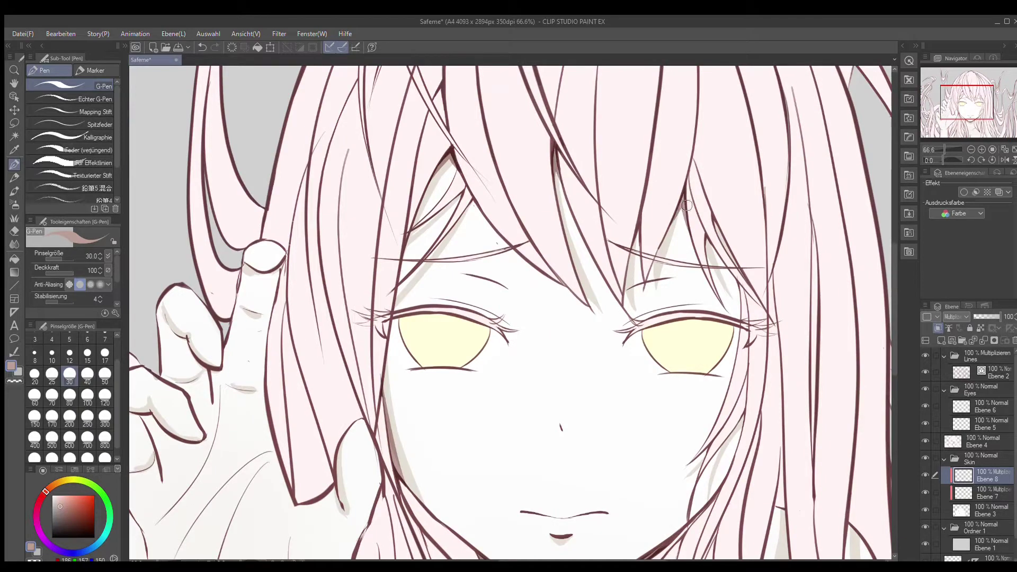
{"action": "scroll", "coordinate": [382, 337], "scroll_direction": "down", "scroll_amount": 1}
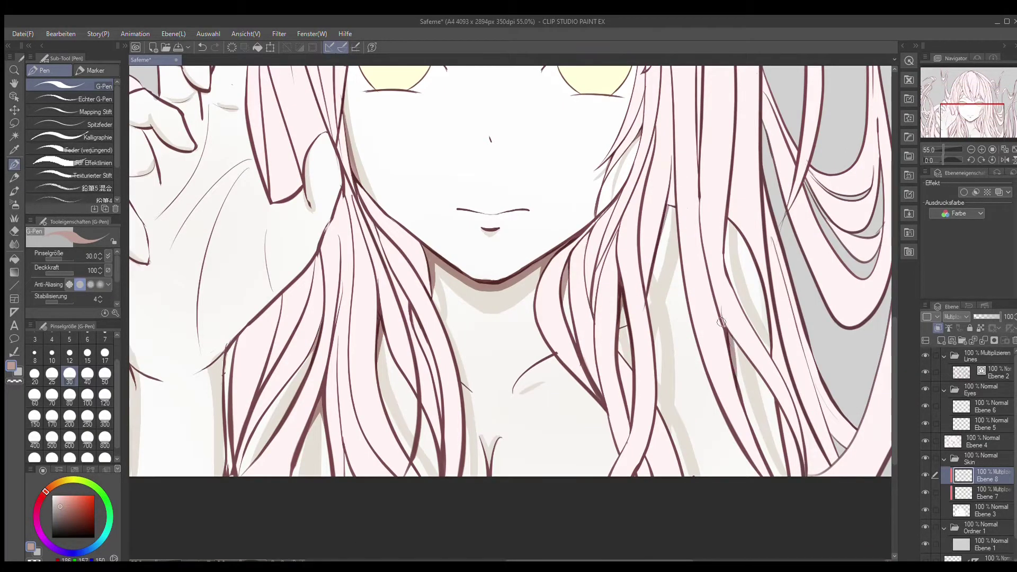
{"action": "scroll", "coordinate": [722, 321], "scroll_direction": "down", "scroll_amount": 3}
- Soften the reddish shadows under the jaw and between the hair strands with the Weichzeichnungsfilter blend tool at size 50
{"action": "scroll", "coordinate": [583, 318], "scroll_direction": "up", "scroll_amount": 5}
{"action": "key", "text": "j"}
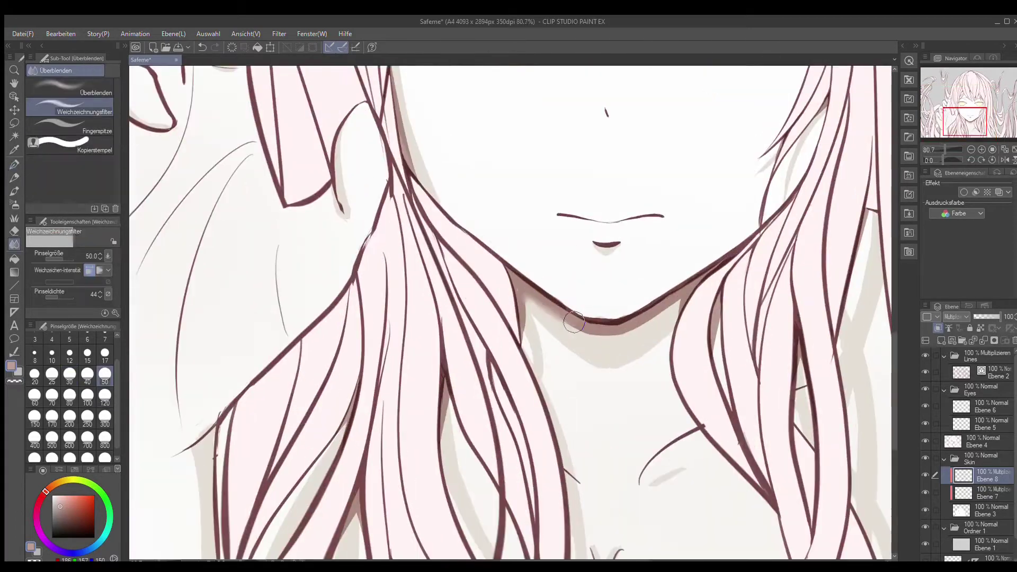
{"action": "left_click_drag", "start_coordinate": [965, 121], "coordinate": [965, 126]}
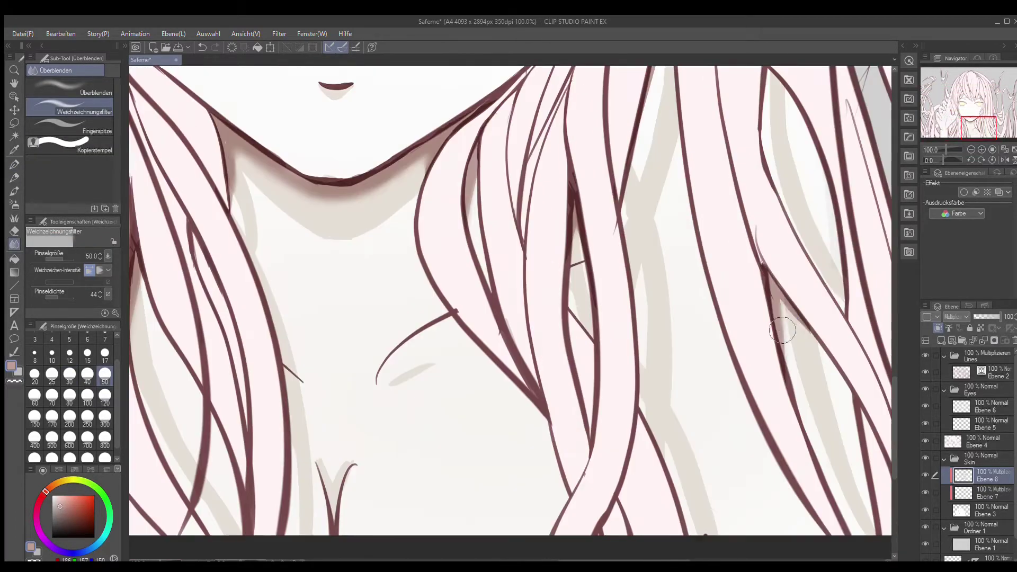
{"action": "scroll", "coordinate": [967, 113], "scroll_direction": "down", "scroll_amount": 3}
{"action": "scroll", "coordinate": [966, 114], "scroll_direction": "down", "scroll_amount": 1}
{"action": "scroll", "coordinate": [966, 114], "scroll_direction": "up", "scroll_amount": 2}
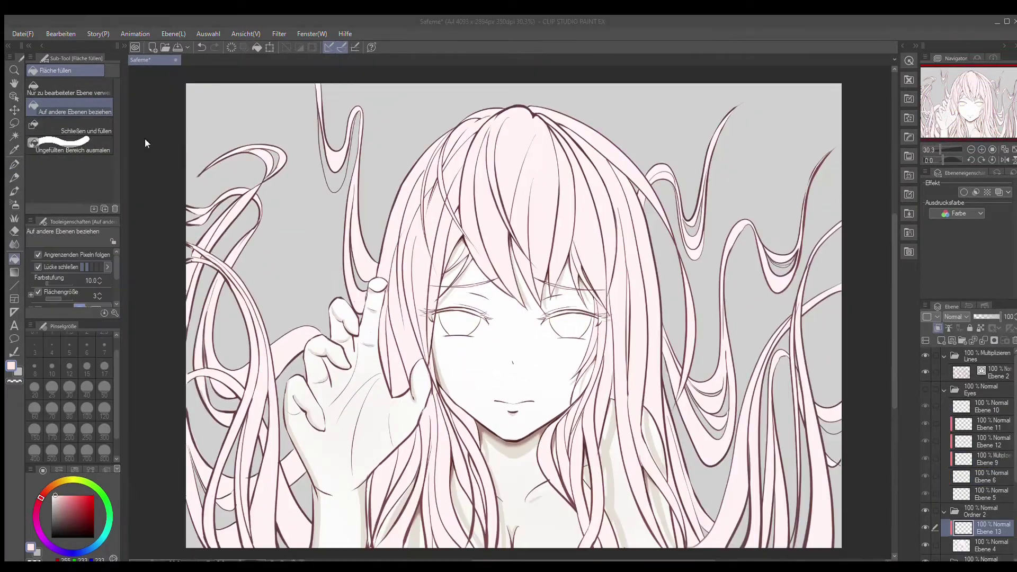
- Fill the rear and inner hair strands with a deeper pink on Ebene 13, using the fill that refers to other layers
{"action": "scroll", "coordinate": [597, 339], "scroll_direction": "down", "scroll_amount": 2}
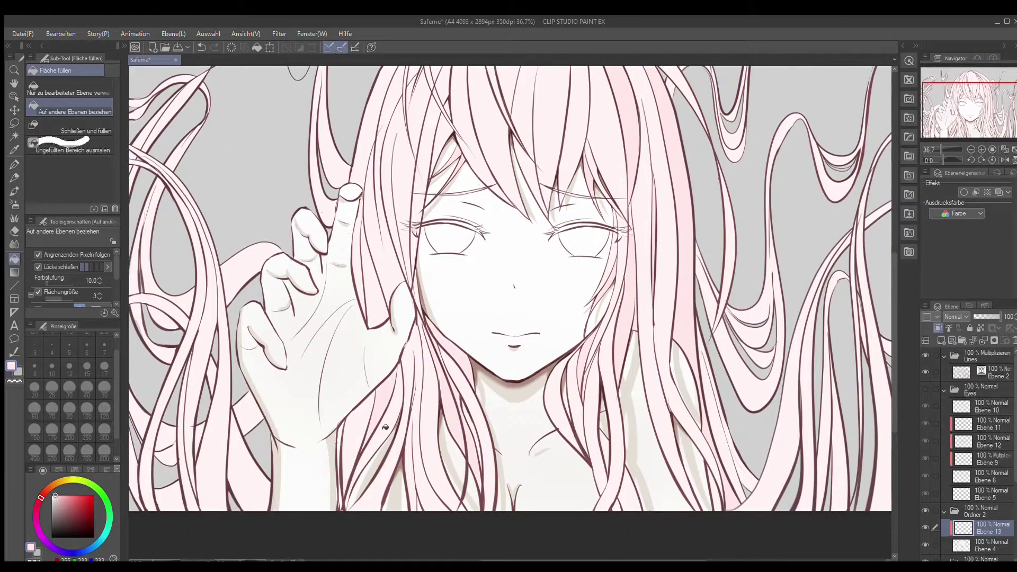
{"action": "left_click_drag", "start_coordinate": [385, 427], "coordinate": [479, 443]}
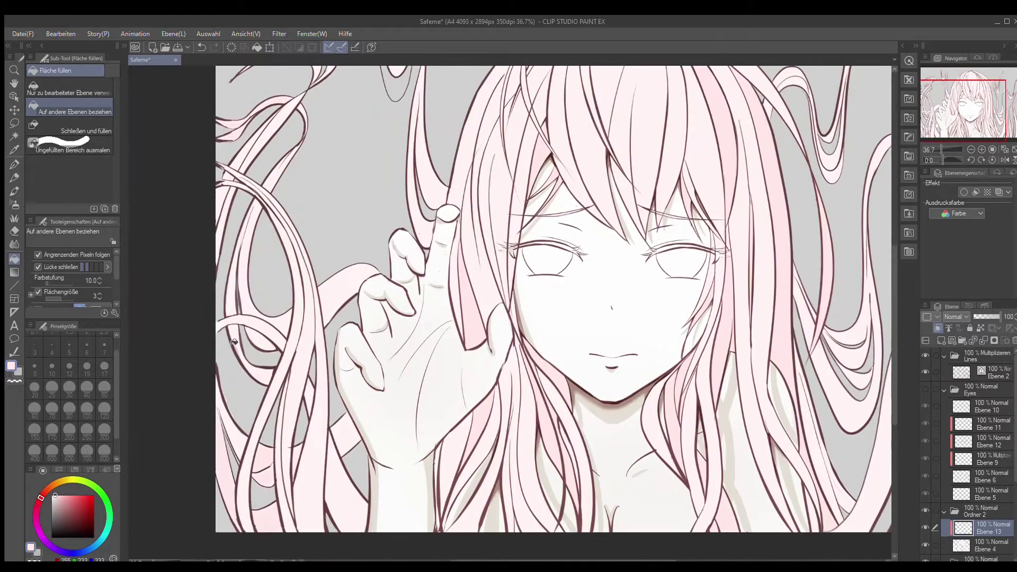
{"action": "scroll", "coordinate": [233, 341], "scroll_direction": "down", "scroll_amount": 1}
{"action": "scroll", "coordinate": [656, 316], "scroll_direction": "up", "scroll_amount": 1}
{"action": "scroll", "coordinate": [276, 403], "scroll_direction": "down", "scroll_amount": 1}
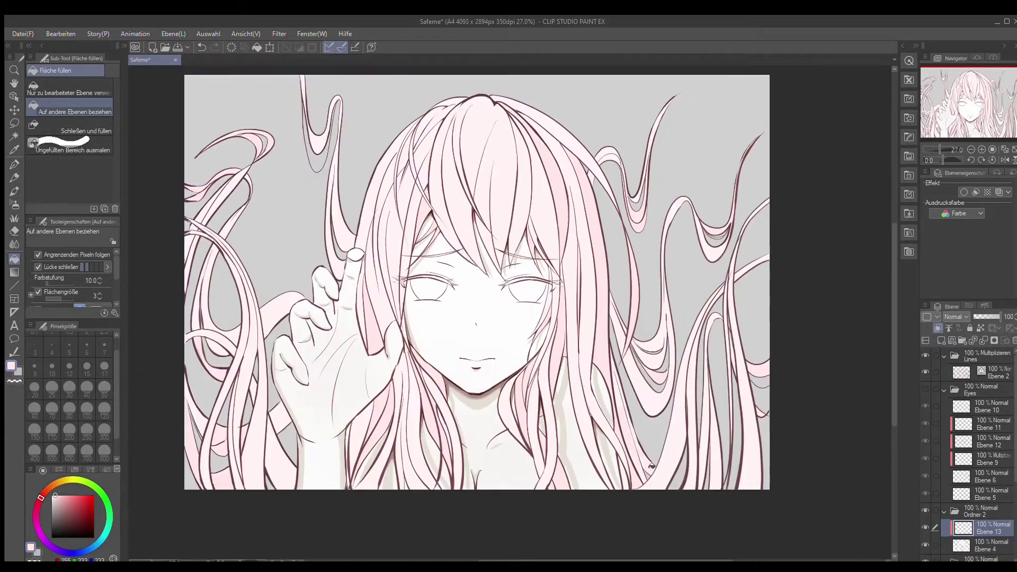
- Collapse the Eyes folder and airbrush soft pink shading over the hair on Ebene 13 with Sanft at sizes 300 and 120
{"action": "left_click", "coordinate": [944, 390]}
{"action": "key", "text": "b"}
{"action": "left_click", "coordinate": [105, 428]}
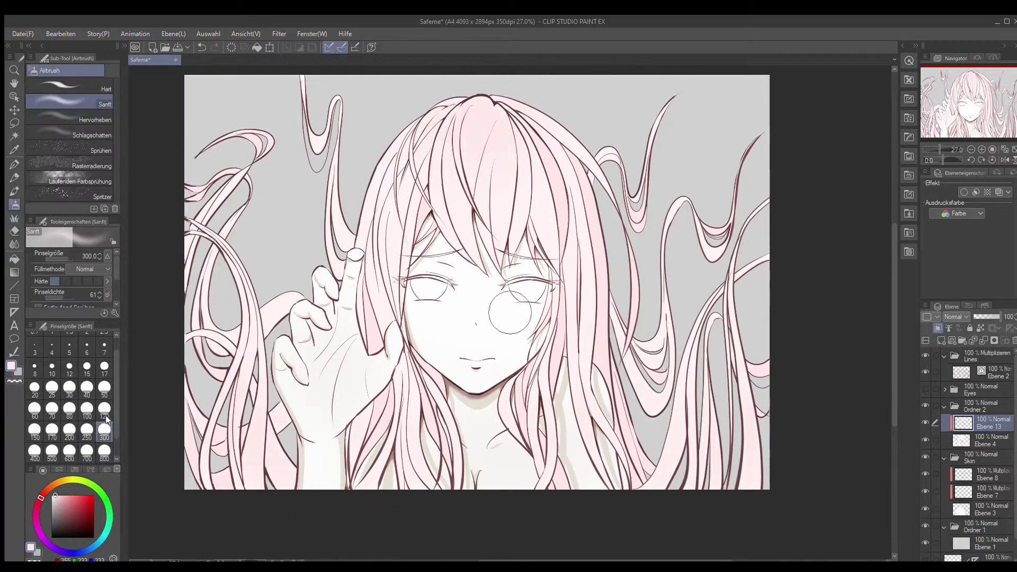
{"action": "scroll", "coordinate": [603, 199], "scroll_direction": "up", "scroll_amount": 1}
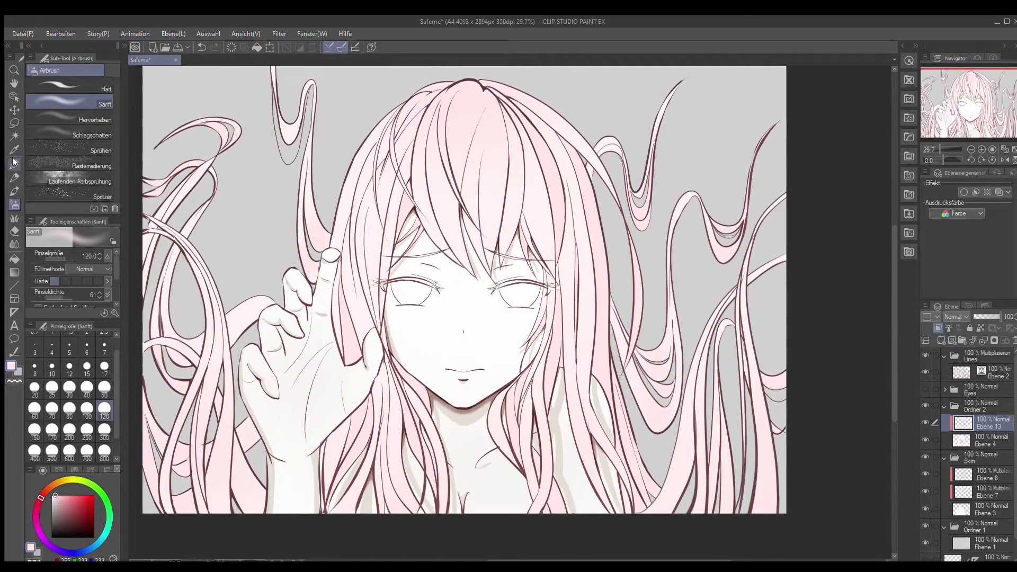
- Add a clipped layer above Ebene 13 and paint a dusky pink shadow down the central bang with the G-Pen at size 20
{"action": "key", "text": "p"}
{"action": "left_click", "coordinate": [942, 340]}
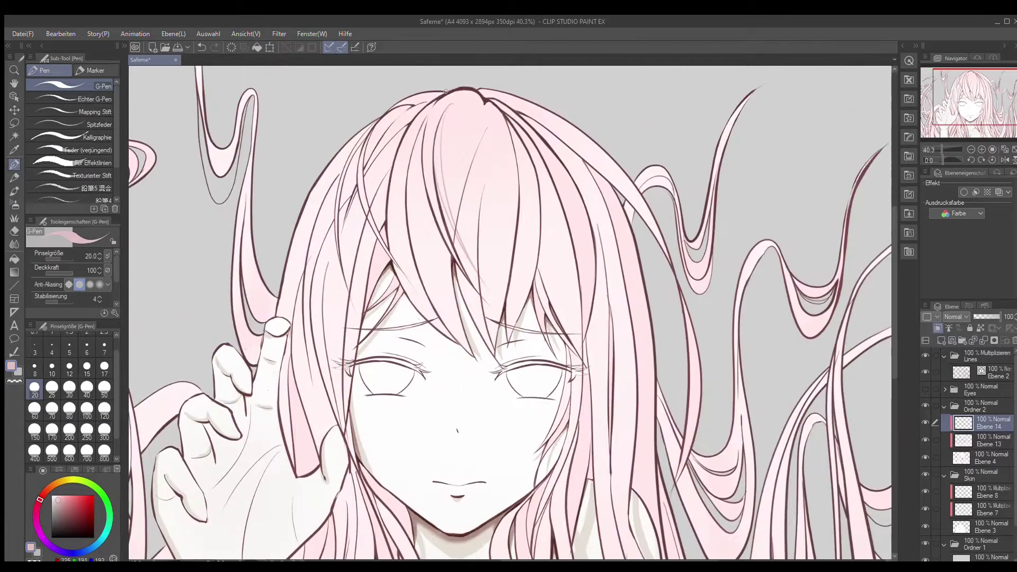
{"action": "left_click_drag", "start_coordinate": [449, 127], "coordinate": [474, 163]}
{"action": "scroll", "coordinate": [474, 164], "scroll_direction": "up", "scroll_amount": 3}
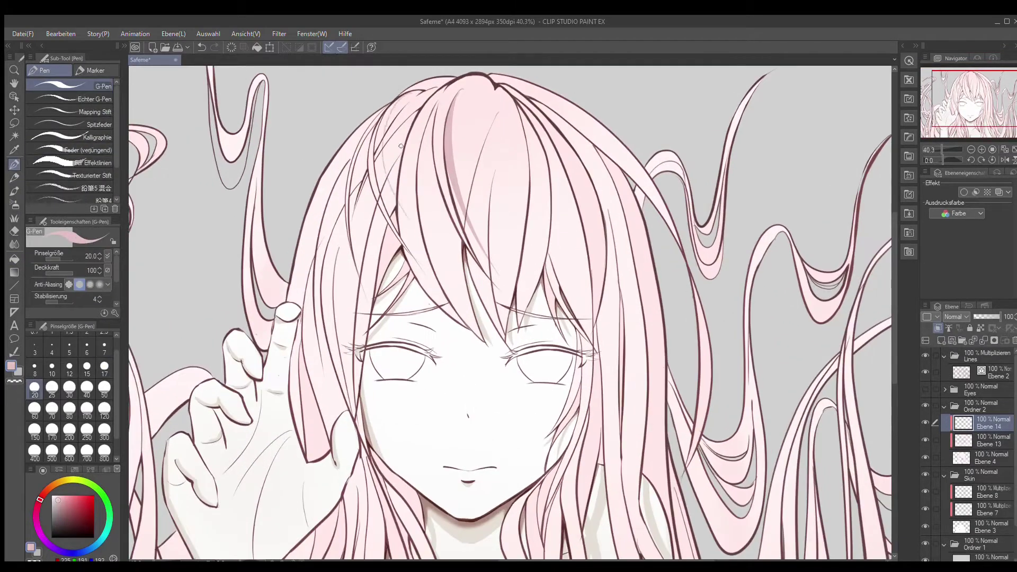
- Paint dusky pink shadows along the left-hand bangs on Ebene 14 and fill their outlined areas
{"action": "scroll", "coordinate": [411, 217], "scroll_direction": "down", "scroll_amount": 2}
{"action": "scroll", "coordinate": [379, 139], "scroll_direction": "up", "scroll_amount": 2}
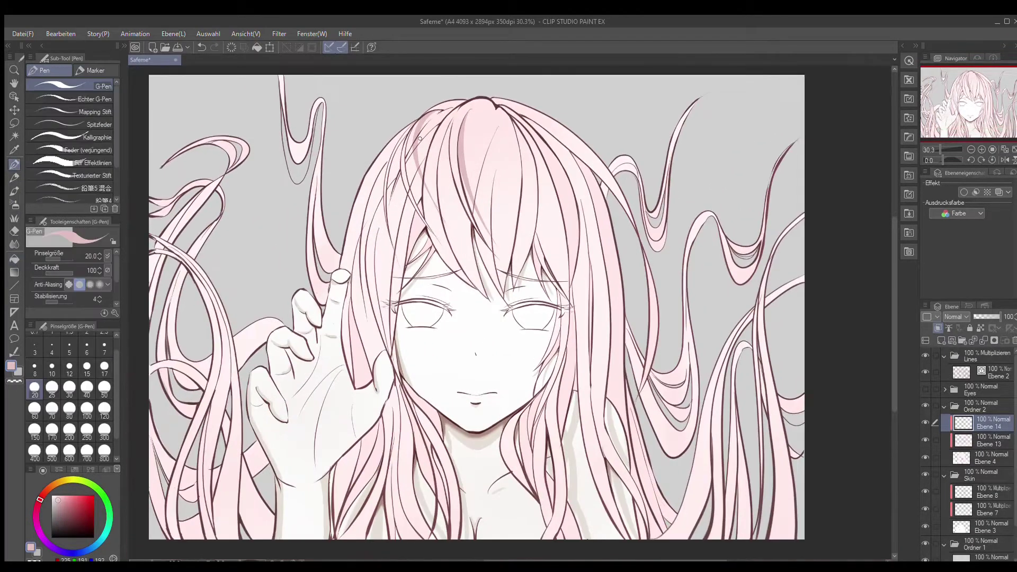
{"action": "scroll", "coordinate": [380, 139], "scroll_direction": "up", "scroll_amount": 1}
{"action": "key", "text": "g"}
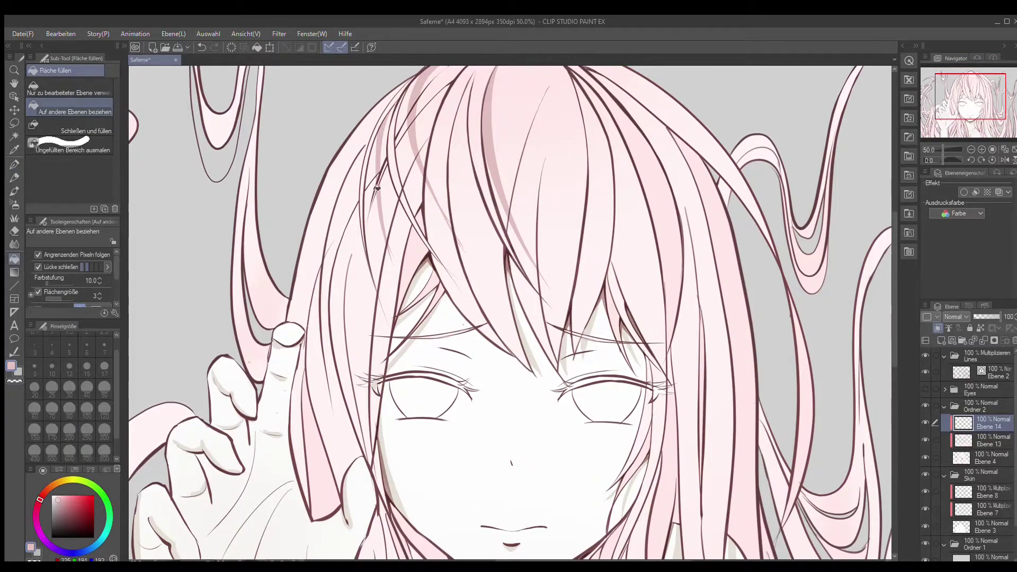
{"action": "scroll", "coordinate": [377, 187], "scroll_direction": "down", "scroll_amount": 3}
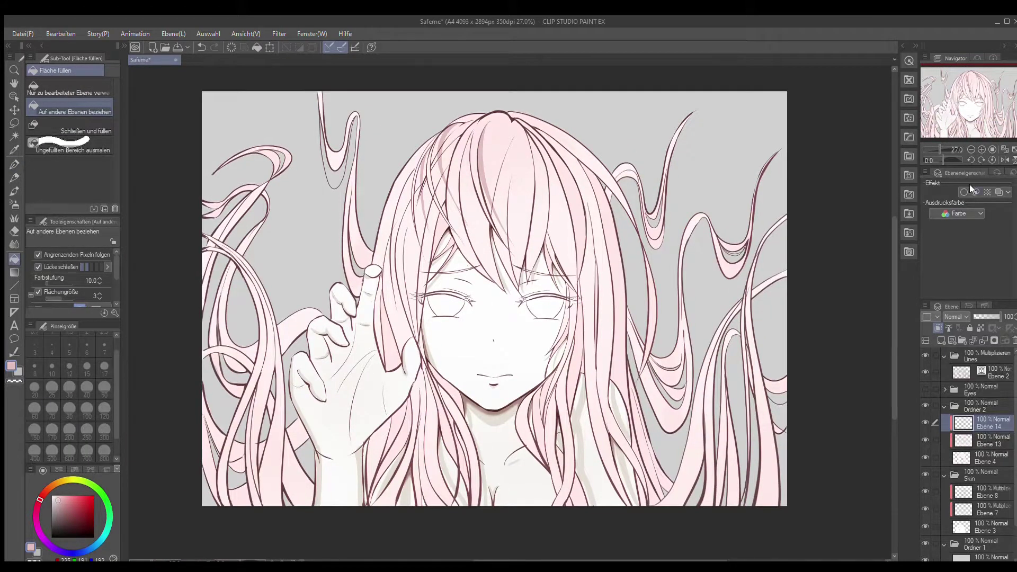
- Paint dusky pink shadows down the strand over the right-hand brow and along the crown's centre parting line, filling the outlined areas
{"action": "scroll", "coordinate": [468, 133], "scroll_direction": "up", "scroll_amount": 4}
{"action": "key", "text": "p"}
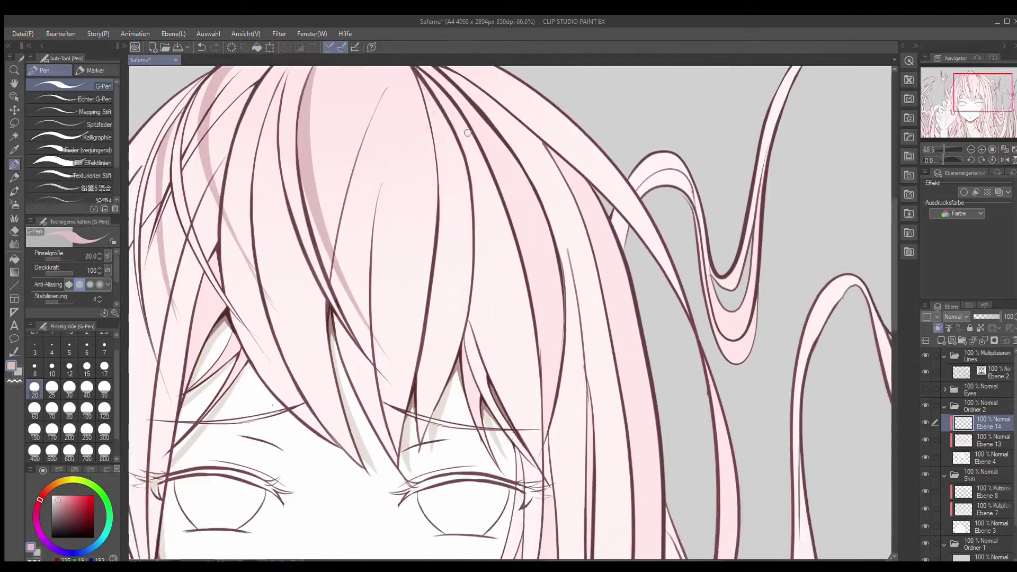
{"action": "left_click_drag", "start_coordinate": [453, 146], "coordinate": [436, 478]}
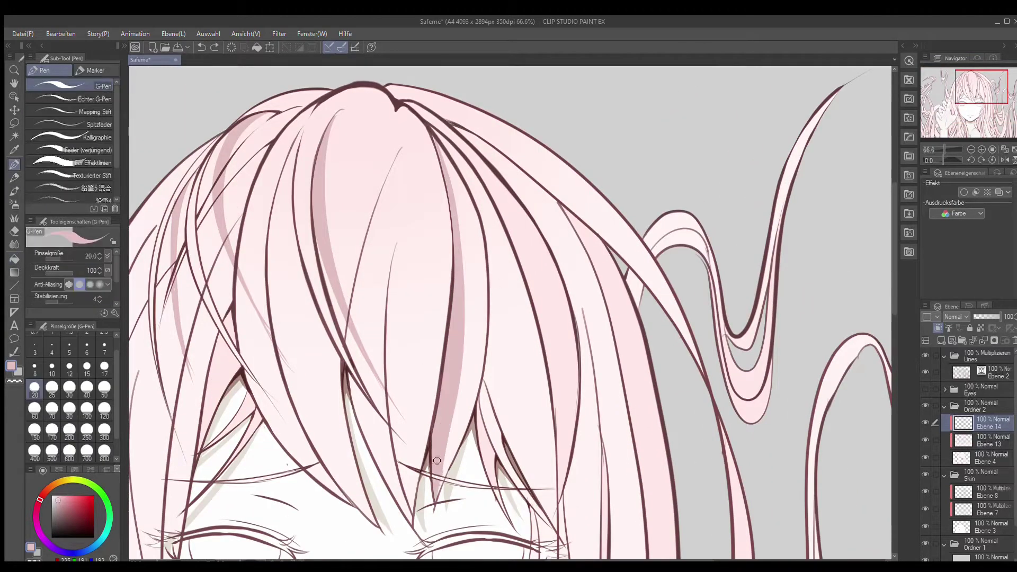
{"action": "scroll", "coordinate": [437, 460], "scroll_direction": "down", "scroll_amount": 3}
{"action": "scroll", "coordinate": [471, 272], "scroll_direction": "up", "scroll_amount": 1}
{"action": "key", "text": "g"}
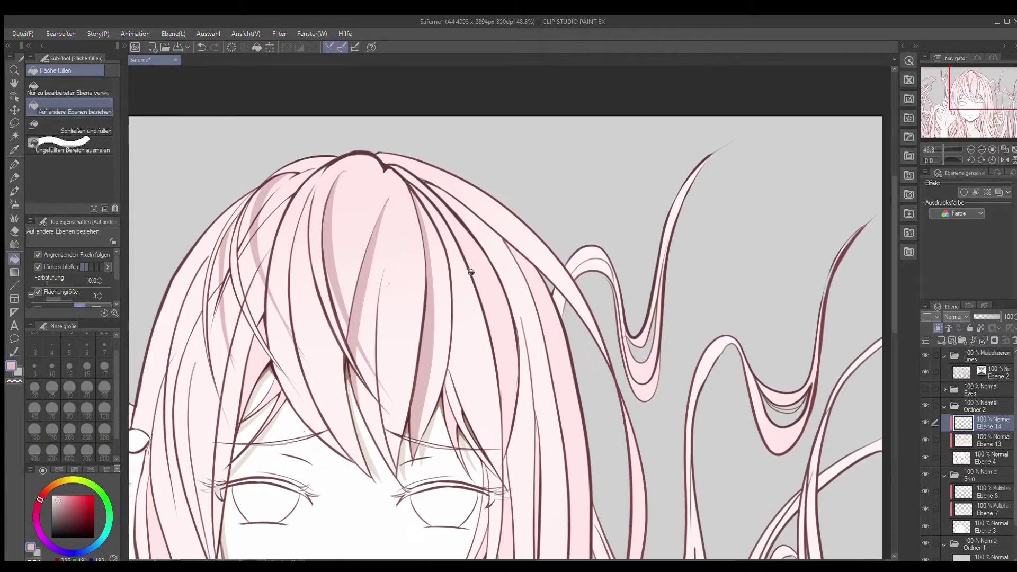
- Extend the dusky pink shadows on the central bangs and fill the shadow of the long strand left of centre
{"action": "key", "text": "p"}
{"action": "key", "text": "g"}
{"action": "scroll", "coordinate": [471, 272], "scroll_direction": "down", "scroll_amount": 2}
{"action": "scroll", "coordinate": [450, 133], "scroll_direction": "up", "scroll_amount": 1}
{"action": "key", "text": "p"}
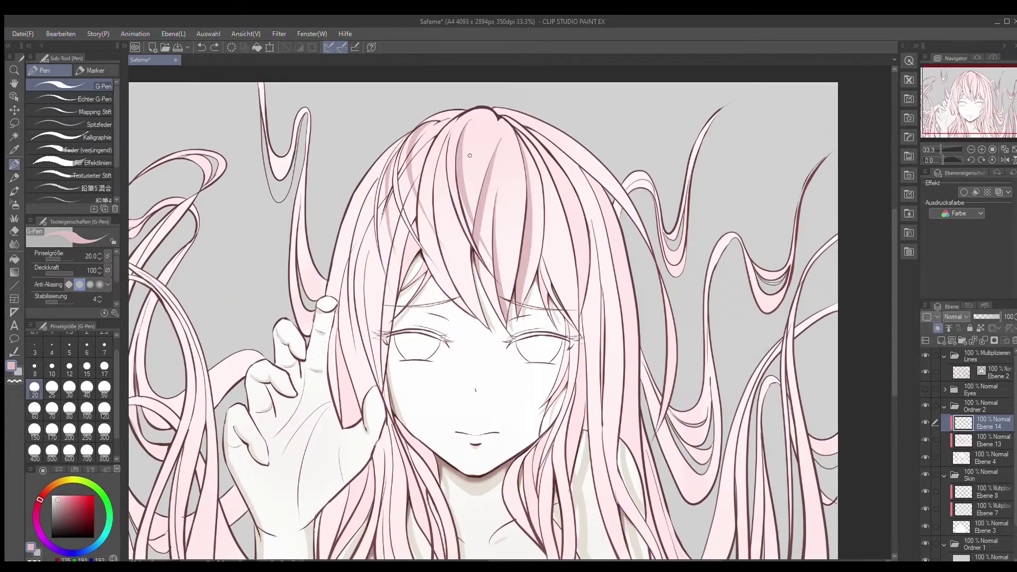
{"action": "key", "text": "e"}
{"action": "scroll", "coordinate": [456, 223], "scroll_direction": "up", "scroll_amount": 2}
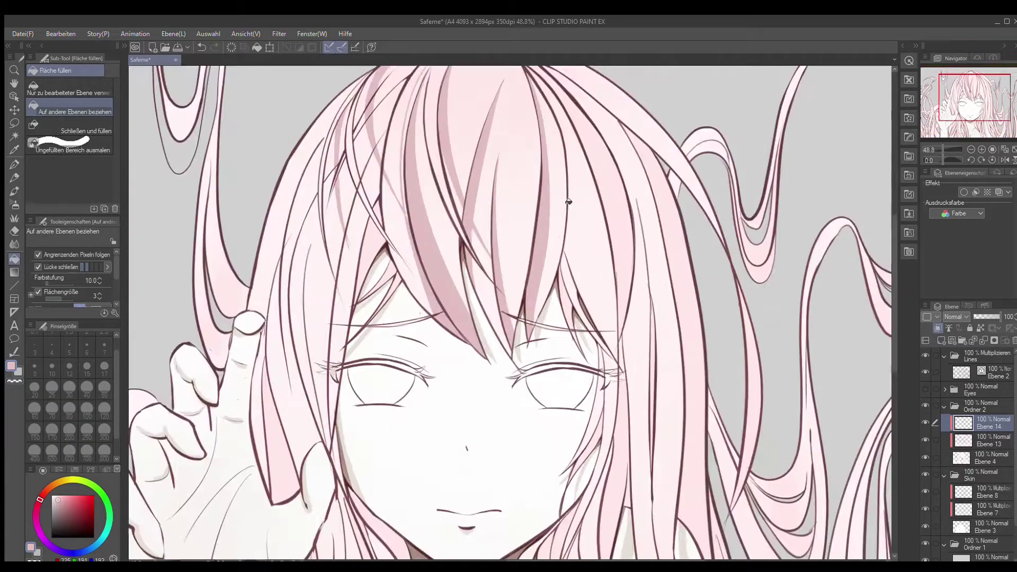
- Paint dusky pink shadows down the bangs just right of the centre parting on Ebene 14 and fill their outlined areas
{"action": "scroll", "coordinate": [466, 217], "scroll_direction": "down", "scroll_amount": 1}
{"action": "scroll", "coordinate": [487, 217], "scroll_direction": "up", "scroll_amount": 2}
{"action": "scroll", "coordinate": [487, 217], "scroll_direction": "down", "scroll_amount": 4}
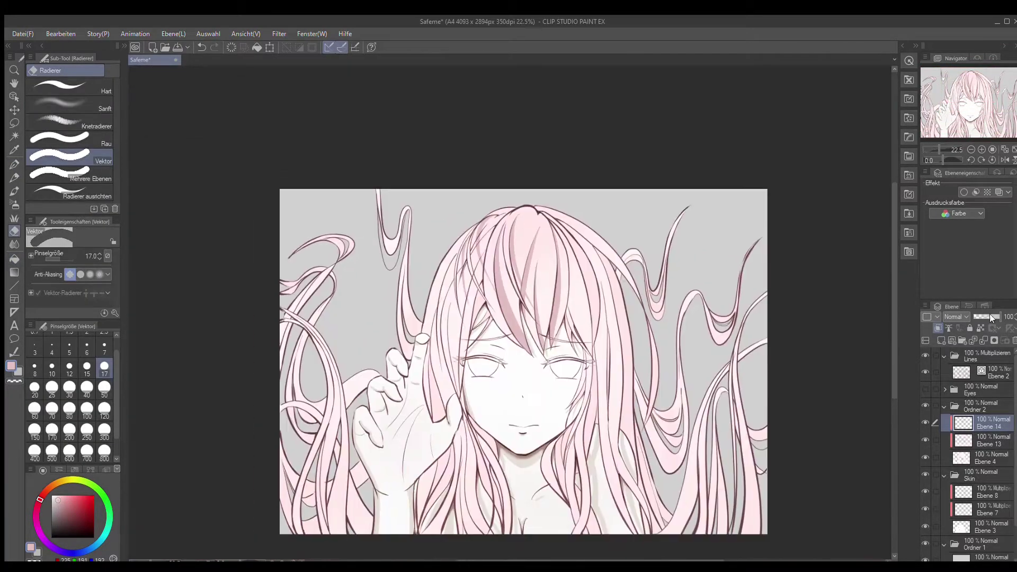
{"action": "scroll", "coordinate": [633, 309], "scroll_direction": "up", "scroll_amount": 2}
{"action": "key", "text": "p"}
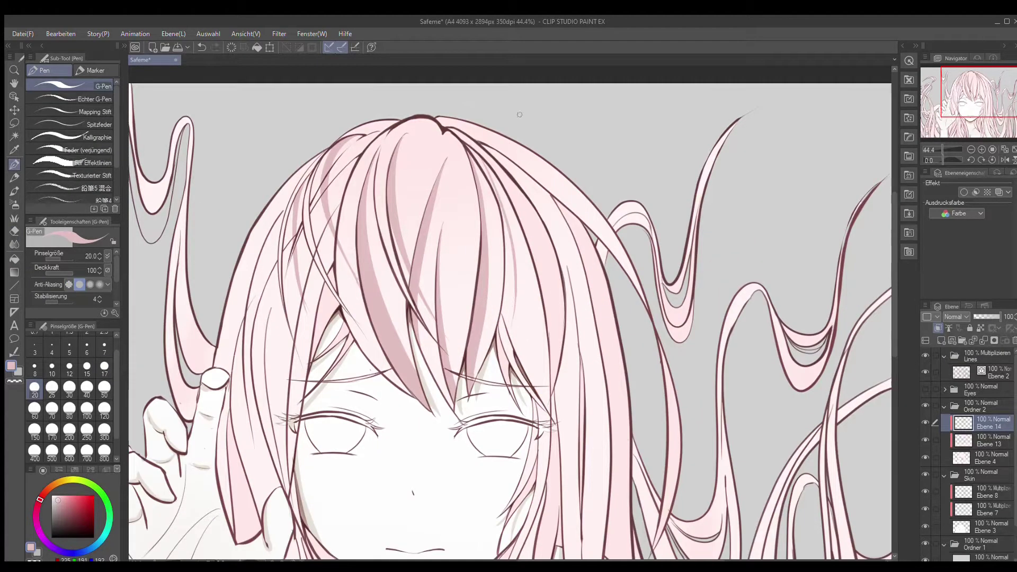
{"action": "key", "text": "g"}
{"action": "scroll", "coordinate": [569, 175], "scroll_direction": "down", "scroll_amount": 2}
{"action": "key", "text": "p"}
{"action": "scroll", "coordinate": [425, 353], "scroll_direction": "up", "scroll_amount": 3}
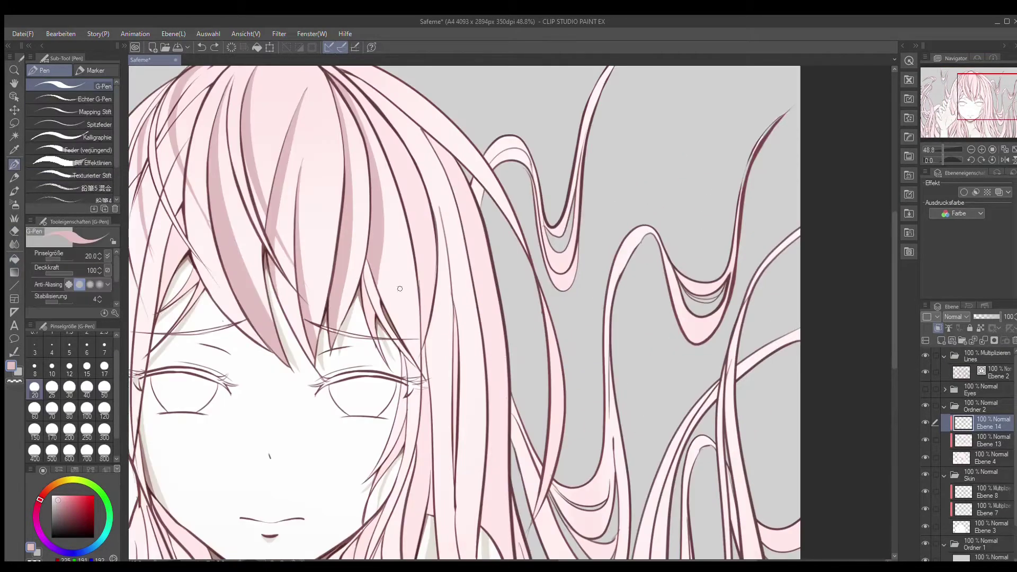
- Outline and fill a dusky pink shadow down the long strand beside the right-hand cheek
{"action": "scroll", "coordinate": [370, 280], "scroll_direction": "down", "scroll_amount": 1}
{"action": "scroll", "coordinate": [366, 286], "scroll_direction": "down", "scroll_amount": 2}
{"action": "scroll", "coordinate": [363, 294], "scroll_direction": "up", "scroll_amount": 1}
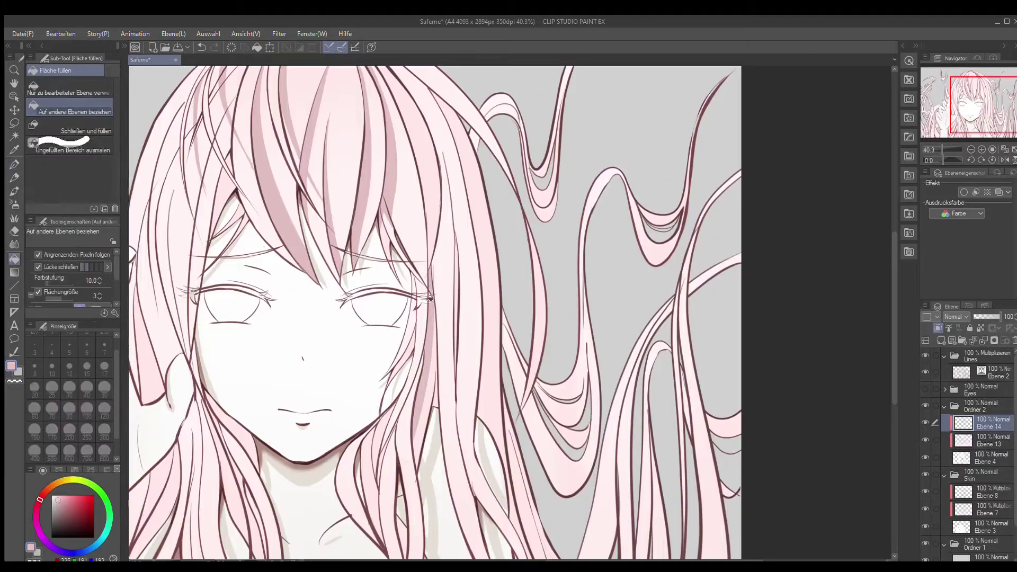
{"action": "scroll", "coordinate": [360, 301], "scroll_direction": "down", "scroll_amount": 2}
{"action": "scroll", "coordinate": [361, 301], "scroll_direction": "up", "scroll_amount": 3}
{"action": "key", "text": "g"}
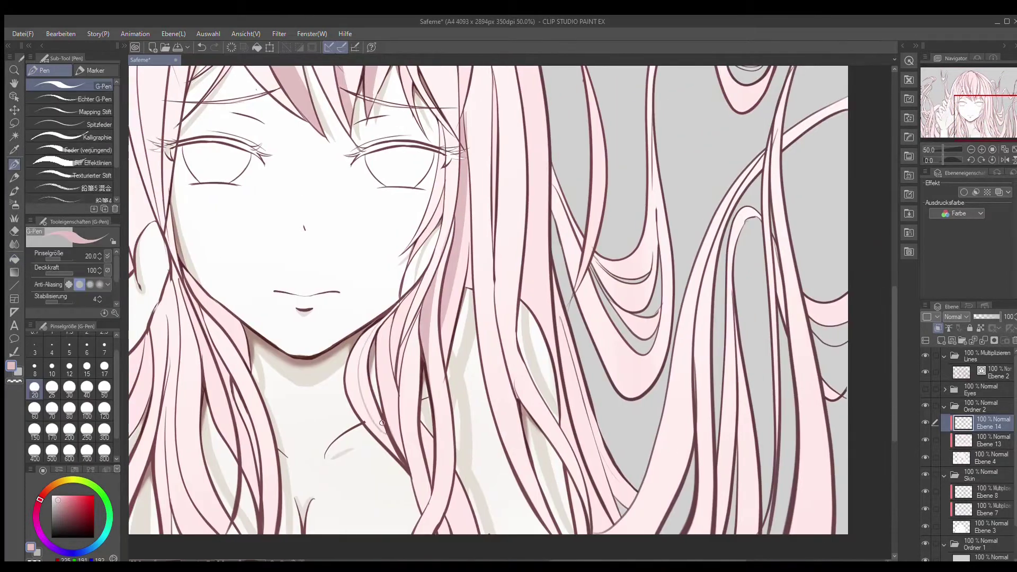
- Paint and fill dusky pink shadows on the curled strands below the right-hand side of the jaw
{"action": "scroll", "coordinate": [385, 433], "scroll_direction": "down", "scroll_amount": 2}
{"action": "scroll", "coordinate": [390, 370], "scroll_direction": "up", "scroll_amount": 4}
{"action": "key", "text": "p"}
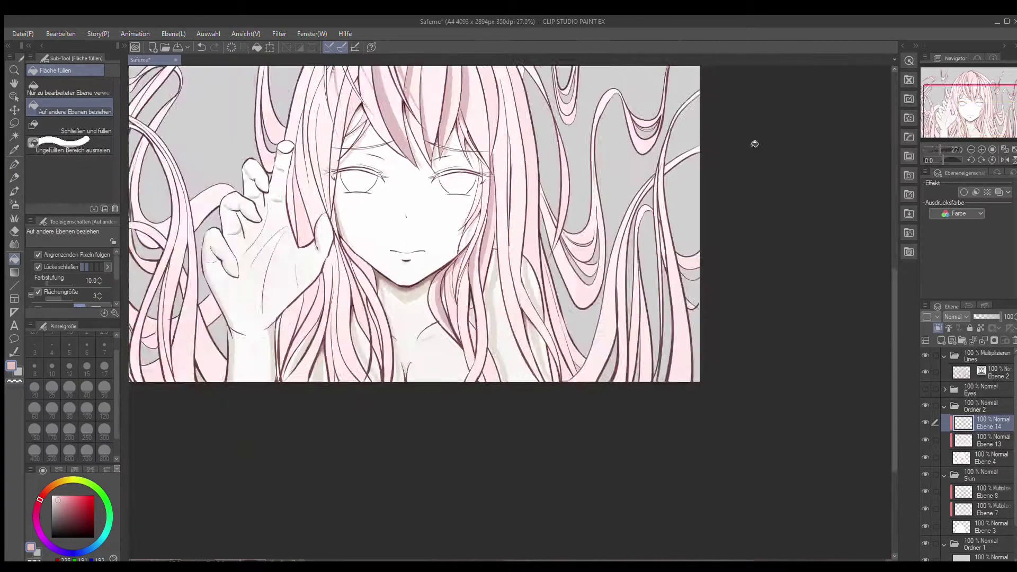
{"action": "scroll", "coordinate": [439, 282], "scroll_direction": "down", "scroll_amount": 2}
{"action": "scroll", "coordinate": [351, 275], "scroll_direction": "down", "scroll_amount": 1}
{"action": "scroll", "coordinate": [375, 529], "scroll_direction": "up", "scroll_amount": 3}
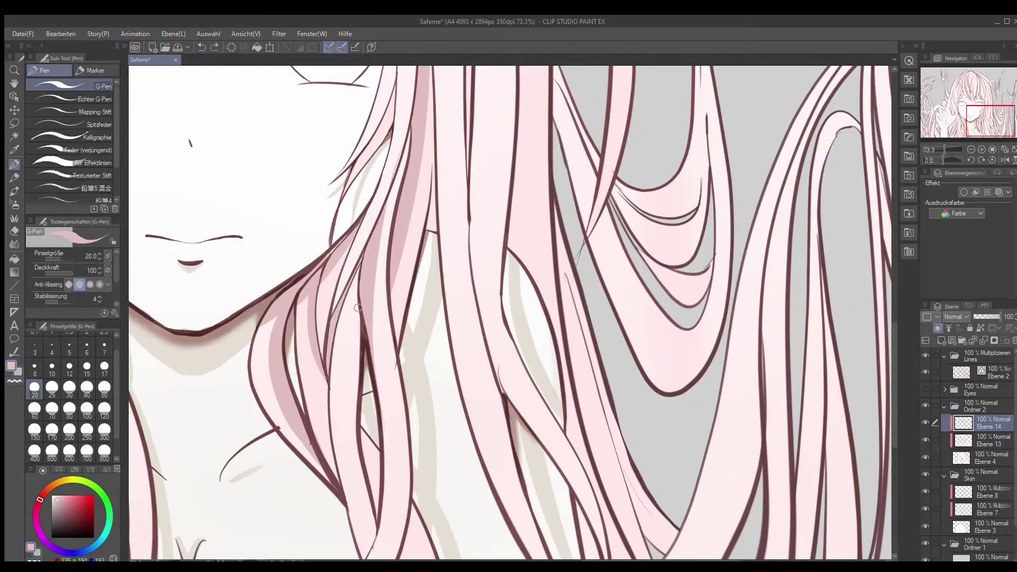
- Reduce the G-Pen to size 17 and add finer shadows to the strands between the right-hand jaw and shoulder, filling them
{"action": "scroll", "coordinate": [398, 317], "scroll_direction": "up", "scroll_amount": 1}
{"action": "key", "text": "bracketleft"}
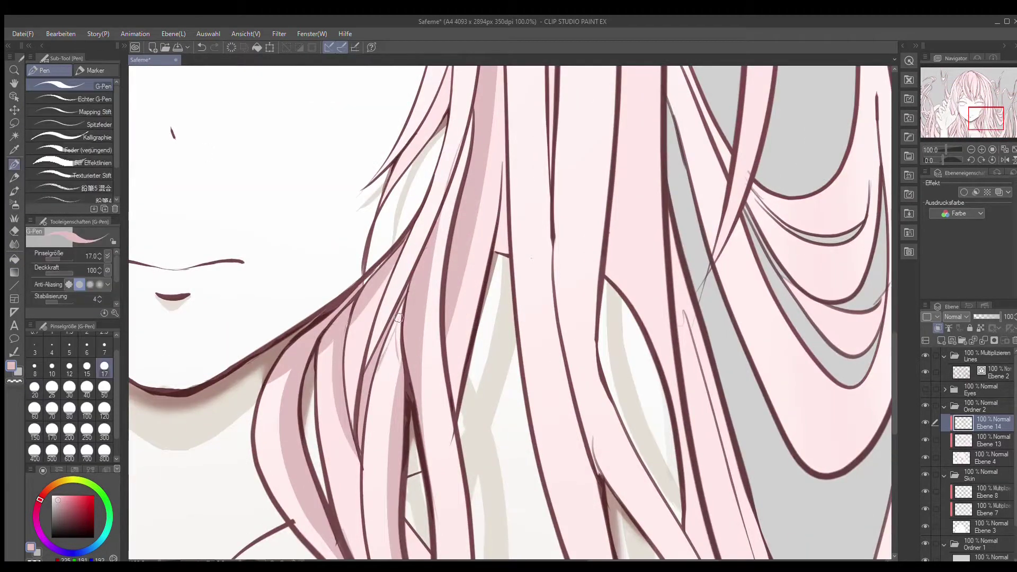
{"action": "scroll", "coordinate": [523, 238], "scroll_direction": "down", "scroll_amount": 4}
{"action": "scroll", "coordinate": [447, 316], "scroll_direction": "up", "scroll_amount": 2}
{"action": "key", "text": "g"}
{"action": "scroll", "coordinate": [447, 316], "scroll_direction": "down", "scroll_amount": 4}
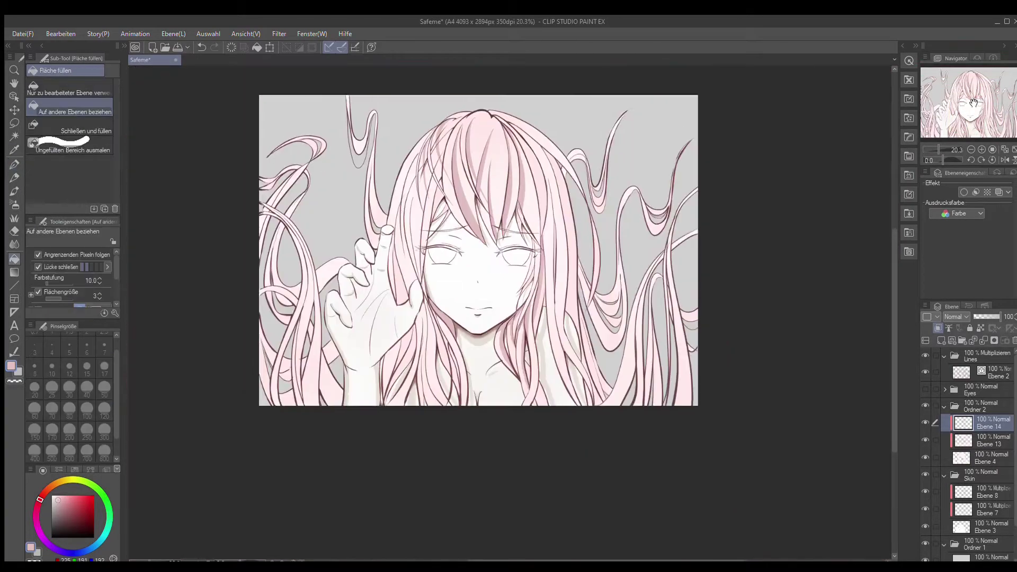
- Shade the hair under the left-hand jaw and the long straight strands right of the face with dusky pink
{"action": "scroll", "coordinate": [503, 429], "scroll_direction": "up", "scroll_amount": 3}
{"action": "scroll", "coordinate": [494, 421], "scroll_direction": "down", "scroll_amount": 3}
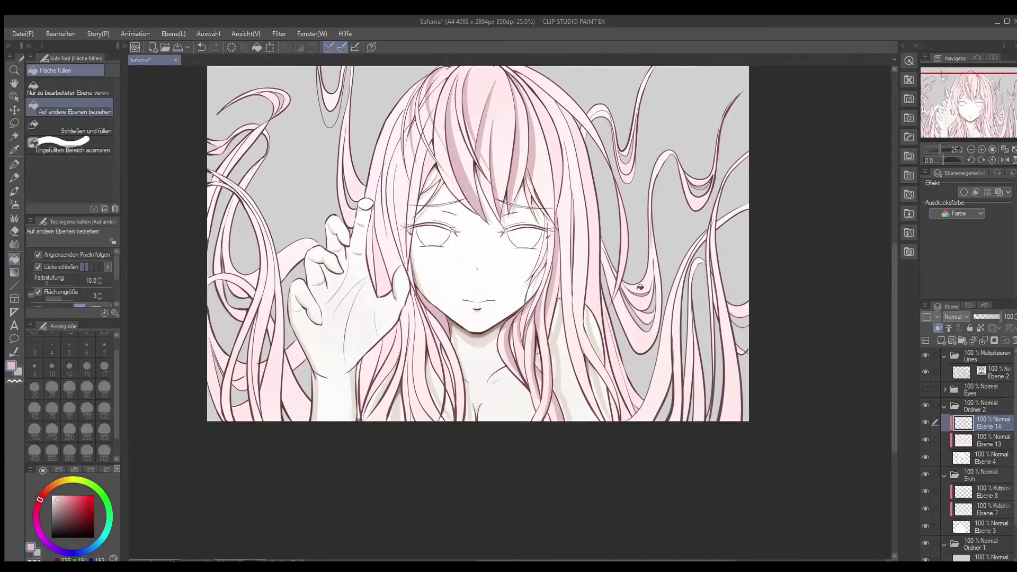
{"action": "scroll", "coordinate": [534, 229], "scroll_direction": "up", "scroll_amount": 2}
{"action": "key", "text": "p"}
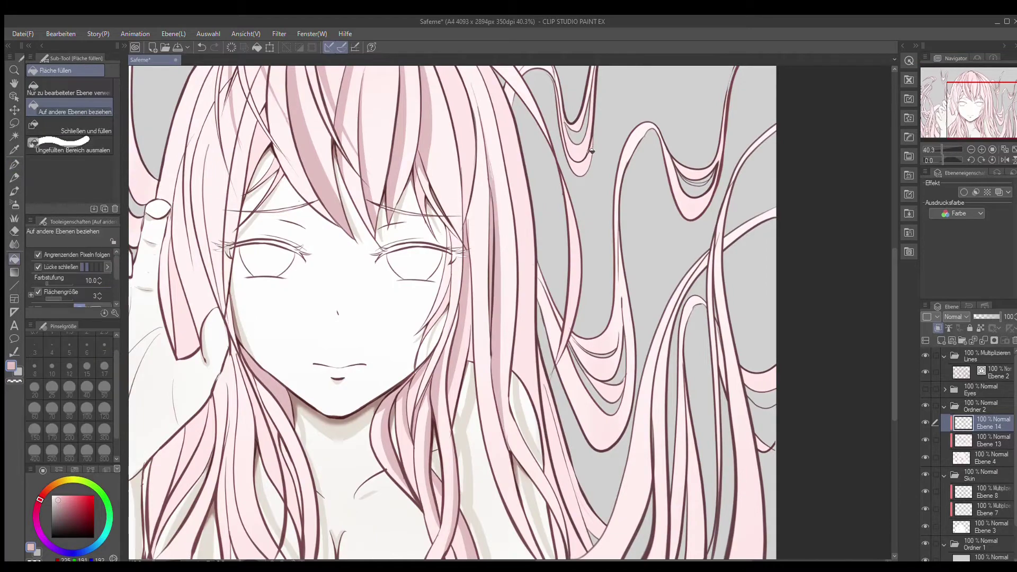
{"action": "scroll", "coordinate": [477, 368], "scroll_direction": "up", "scroll_amount": 2}
{"action": "scroll", "coordinate": [445, 357], "scroll_direction": "down", "scroll_amount": 3}
{"action": "scroll", "coordinate": [477, 318], "scroll_direction": "up", "scroll_amount": 1}
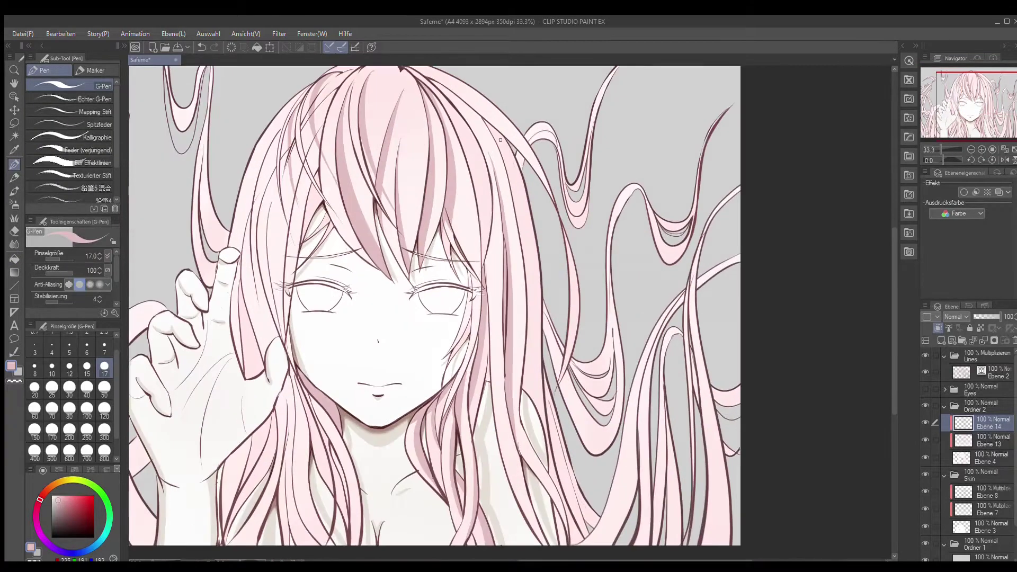
- Paint and fill dusky pink shadows on the outermost right-hand strands, from the crown down over the shoulder
{"action": "key", "text": "g"}
{"action": "scroll", "coordinate": [779, 253], "scroll_direction": "down", "scroll_amount": 1}
{"action": "scroll", "coordinate": [780, 253], "scroll_direction": "up", "scroll_amount": 1}
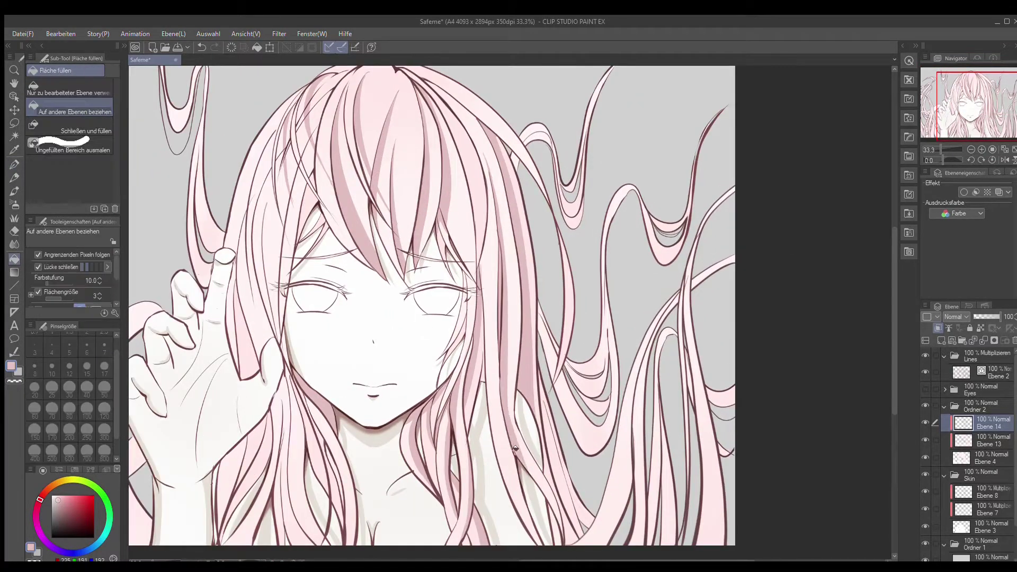
{"action": "scroll", "coordinate": [536, 322], "scroll_direction": "down", "scroll_amount": 1}
{"action": "scroll", "coordinate": [562, 264], "scroll_direction": "up", "scroll_amount": 1}
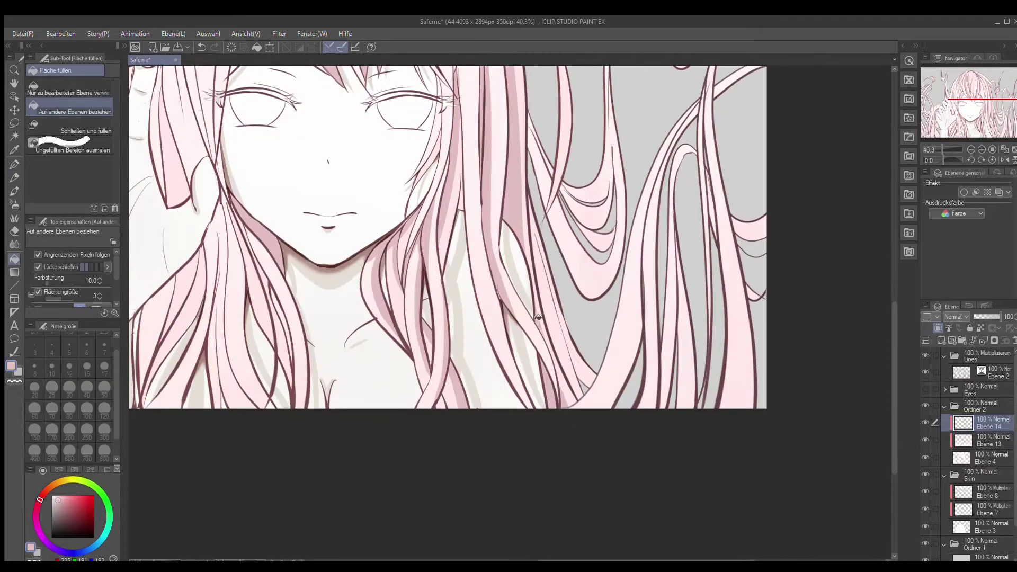
{"action": "scroll", "coordinate": [615, 193], "scroll_direction": "down", "scroll_amount": 2}
{"action": "scroll", "coordinate": [477, 238], "scroll_direction": "up", "scroll_amount": 3}
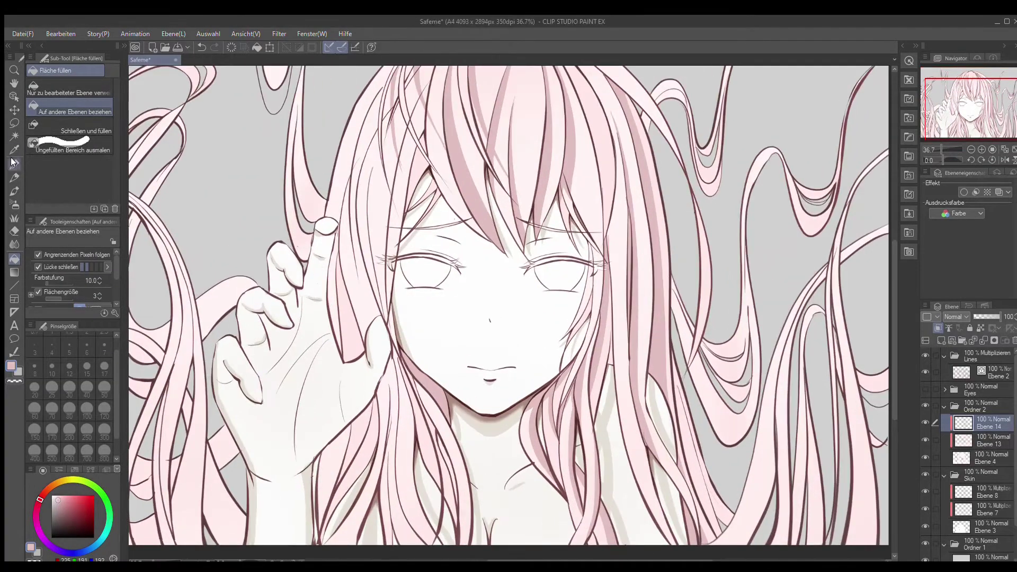
- Paint and fill dusky pink shadows on the crossing strands at the left-hand side of the crown
{"action": "key", "text": "p"}
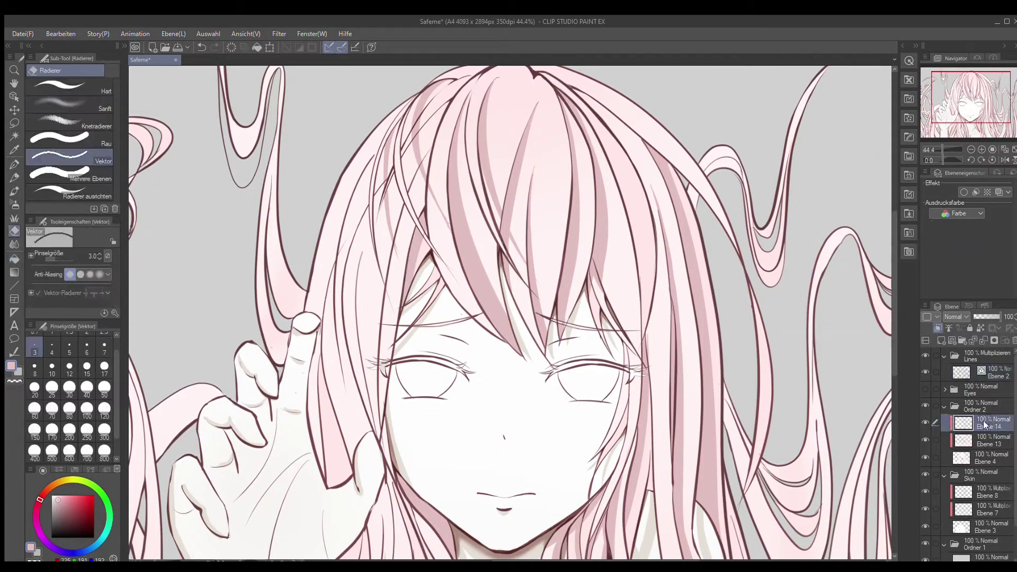
{"action": "scroll", "coordinate": [427, 229], "scroll_direction": "down", "scroll_amount": 2}
{"action": "scroll", "coordinate": [435, 299], "scroll_direction": "up", "scroll_amount": 2}
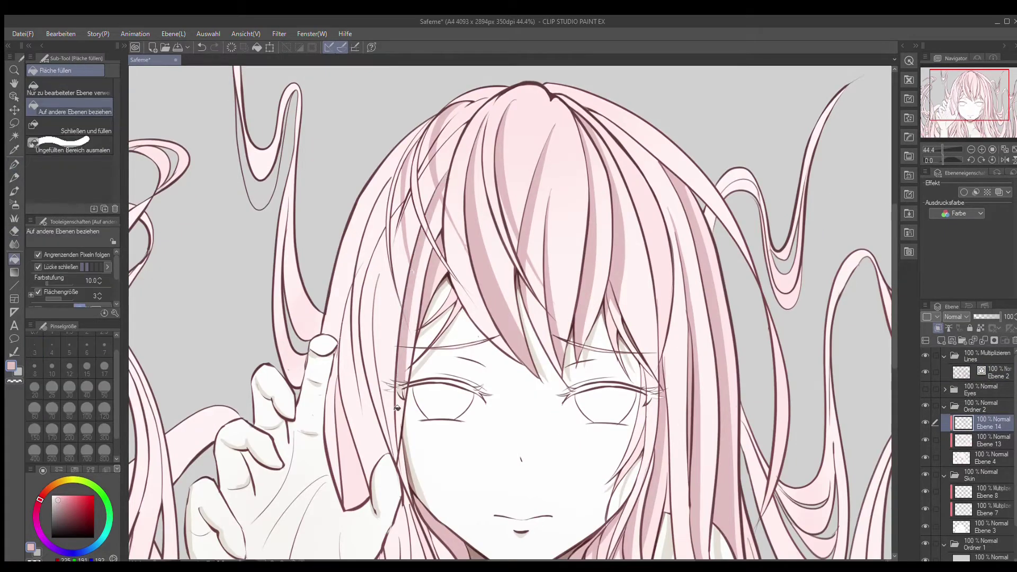
{"action": "scroll", "coordinate": [448, 281], "scroll_direction": "down", "scroll_amount": 2}
{"action": "scroll", "coordinate": [444, 312], "scroll_direction": "up", "scroll_amount": 2}
{"action": "key", "text": "p"}
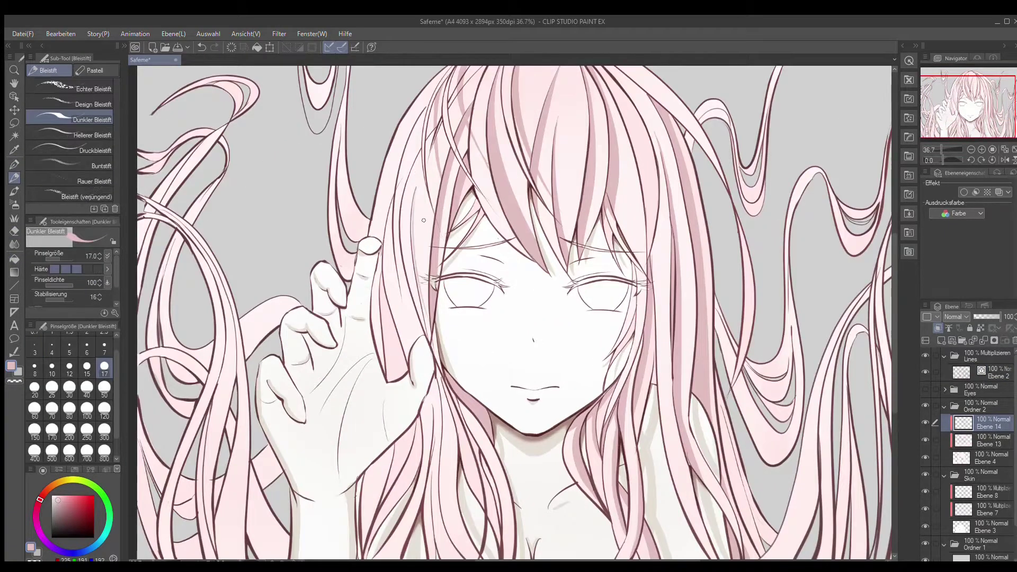
- Use the size 17 G-Pen to shade the long strands left of the face, down to the thumb
{"action": "key", "text": "p"}
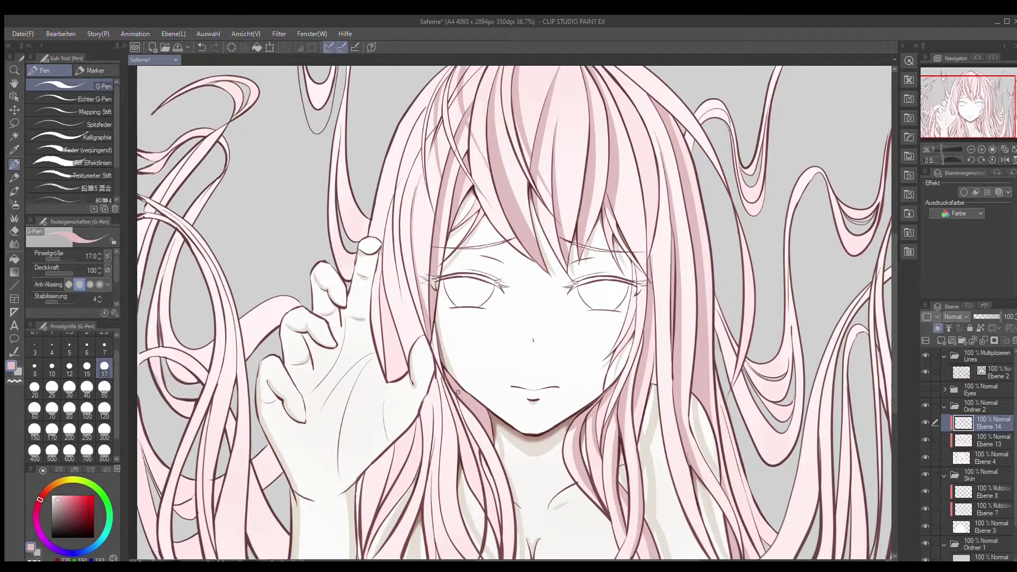
{"action": "key", "text": "p"}
{"action": "scroll", "coordinate": [455, 394], "scroll_direction": "down", "scroll_amount": 1}
{"action": "scroll", "coordinate": [447, 396], "scroll_direction": "up", "scroll_amount": 2}
{"action": "key", "text": "p"}
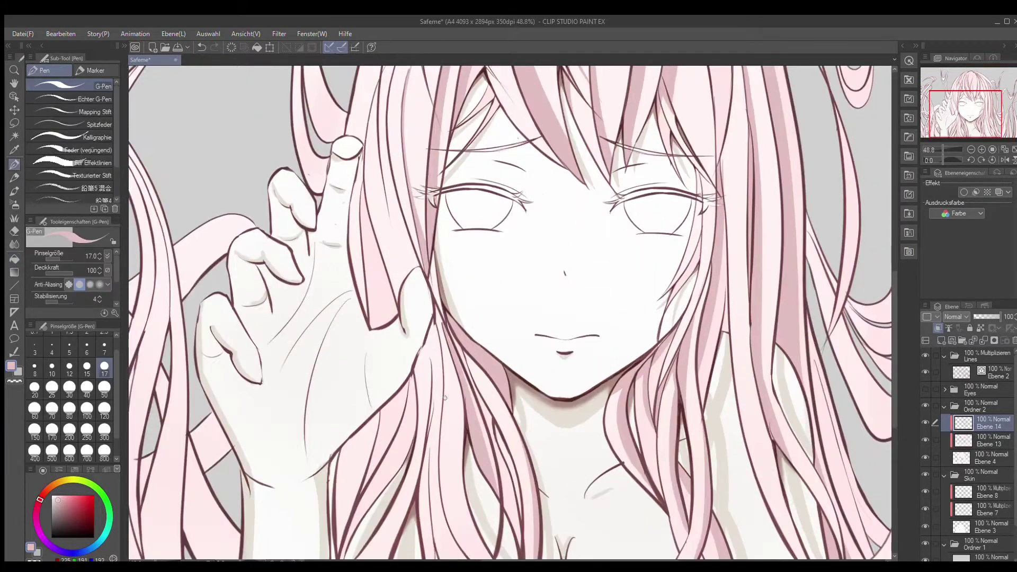
- Outline and fill dusky pink shadows on the lower strands between the left-hand jaw and the raised wrist
{"action": "key", "text": "g"}
{"action": "scroll", "coordinate": [445, 398], "scroll_direction": "down", "scroll_amount": 2}
{"action": "key", "text": "p"}
{"action": "key", "text": "g"}
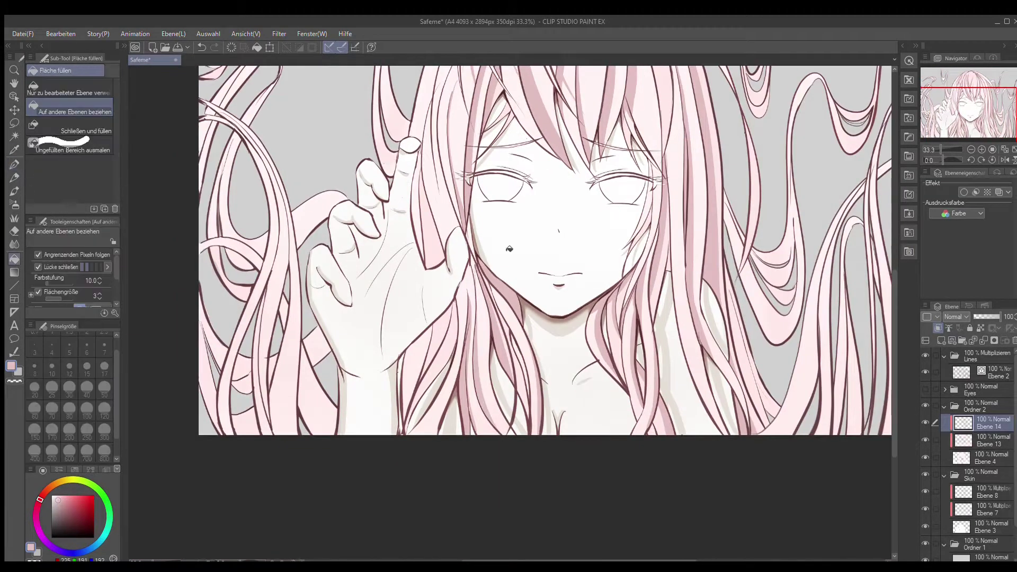
{"action": "key", "text": "p"}
{"action": "scroll", "coordinate": [343, 226], "scroll_direction": "up", "scroll_amount": 1}
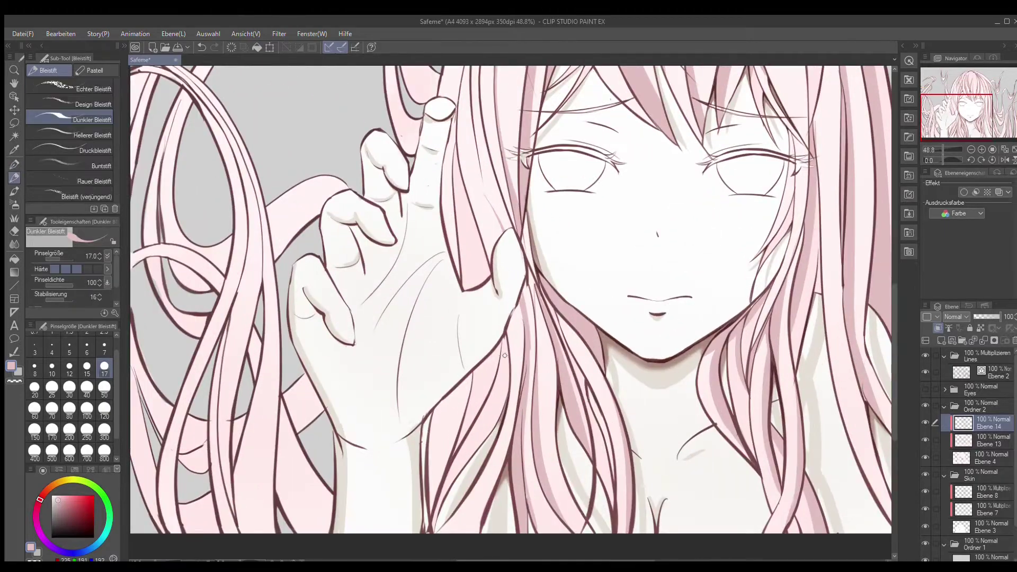
- Shade the hair strands between the raised index finger and the thumb with dusky pink
{"action": "key", "text": "g"}
{"action": "key", "text": "p"}
{"action": "scroll", "coordinate": [500, 318], "scroll_direction": "up", "scroll_amount": 5}
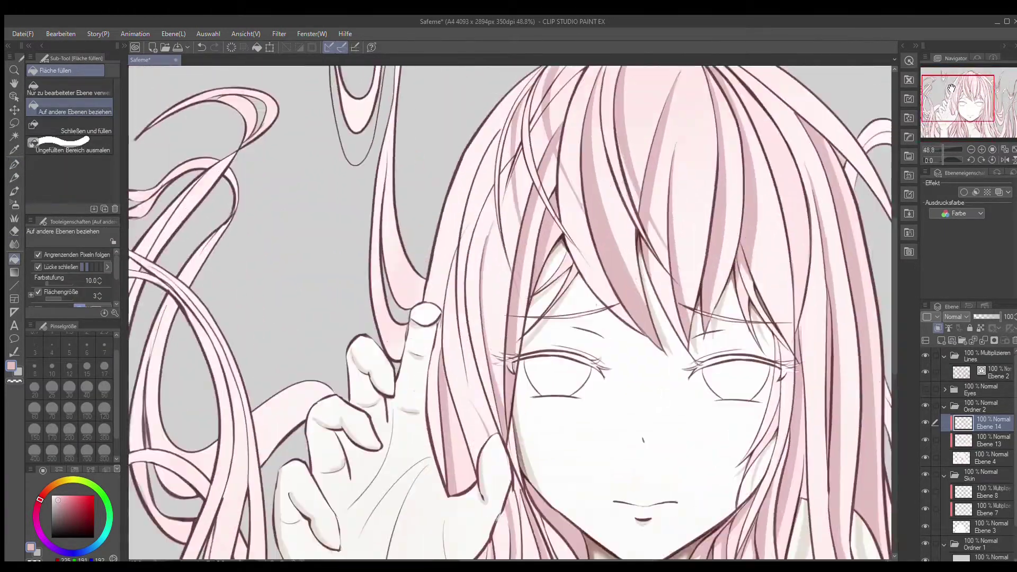
{"action": "scroll", "coordinate": [275, 141], "scroll_direction": "down", "scroll_amount": 3}
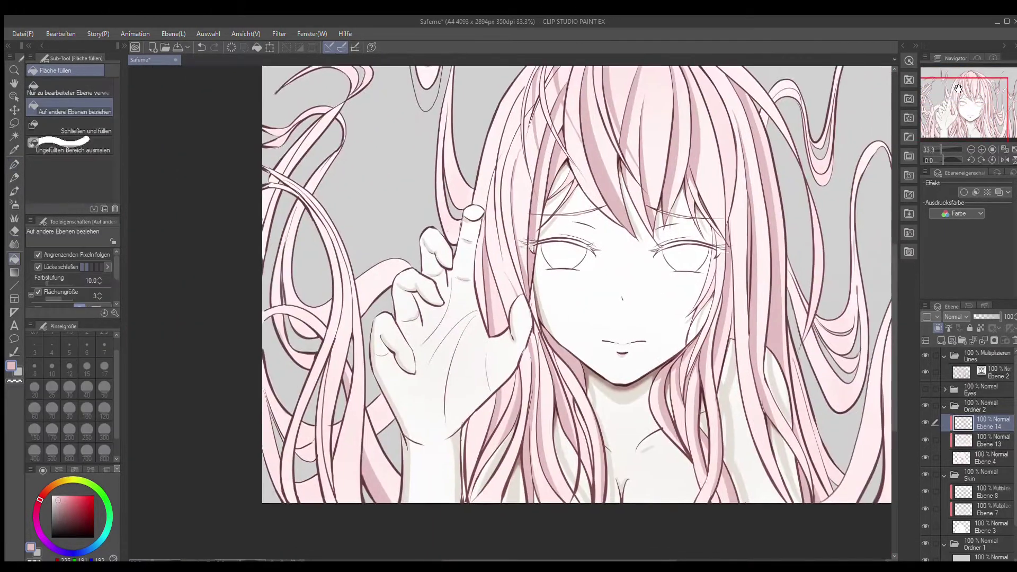
- Paint and fill dusky pink shadows on the lower-left strands behind the raised wrist
{"action": "scroll", "coordinate": [370, 212], "scroll_direction": "up", "scroll_amount": 3}
{"action": "left_click", "coordinate": [14, 165]}
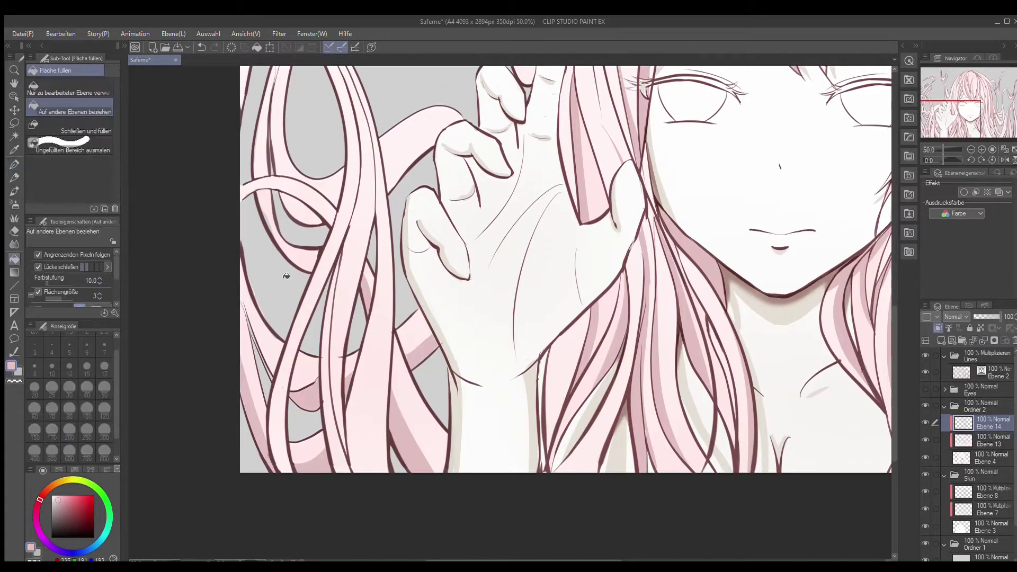
{"action": "scroll", "coordinate": [328, 265], "scroll_direction": "down", "scroll_amount": 3}
{"action": "scroll", "coordinate": [368, 257], "scroll_direction": "up", "scroll_amount": 2}
{"action": "key", "text": "g"}
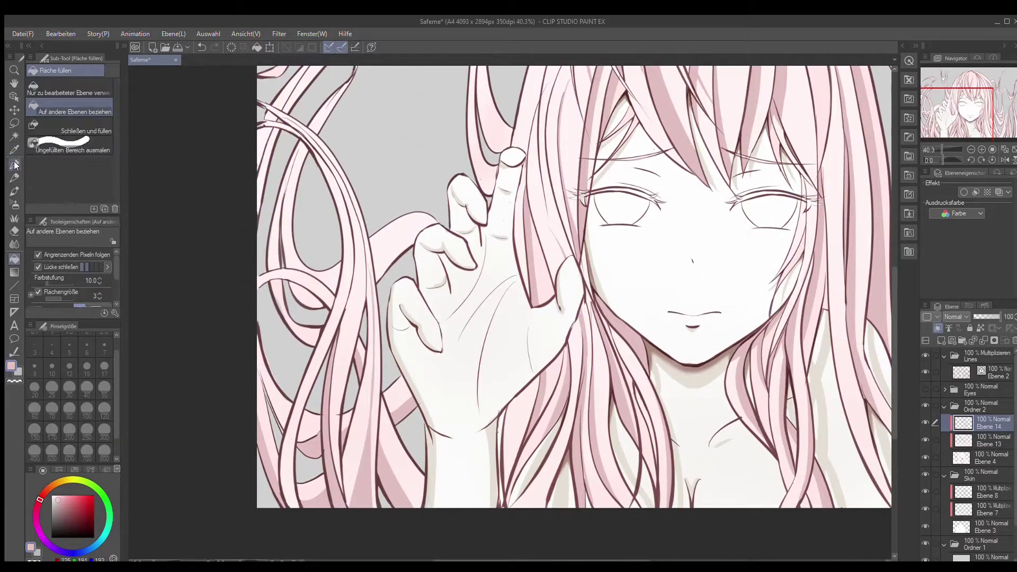
- Extend the dusky pink shadows up the long flowing strands left of the raised hand
{"action": "key", "text": "g"}
{"action": "key", "text": "g"}
{"action": "scroll", "coordinate": [371, 265], "scroll_direction": "down", "scroll_amount": 2}
{"action": "scroll", "coordinate": [371, 265], "scroll_direction": "up", "scroll_amount": 3}
{"action": "key", "text": "p"}
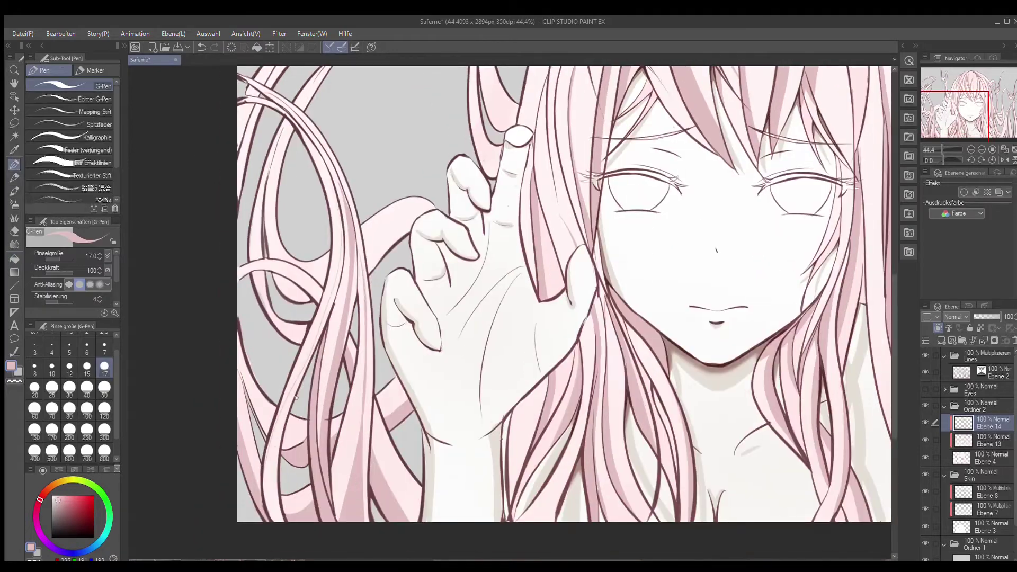
- Outline a shadow along the hair loop behind the raised fingers and fill it with dusky pink
{"action": "key", "text": "g"}
{"action": "key", "text": "p"}
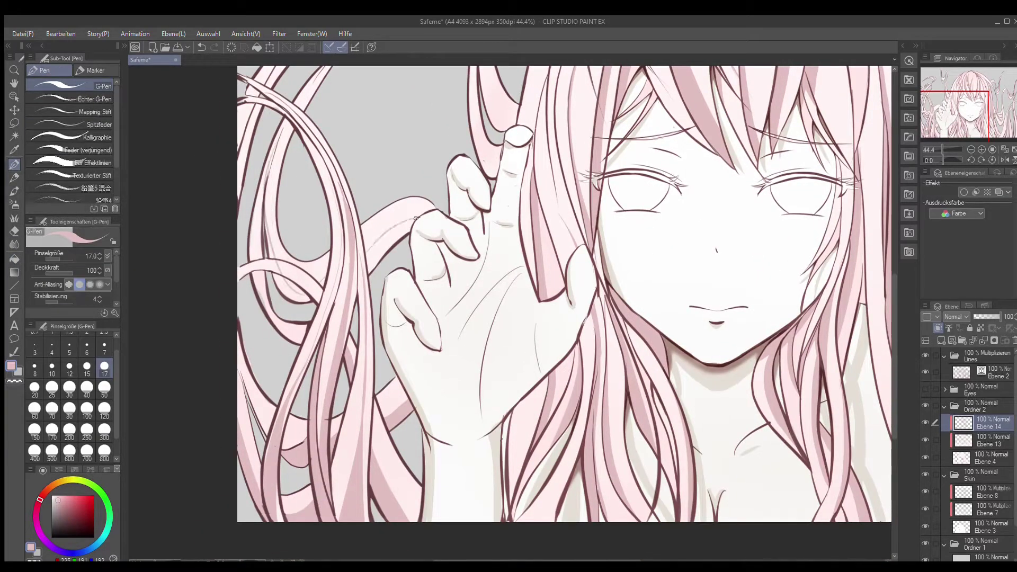
{"action": "key", "text": "g"}
{"action": "scroll", "coordinate": [415, 218], "scroll_direction": "down", "scroll_amount": 2}
{"action": "scroll", "coordinate": [411, 341], "scroll_direction": "up", "scroll_amount": 3}
{"action": "key", "text": "p"}
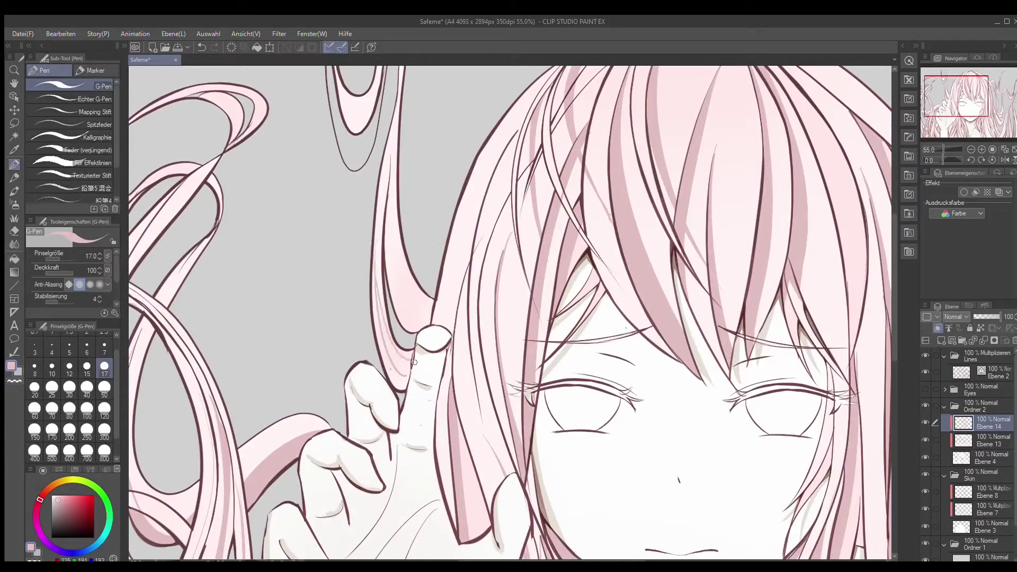
- Outline and fill dusky pink shadows on the floating strand that ends behind the raised index finger
{"action": "key", "text": "g"}
{"action": "scroll", "coordinate": [424, 273], "scroll_direction": "down", "scroll_amount": 3}
{"action": "scroll", "coordinate": [423, 273], "scroll_direction": "up", "scroll_amount": 1}
{"action": "key", "text": "p"}
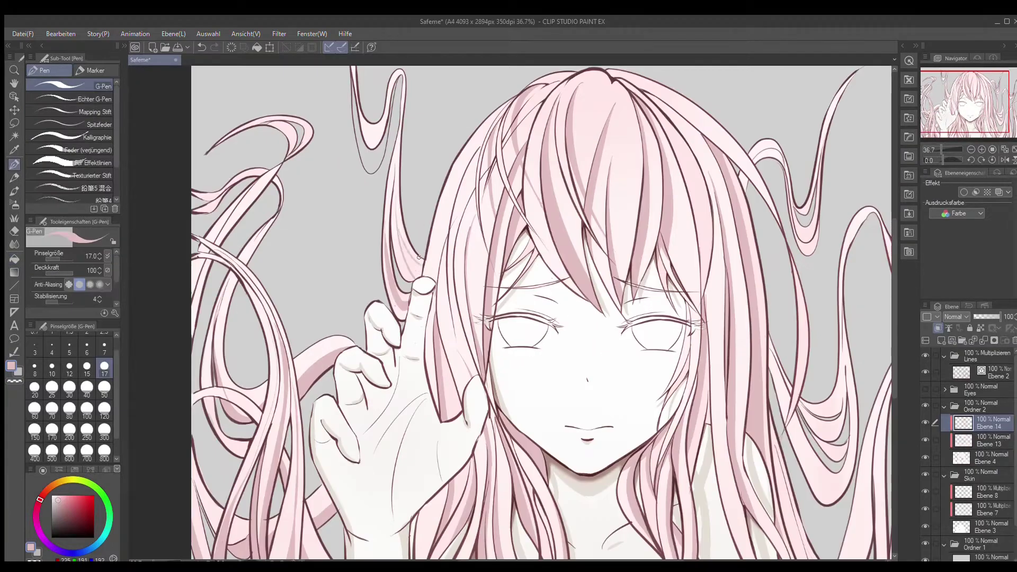
- Paint and fill dusky pink shadows on the curled strands at the drawing's upper-left edge
{"action": "key", "text": "g"}
{"action": "scroll", "coordinate": [418, 257], "scroll_direction": "down", "scroll_amount": 3}
{"action": "scroll", "coordinate": [371, 222], "scroll_direction": "up", "scroll_amount": 3}
{"action": "scroll", "coordinate": [318, 201], "scroll_direction": "down", "scroll_amount": 3}
{"action": "scroll", "coordinate": [274, 190], "scroll_direction": "up", "scroll_amount": 1}
{"action": "key", "text": "p"}
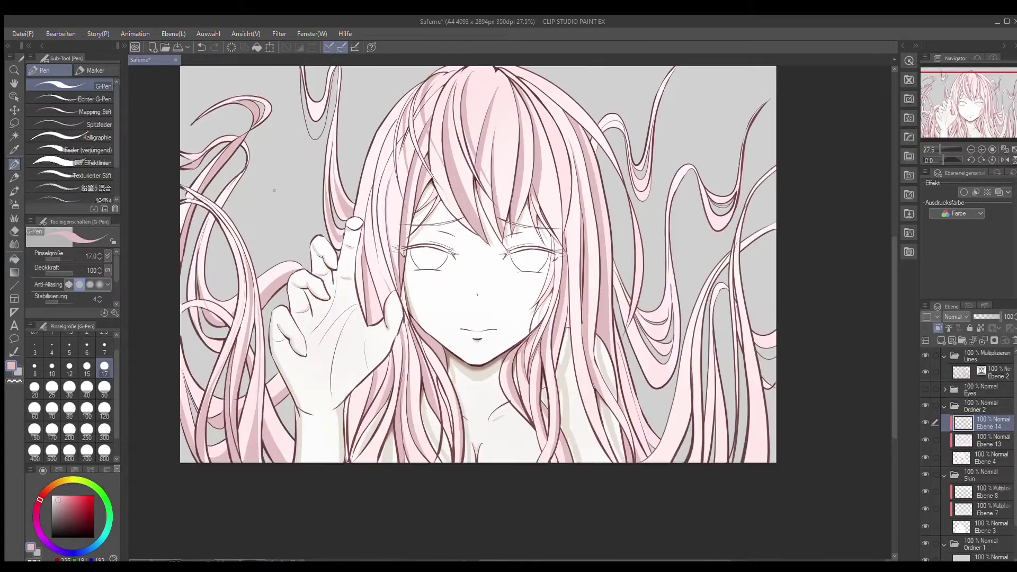
- Undo the last stroke and shade the narrow hair loop above the raised hand, filling its outlined areas
{"action": "scroll", "coordinate": [274, 190], "scroll_direction": "up", "scroll_amount": 3}
{"action": "key", "text": "ctrl+z"}
{"action": "key", "text": "g"}
{"action": "left_click", "coordinate": [437, 137]}
{"action": "key", "text": "p"}
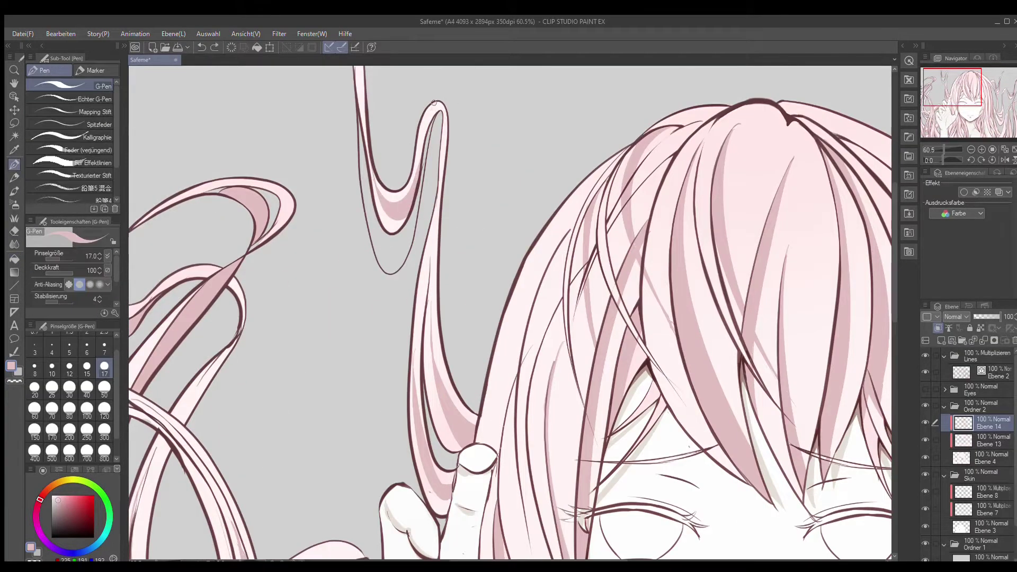
{"action": "key", "text": "g"}
{"action": "left_click", "coordinate": [440, 110]}
{"action": "key", "text": "p"}
{"action": "scroll", "coordinate": [440, 143], "scroll_direction": "down", "scroll_amount": 3}
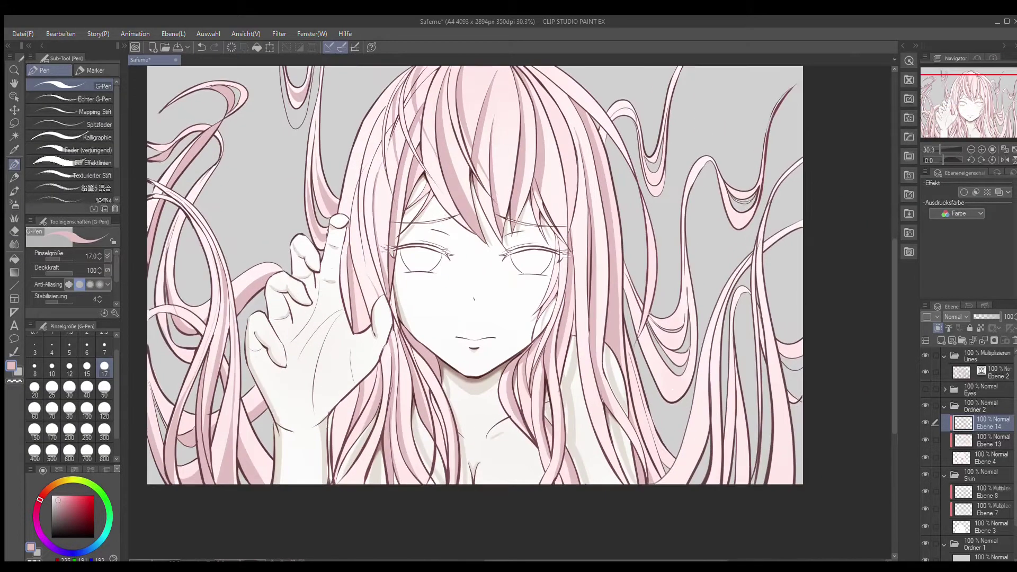
- Outline and fill dusky pink shadows on the hanging hair loops right of the shoulder, undoing a stray stroke
{"action": "key", "text": "g"}
{"action": "left_click", "coordinate": [663, 347]}
{"action": "key", "text": "p"}
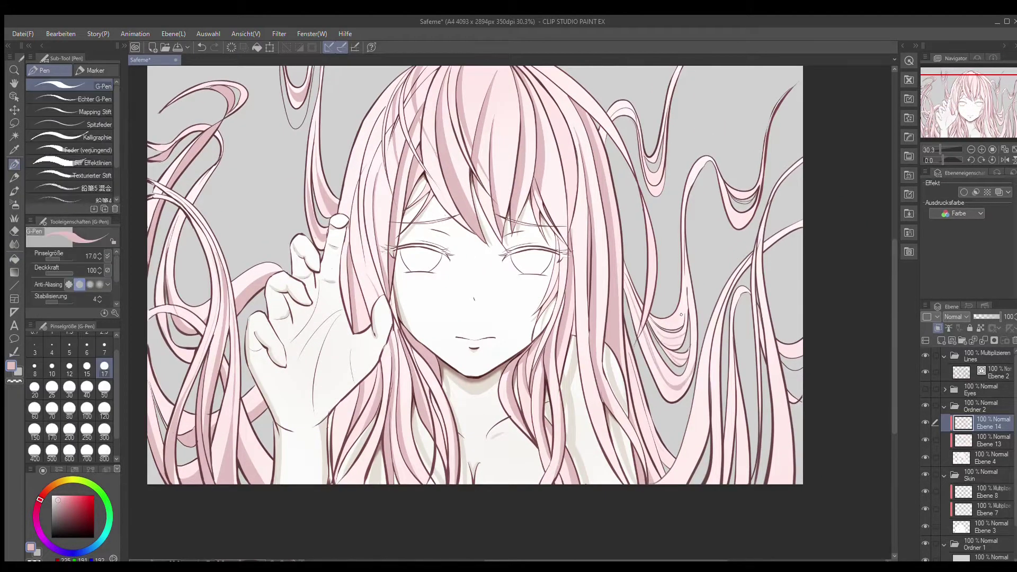
{"action": "key", "text": "g"}
{"action": "key", "text": "p"}
{"action": "key", "text": "ctrl+z"}
{"action": "key", "text": "g"}
{"action": "scroll", "coordinate": [475, 276], "scroll_direction": "down", "scroll_amount": 2}
{"action": "scroll", "coordinate": [475, 275], "scroll_direction": "up", "scroll_amount": 3}
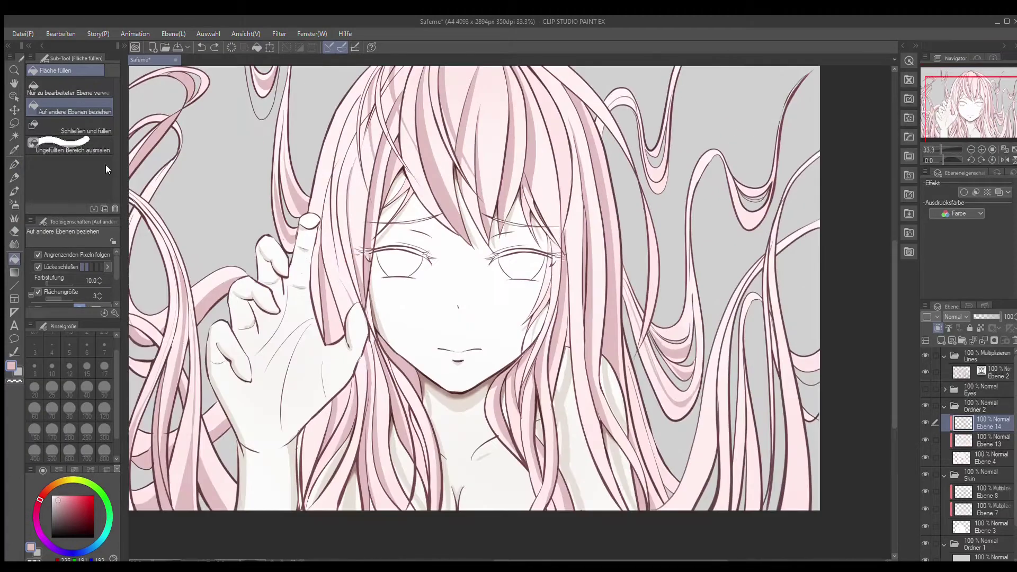
- Outline and fill dusky pink shadows on the tall looping strand that floats right of the head
{"action": "key", "text": "p"}
{"action": "left_click_drag", "start_coordinate": [688, 329], "coordinate": [695, 222]}
{"action": "key", "text": "g"}
{"action": "key", "text": "p"}
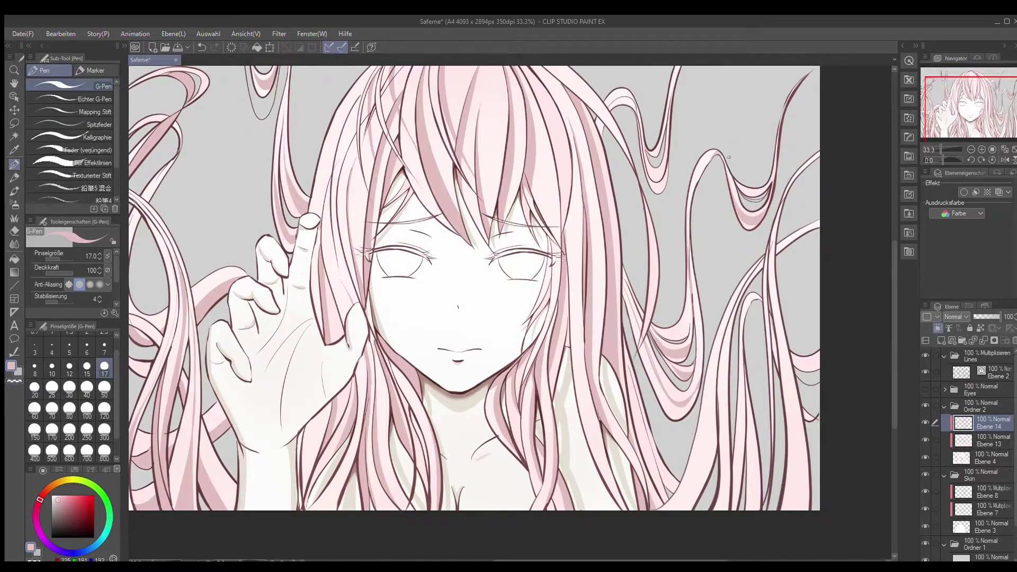
{"action": "scroll", "coordinate": [751, 324], "scroll_direction": "up", "scroll_amount": 3}
{"action": "scroll", "coordinate": [634, 371], "scroll_direction": "down", "scroll_amount": 2}
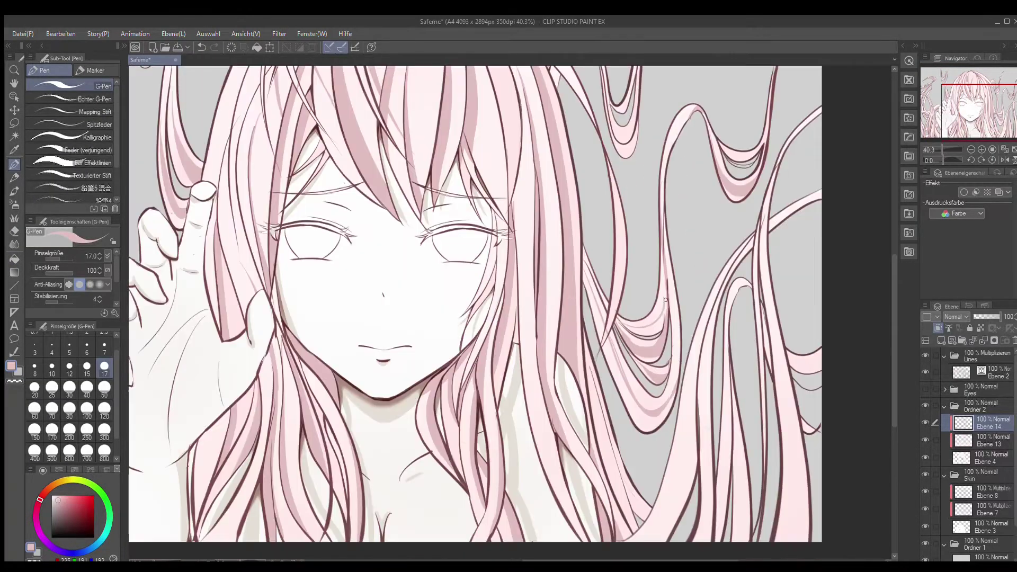
- Outline and fill dusky pink shadows on the long flowing strands near the drawing's right edge
{"action": "key", "text": "g"}
{"action": "scroll", "coordinate": [652, 318], "scroll_direction": "down", "scroll_amount": 1}
{"action": "key", "text": "p"}
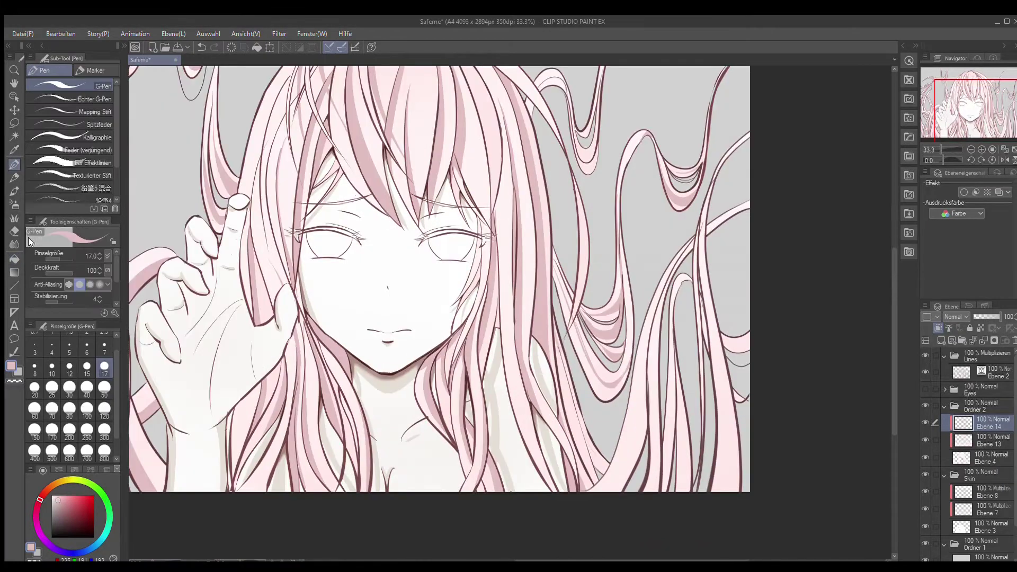
{"action": "key", "text": "g"}
{"action": "key", "text": "p"}
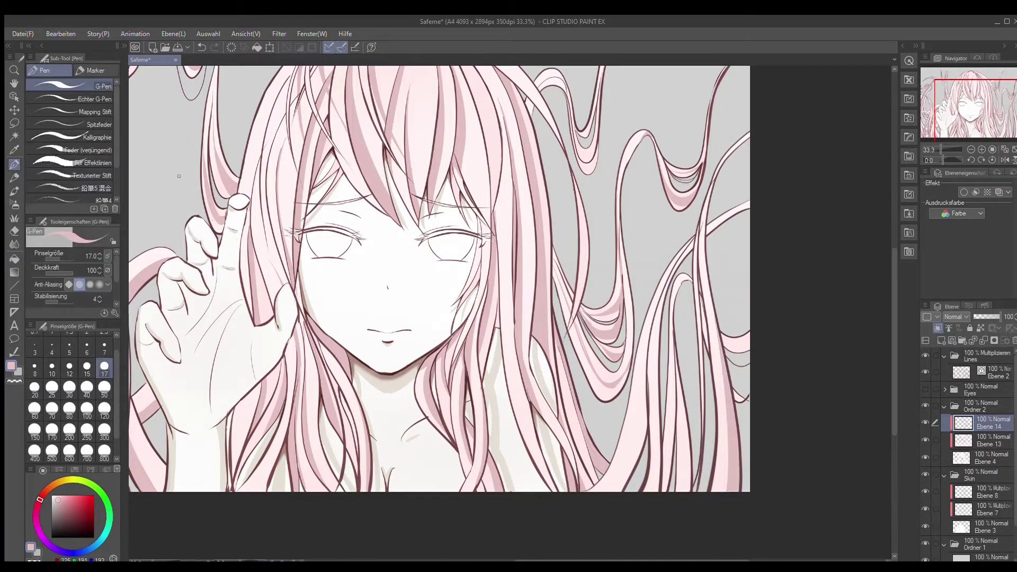
{"action": "scroll", "coordinate": [690, 249], "scroll_direction": "up", "scroll_amount": 1}
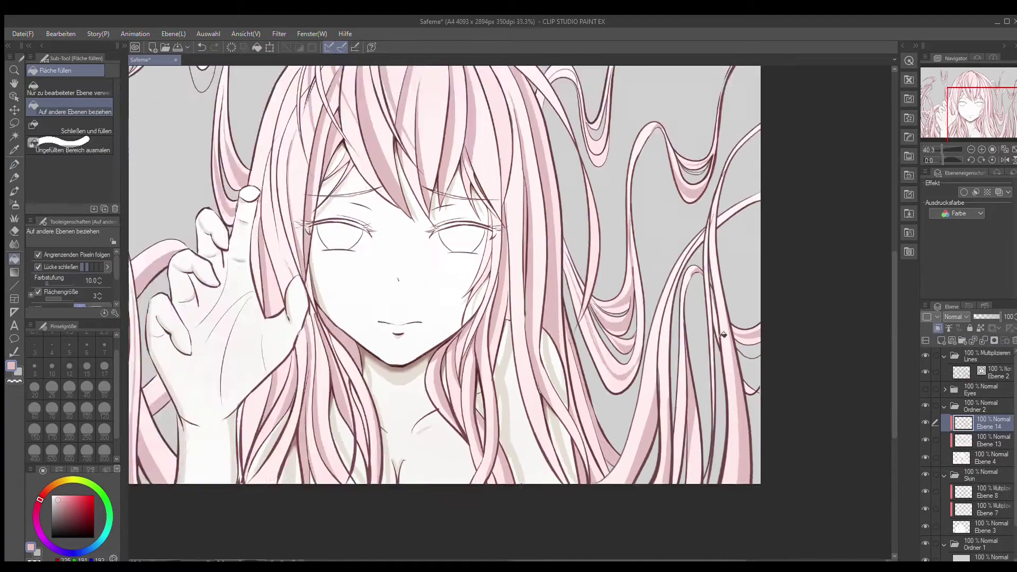
- Add the remaining dusky pink shadows on the crown and the hair loops at the drawing's upper right
{"action": "key", "text": "ctrl+plus"}
{"action": "left_click_drag", "start_coordinate": [418, 181], "coordinate": [468, 241]}
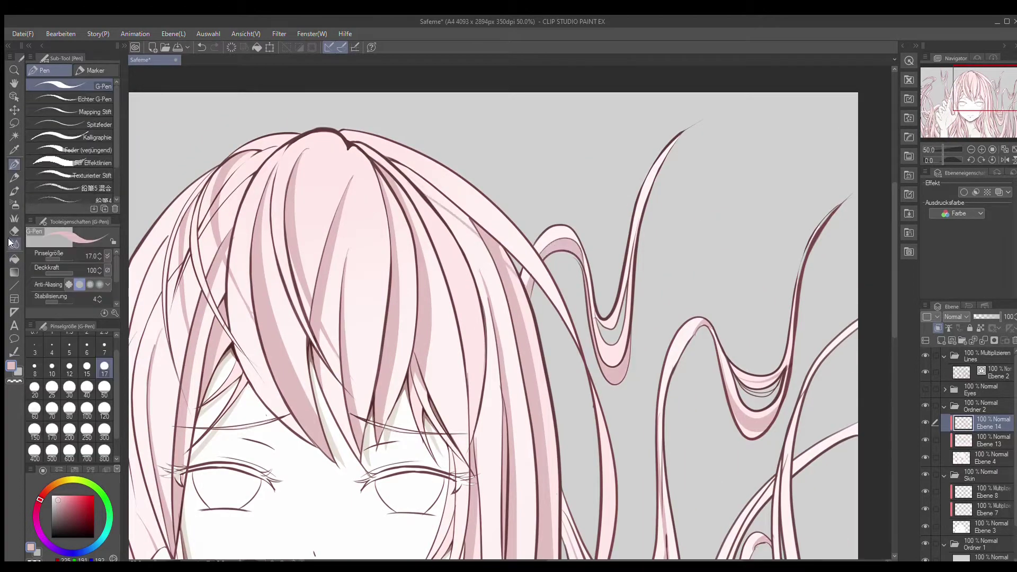
{"action": "scroll", "coordinate": [563, 208], "scroll_direction": "down", "scroll_amount": 2}
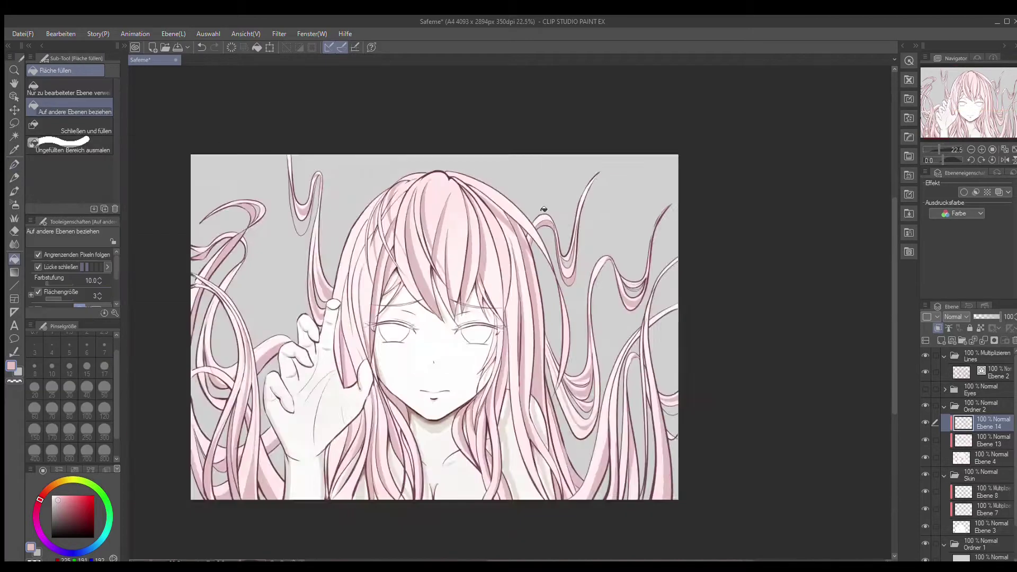
{"action": "scroll", "coordinate": [563, 209], "scroll_direction": "up", "scroll_amount": 1}
{"action": "scroll", "coordinate": [575, 394], "scroll_direction": "down", "scroll_amount": 2}
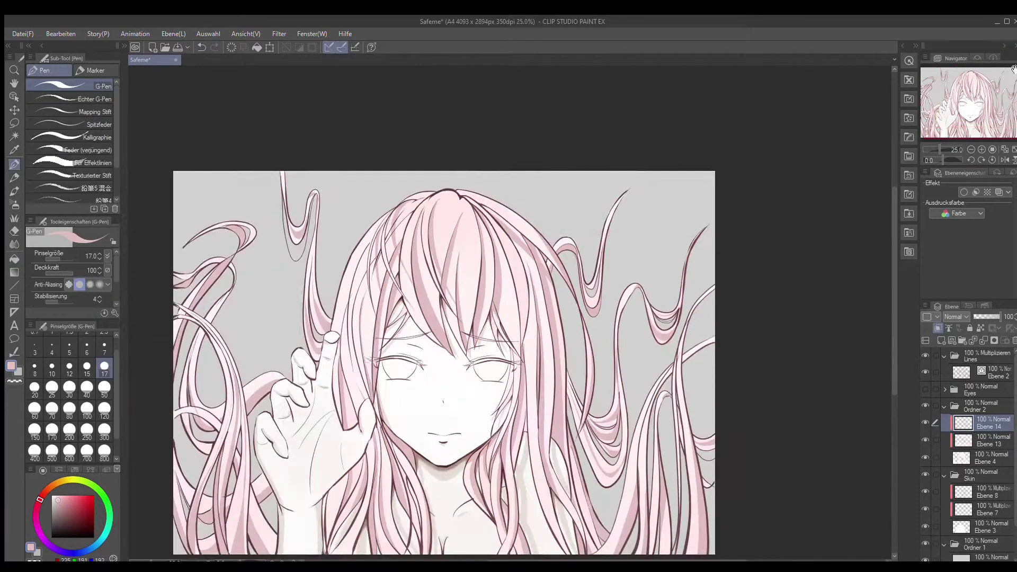
{"action": "scroll", "coordinate": [575, 394], "scroll_direction": "up", "scroll_amount": 3}
- Set layers Ebene 13 and 14 to Multiply at 75% and 39% opacity, and prepare Multiply layer Ebene 15 with a darker red
{"action": "left_click", "coordinate": [61, 507]}
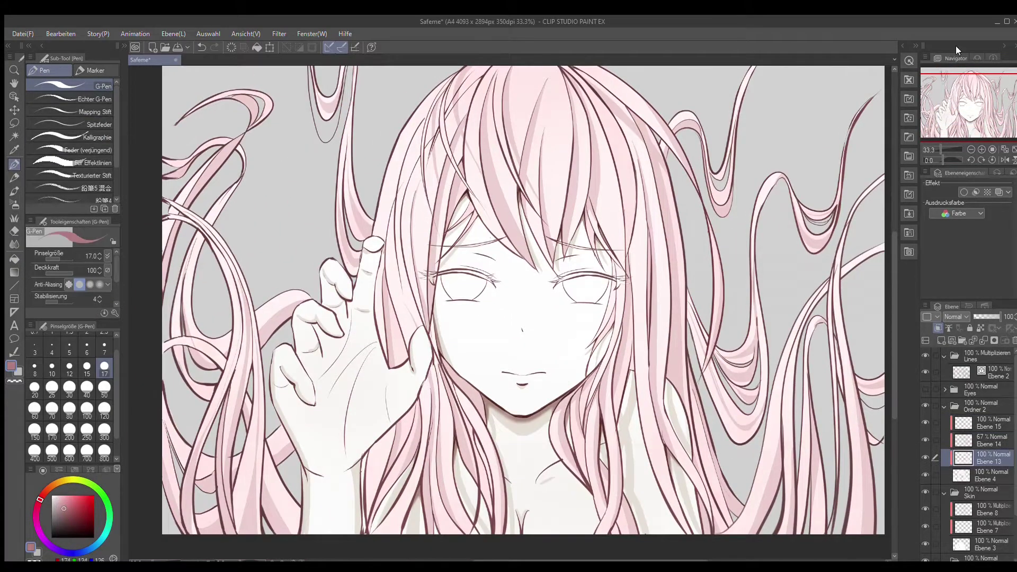
{"action": "left_click", "coordinate": [988, 417]}
{"action": "scroll", "coordinate": [540, 333], "scroll_direction": "up", "scroll_amount": 1}
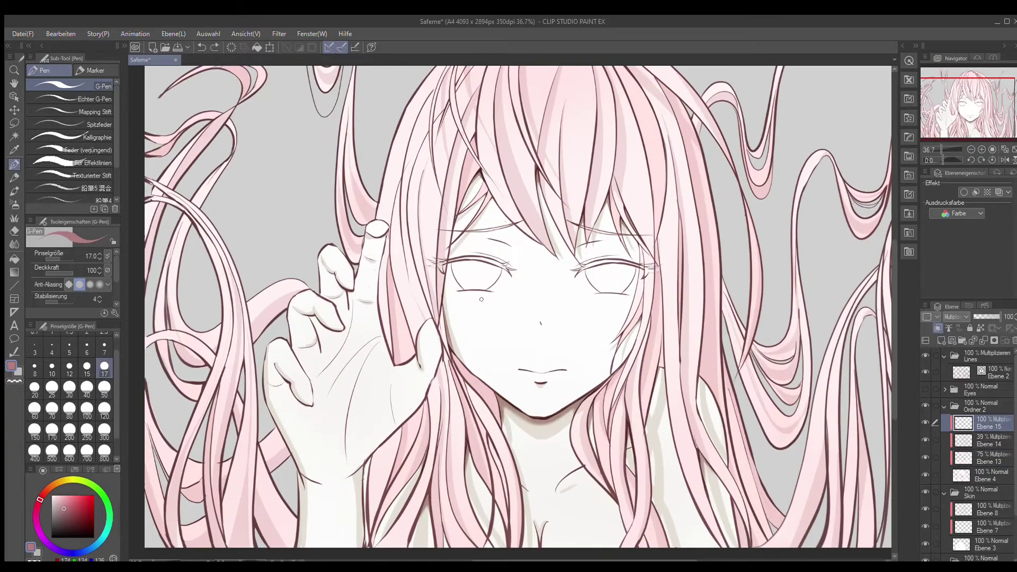
- Outline and fill dark red shadows in the fringe gap above the eye nearest the raised hand and beside the jaw
{"action": "key", "text": "g"}
{"action": "key", "text": "g"}
{"action": "key", "text": "g"}
{"action": "scroll", "coordinate": [452, 194], "scroll_direction": "up", "scroll_amount": 2}
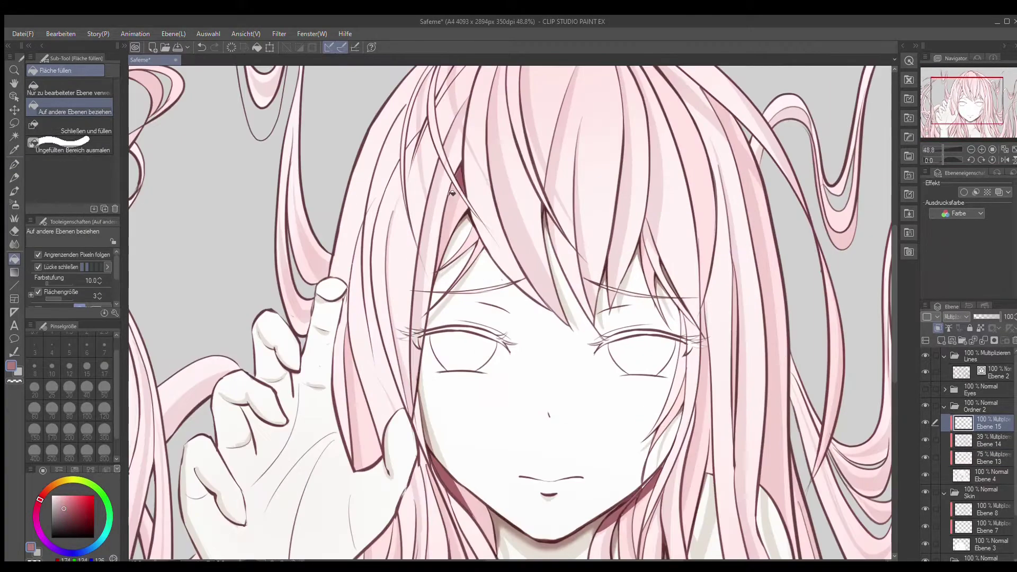
{"action": "key", "text": "p"}
{"action": "left_click", "coordinate": [14, 257]}
{"action": "scroll", "coordinate": [265, 166], "scroll_direction": "down", "scroll_amount": 2}
{"action": "key", "text": "g"}
{"action": "key", "text": "g"}
{"action": "key", "text": "g"}
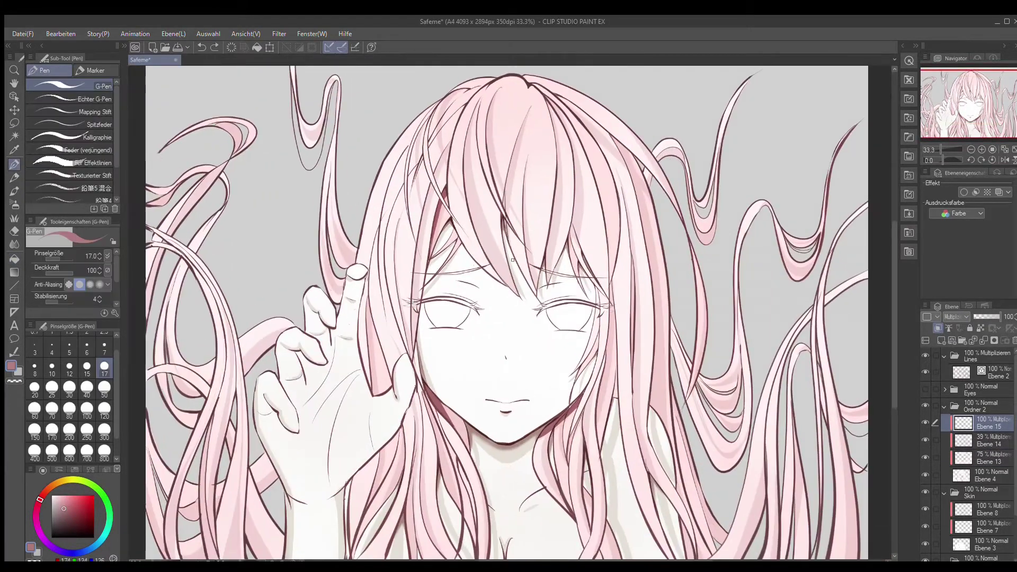
- Outline and fill dark red shadows in the remaining fringe gaps and on the strands directly beneath the jawline
{"action": "scroll", "coordinate": [572, 230], "scroll_direction": "up", "scroll_amount": 2}
{"action": "key", "text": "p"}
{"action": "scroll", "coordinate": [593, 228], "scroll_direction": "up", "scroll_amount": 2}
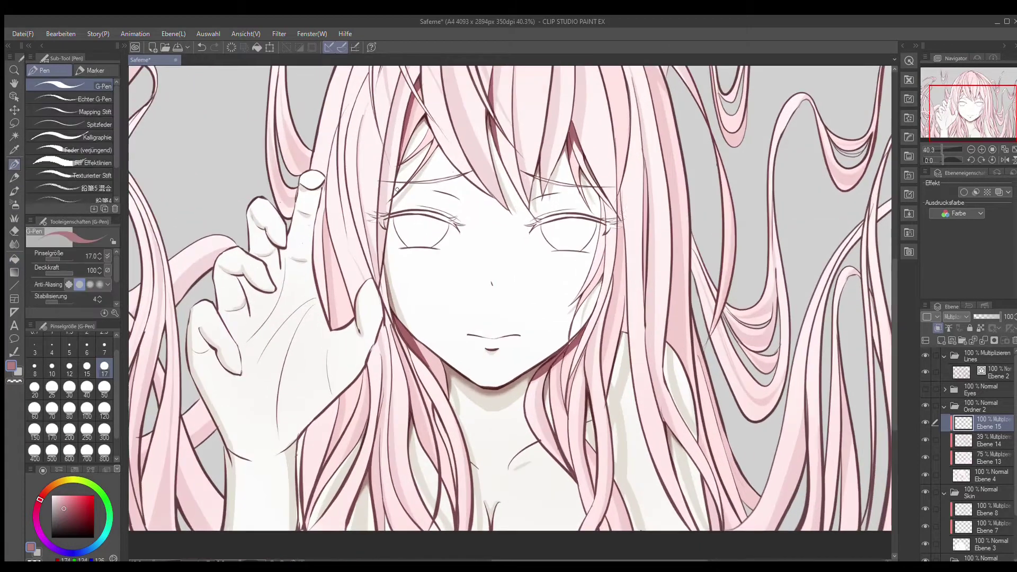
{"action": "key", "text": "p"}
{"action": "key", "text": "p"}
{"action": "scroll", "coordinate": [617, 227], "scroll_direction": "up", "scroll_amount": 1}
{"action": "scroll", "coordinate": [618, 228], "scroll_direction": "down", "scroll_amount": 3}
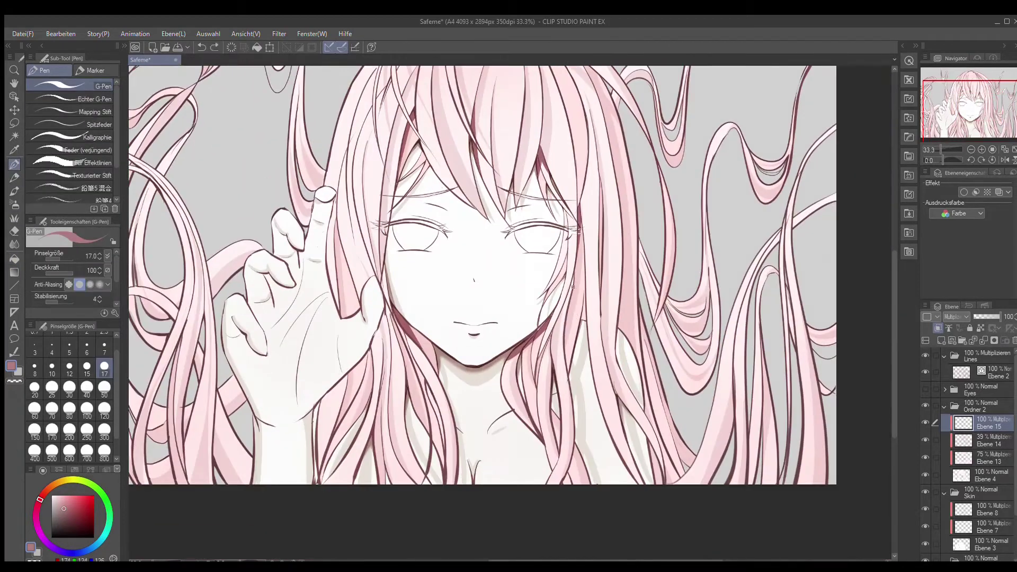
{"action": "scroll", "coordinate": [532, 356], "scroll_direction": "up", "scroll_amount": 4}
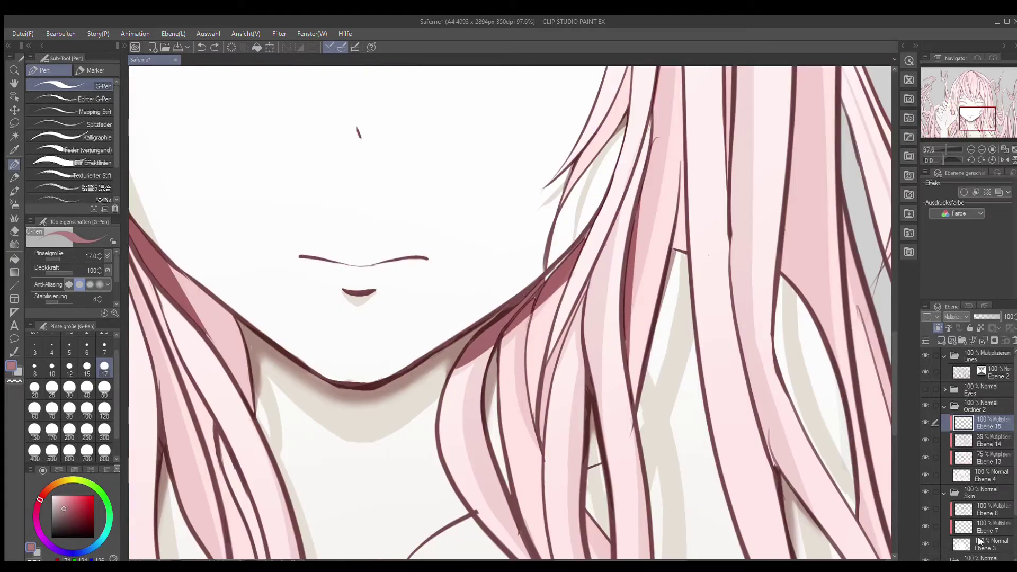
- Sample the base hair colour on Ebene 4, return to Ebene 15 with a deeper red, and refine the shadows beside the chin
{"action": "key", "text": "i"}
{"action": "left_click", "coordinate": [448, 430], "text": "ctrl+shift"}
{"action": "left_click", "coordinate": [448, 430]}
{"action": "key", "text": "p"}
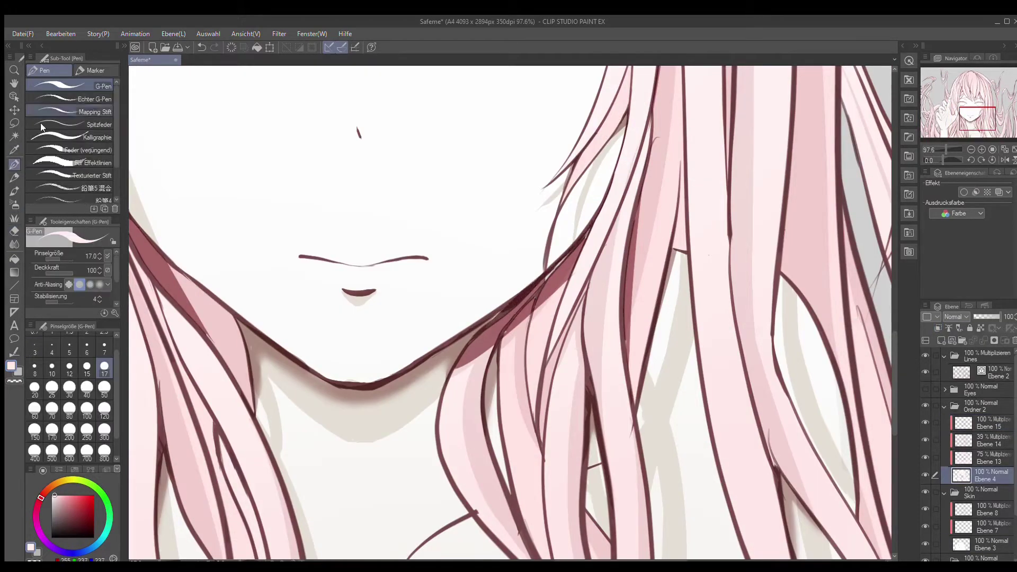
{"action": "left_click", "coordinate": [541, 286], "text": "ctrl+shift"}
{"action": "left_click", "coordinate": [541, 286], "text": "alt"}
{"action": "left_click_drag", "start_coordinate": [460, 362], "coordinate": [512, 310]}
{"action": "scroll", "coordinate": [511, 310], "scroll_direction": "down", "scroll_amount": 4}
{"action": "scroll", "coordinate": [611, 323], "scroll_direction": "up", "scroll_amount": 2}
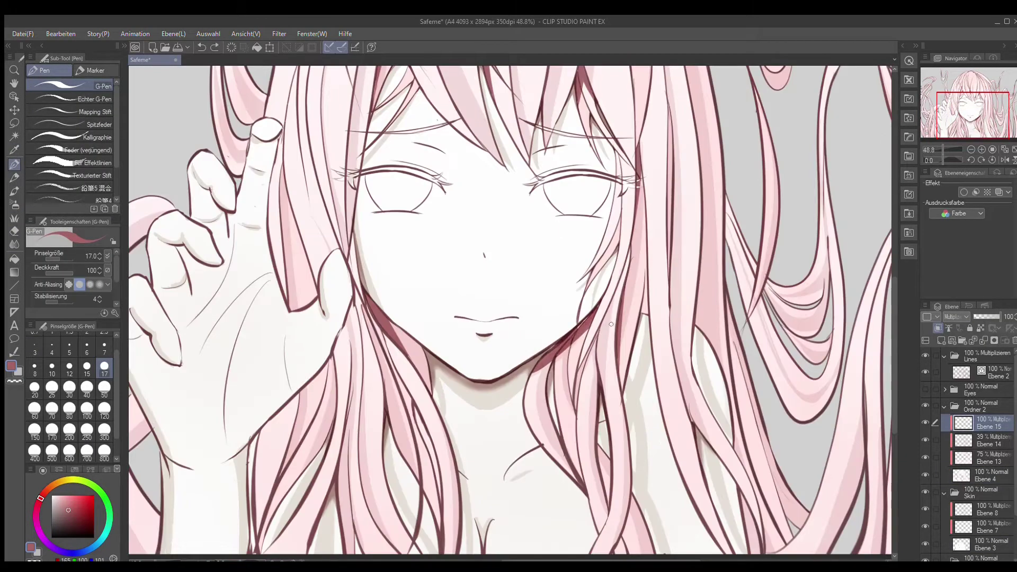
- Paint dark red shadows on the hair beneath the thumb-side jaw and on the thin fringe strands above the eye
{"action": "scroll", "coordinate": [600, 304], "scroll_direction": "down", "scroll_amount": 2}
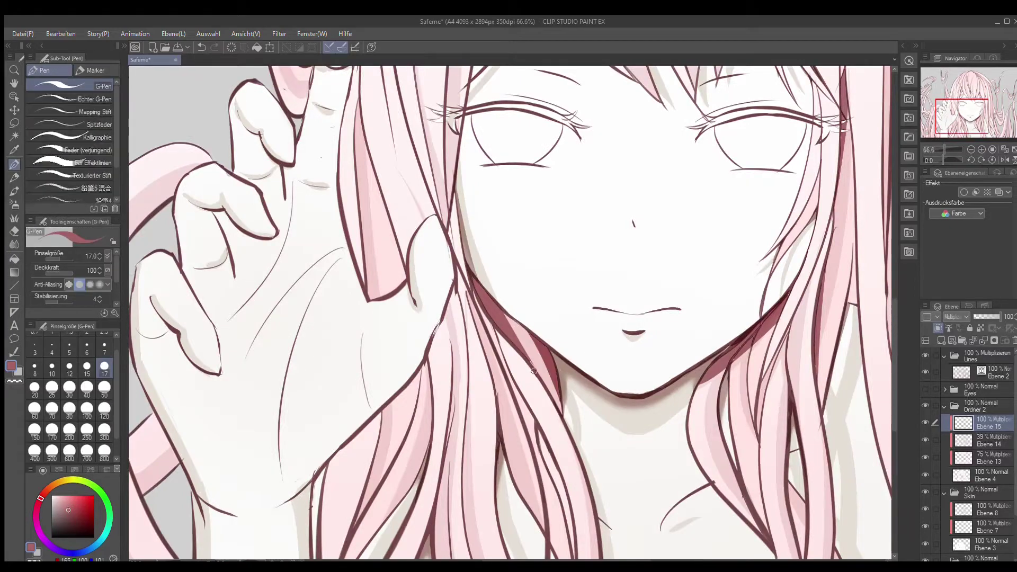
{"action": "scroll", "coordinate": [370, 238], "scroll_direction": "down", "scroll_amount": 2}
{"action": "scroll", "coordinate": [533, 207], "scroll_direction": "up", "scroll_amount": 3}
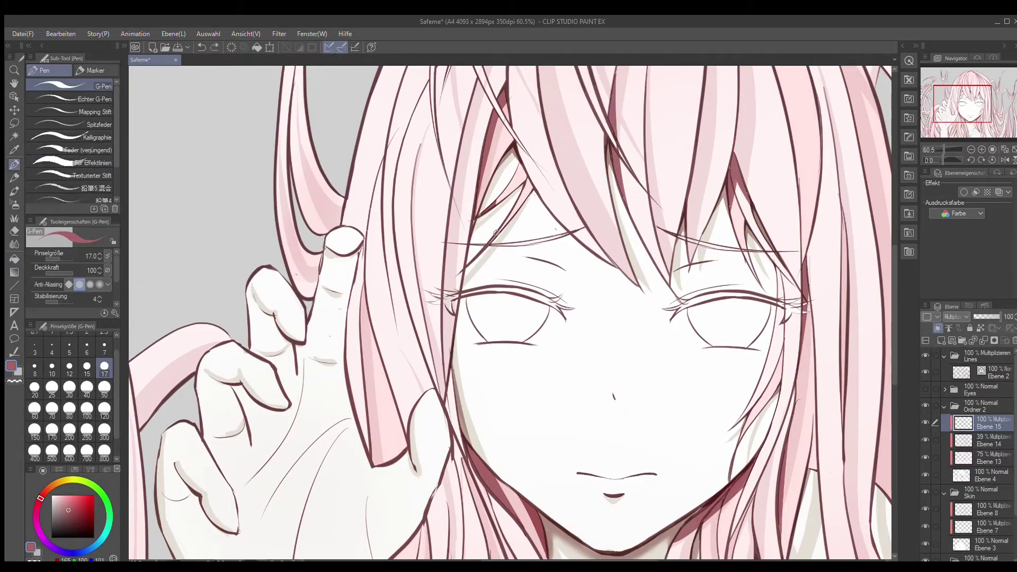
{"action": "left_click", "coordinate": [494, 235], "text": "ctrl+shift"}
{"action": "scroll", "coordinate": [494, 236], "scroll_direction": "down", "scroll_amount": 3}
{"action": "scroll", "coordinate": [609, 321], "scroll_direction": "up", "scroll_amount": 3}
{"action": "left_click", "coordinate": [157, 214], "text": "ctrl+shift"}
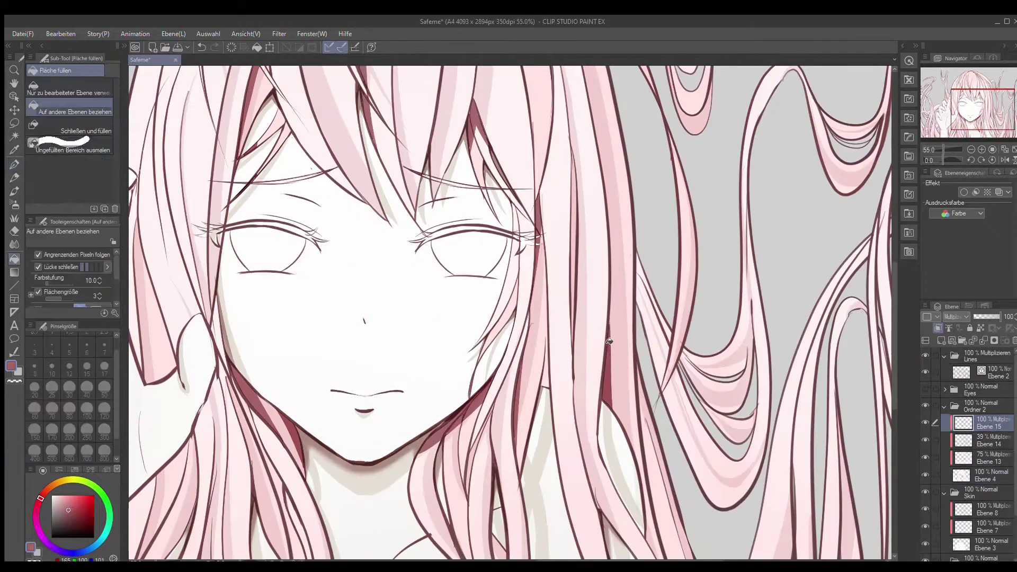
- Outline and fill dark red shadows between the long strands falling over the shoulder opposite the raised hand
{"action": "scroll", "coordinate": [731, 186], "scroll_direction": "down", "scroll_amount": 3}
{"action": "scroll", "coordinate": [621, 258], "scroll_direction": "up", "scroll_amount": 3}
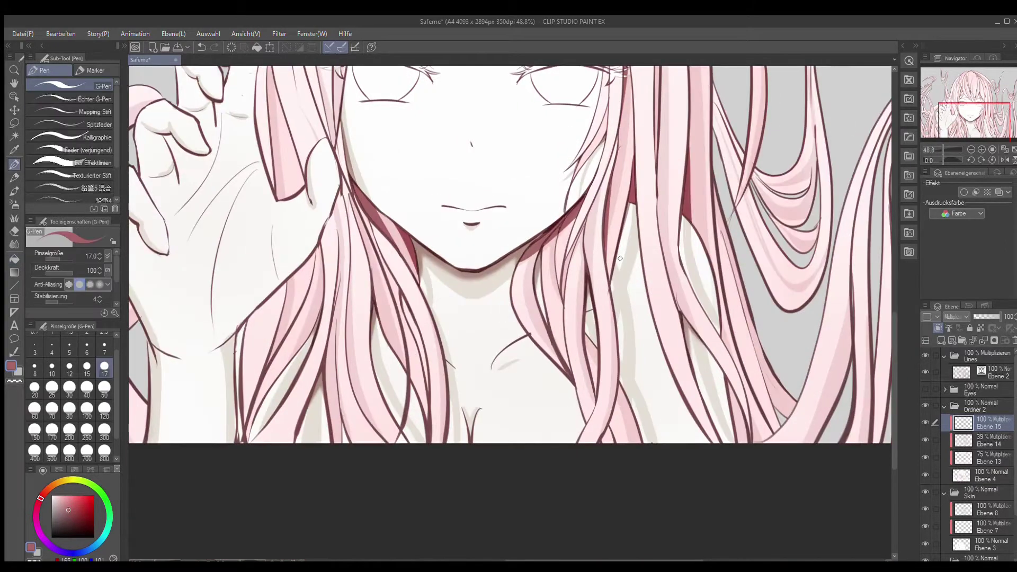
{"action": "left_click_drag", "start_coordinate": [721, 323], "coordinate": [736, 440]}
{"action": "left_click", "coordinate": [14, 149]}
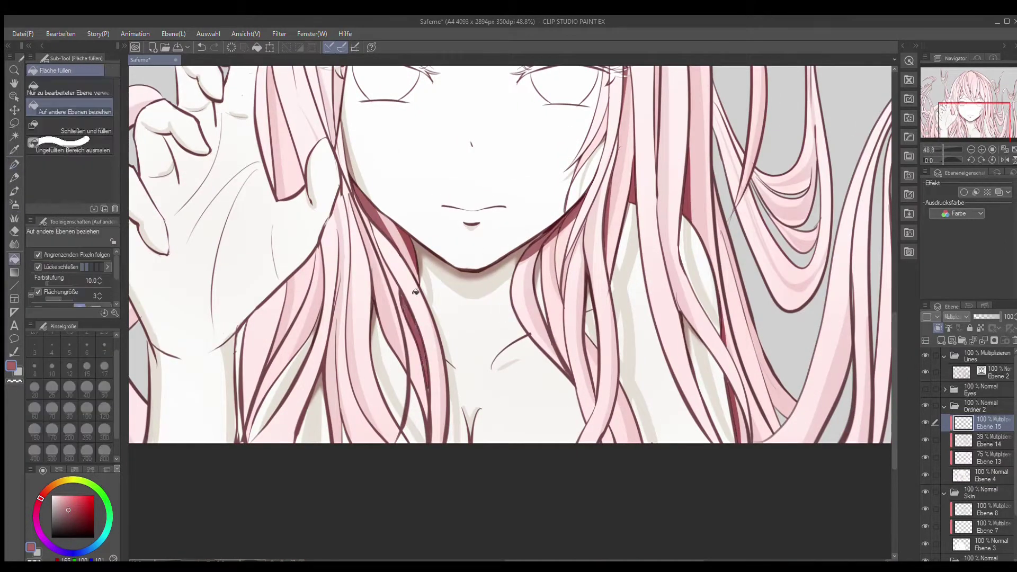
- Paint dark red shadows in the gaps of the strands hanging over the chest and beside the neck
{"action": "key", "text": "p"}
{"action": "scroll", "coordinate": [327, 346], "scroll_direction": "down", "scroll_amount": 3}
{"action": "scroll", "coordinate": [620, 385], "scroll_direction": "up", "scroll_amount": 3}
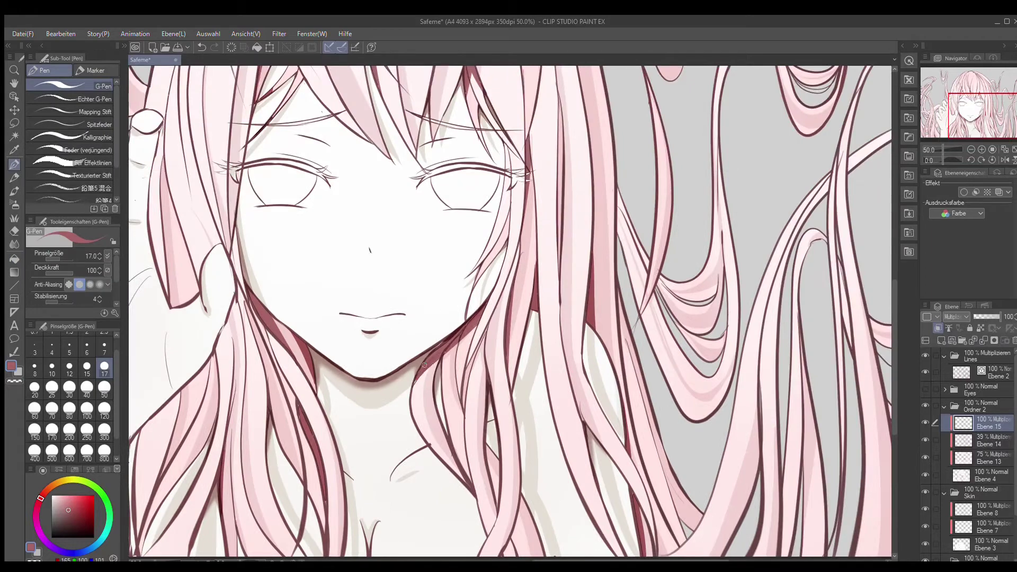
{"action": "scroll", "coordinate": [423, 365], "scroll_direction": "down", "scroll_amount": 3}
{"action": "scroll", "coordinate": [161, 327], "scroll_direction": "up", "scroll_amount": 6}
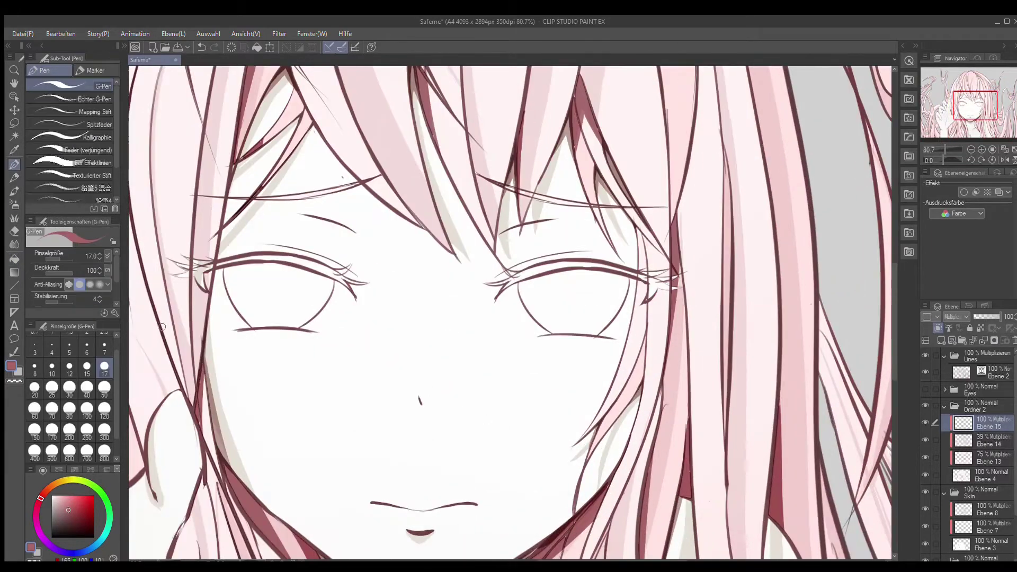
- Reduce the G-Pen size to 10 and shade the narrow strands beside the eye opposite the raised hand in dark red
{"action": "scroll", "coordinate": [693, 442], "scroll_direction": "up", "scroll_amount": 3}
{"action": "key", "text": "g"}
{"action": "key", "text": "p"}
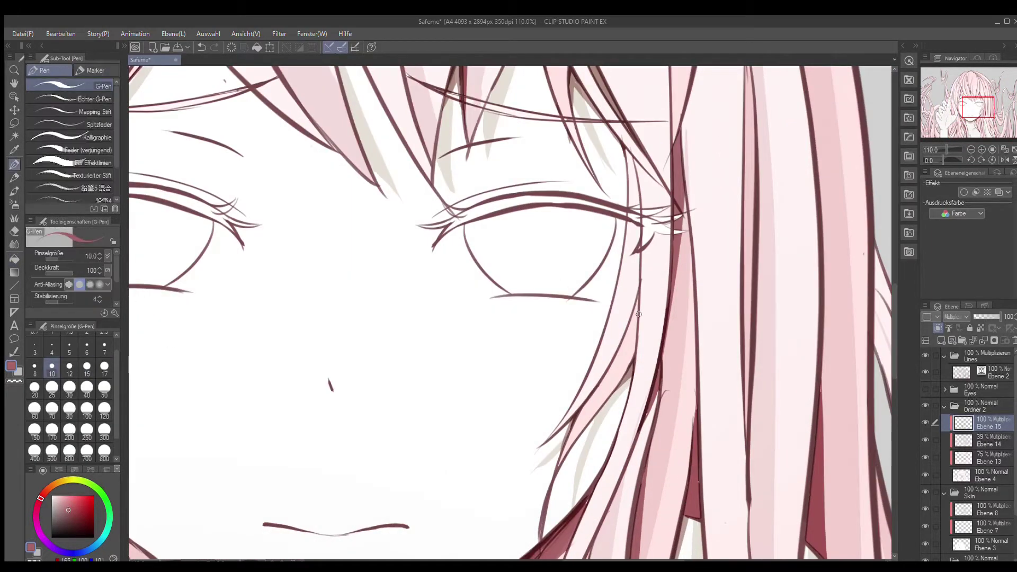
{"action": "key", "text": "g"}
{"action": "scroll", "coordinate": [639, 293], "scroll_direction": "down", "scroll_amount": 5}
{"action": "scroll", "coordinate": [428, 217], "scroll_direction": "up", "scroll_amount": 3}
{"action": "key", "text": "p"}
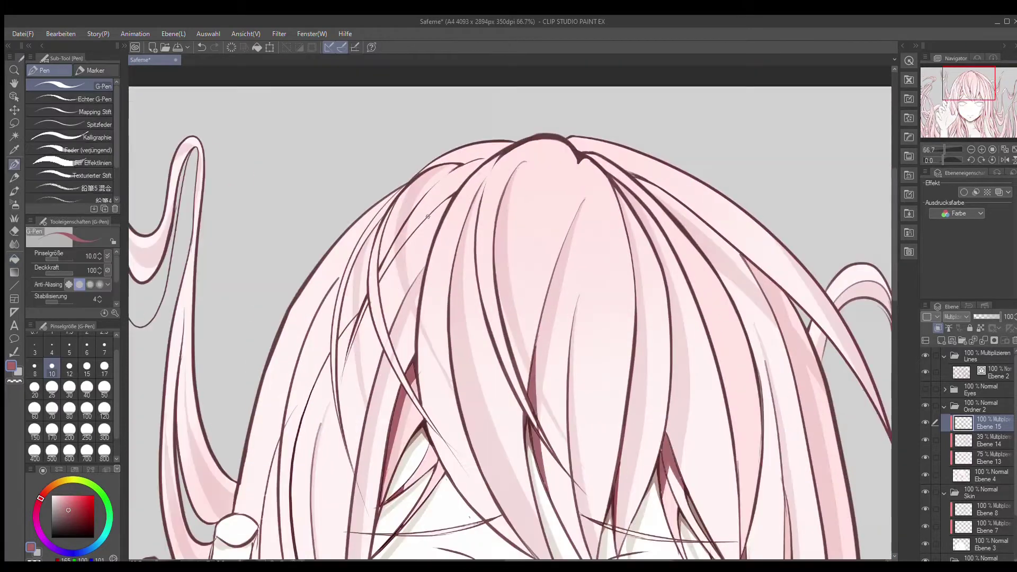
- Outline and fill small dark red shadows between the strands at the crown, cleaning their edges with the base hair colour
{"action": "key", "text": "g"}
{"action": "key", "text": "p"}
{"action": "left_click_drag", "start_coordinate": [635, 176], "coordinate": [680, 201]}
{"action": "key", "text": "g"}
{"action": "key", "text": "p"}
{"action": "scroll", "coordinate": [610, 179], "scroll_direction": "up", "scroll_amount": 4}
{"action": "key", "text": "g"}
{"action": "key", "text": "p"}
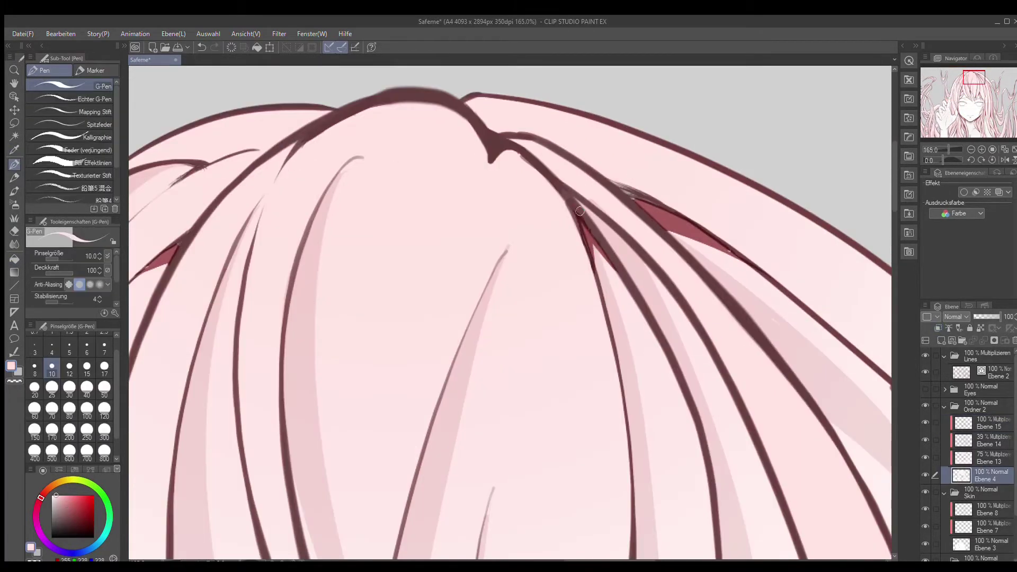
{"action": "key", "text": "g"}
{"action": "key", "text": "p"}
{"action": "scroll", "coordinate": [609, 202], "scroll_direction": "down", "scroll_amount": 4}
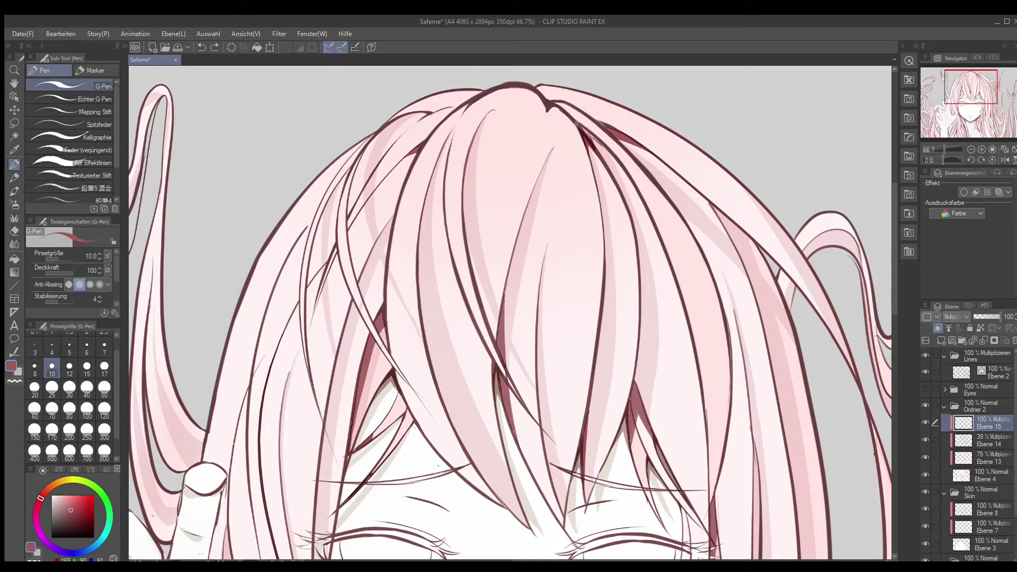
- Extend the dark red shadow at the hair parting and sample the base hair colour on Ebene 4 beside it
{"action": "key", "text": "g"}
{"action": "key", "text": "p"}
{"action": "scroll", "coordinate": [576, 123], "scroll_direction": "up", "scroll_amount": 5}
{"action": "left_click", "coordinate": [482, 181], "text": "ctrl+shift"}
{"action": "left_click", "coordinate": [482, 181], "text": "alt"}
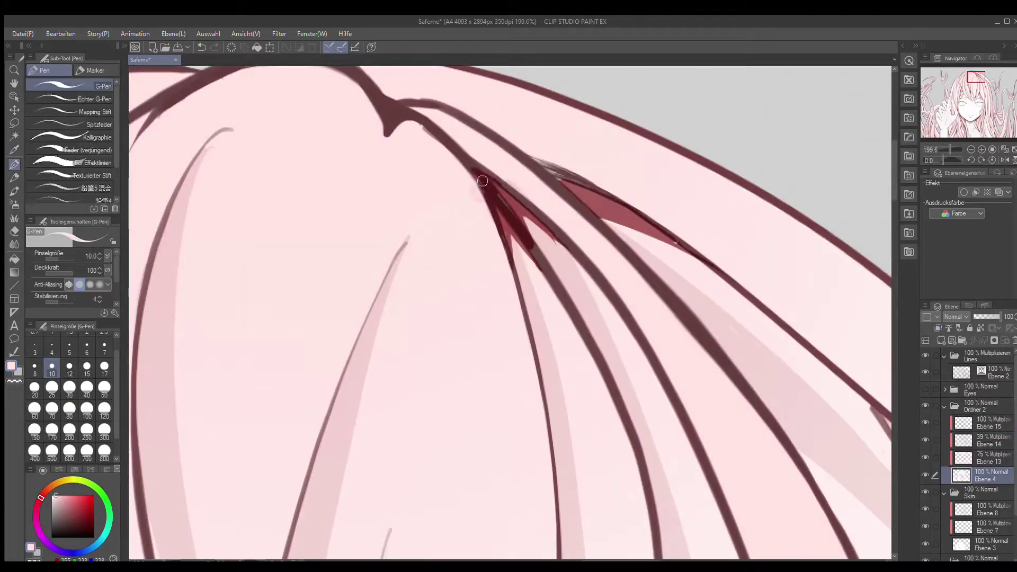
- Return to Ebene 15, sample the dark red, and fill shadows between the strands below the chin
{"action": "scroll", "coordinate": [474, 168], "scroll_direction": "down", "scroll_amount": 5}
{"action": "scroll", "coordinate": [618, 462], "scroll_direction": "up", "scroll_amount": 3}
{"action": "left_click", "coordinate": [614, 461], "text": "ctrl+shift"}
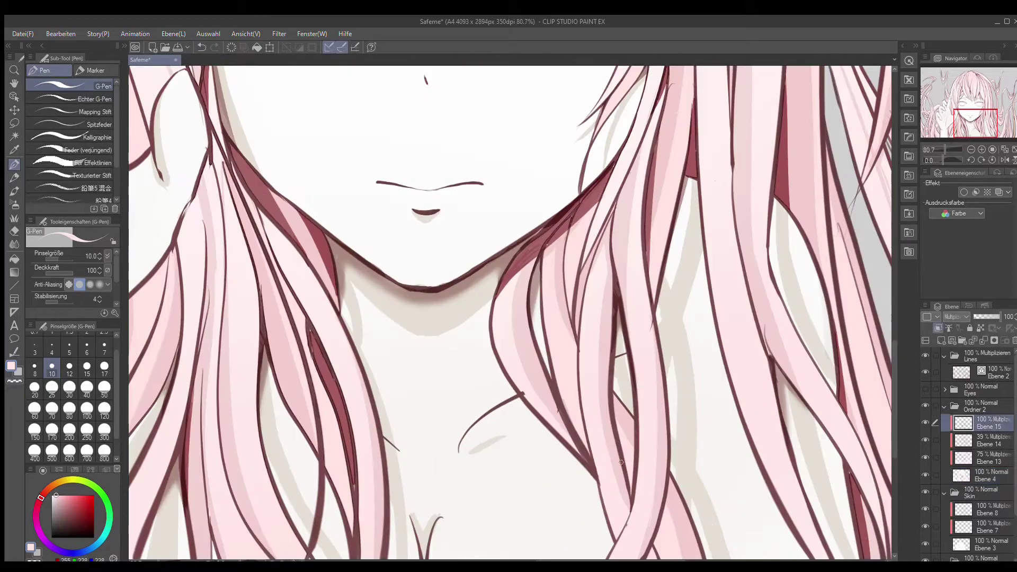
{"action": "left_click", "coordinate": [614, 461], "text": "alt"}
{"action": "key", "text": "g"}
{"action": "scroll", "coordinate": [546, 392], "scroll_direction": "down", "scroll_amount": 4}
{"action": "scroll", "coordinate": [427, 307], "scroll_direction": "up", "scroll_amount": 5}
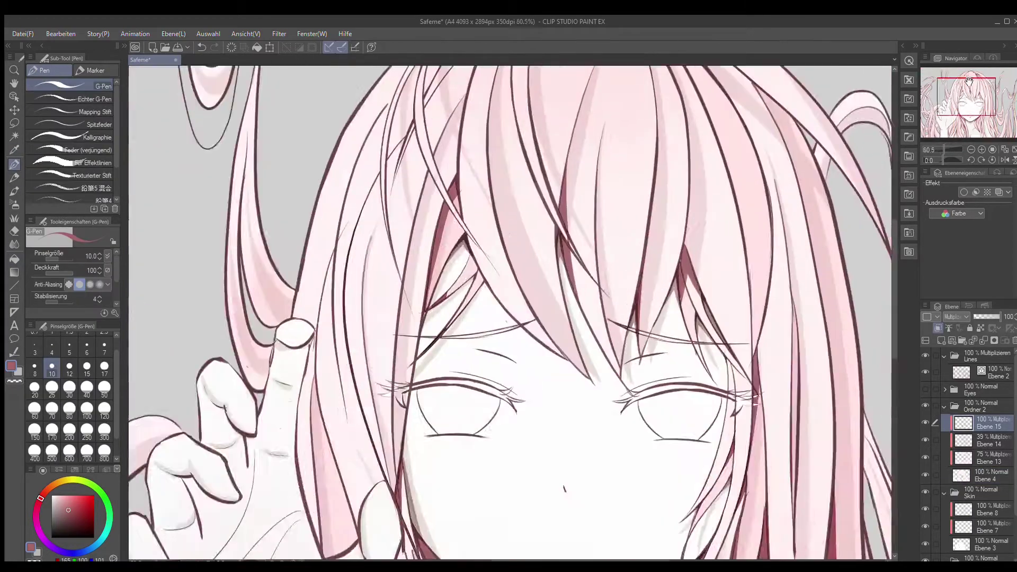
- Paint and fill dark red shadows between the long strands framing the face opposite the raised hand
{"action": "key", "text": "p"}
{"action": "scroll", "coordinate": [427, 306], "scroll_direction": "down", "scroll_amount": 5}
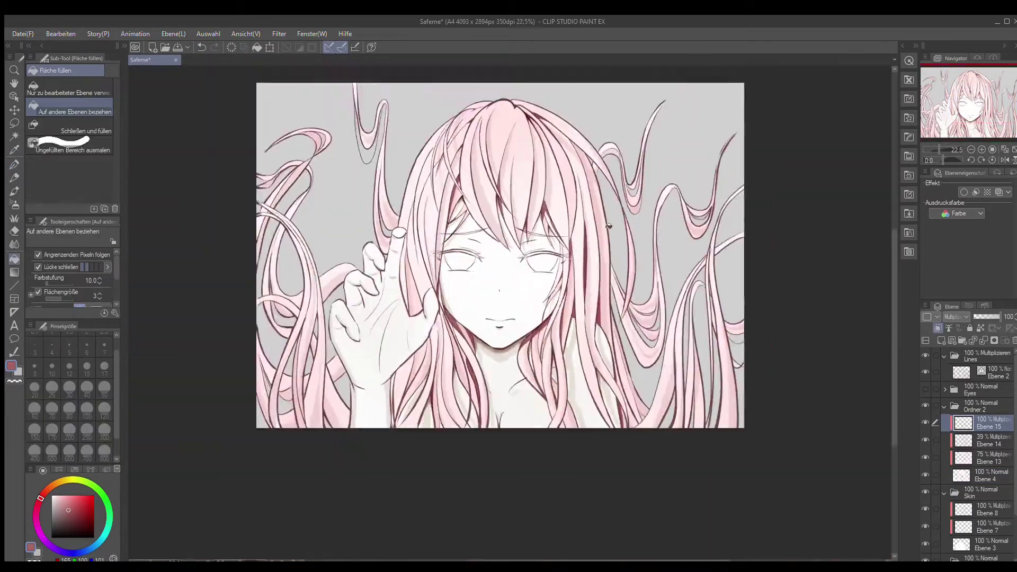
{"action": "scroll", "coordinate": [417, 268], "scroll_direction": "up", "scroll_amount": 3}
{"action": "scroll", "coordinate": [407, 356], "scroll_direction": "down", "scroll_amount": 4}
{"action": "scroll", "coordinate": [407, 356], "scroll_direction": "up", "scroll_amount": 3}
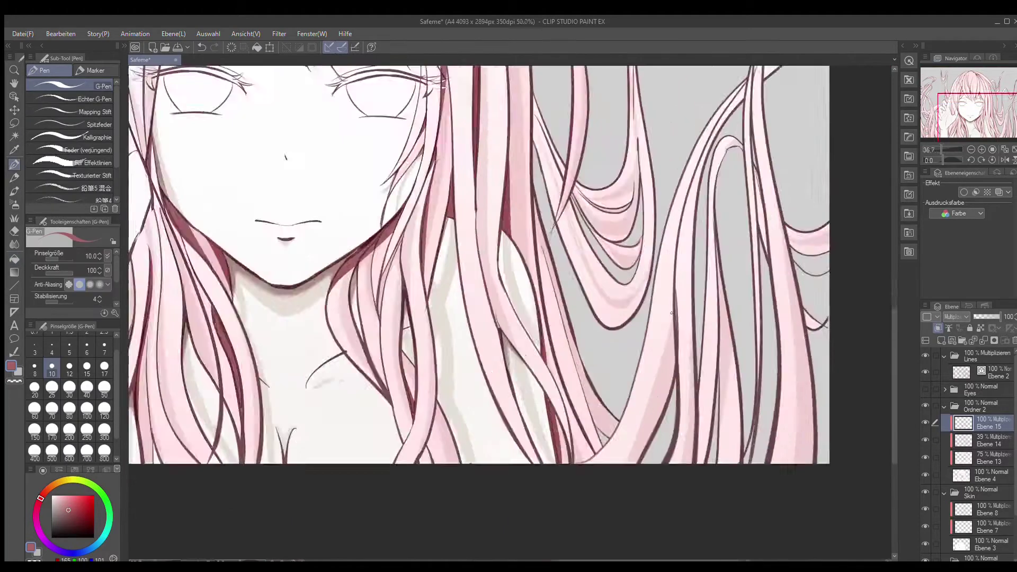
- Outline and fill dark red shadows between the strands behind the raised index finger and thumb
{"action": "scroll", "coordinate": [368, 232], "scroll_direction": "down", "scroll_amount": 4}
{"action": "scroll", "coordinate": [367, 232], "scroll_direction": "up", "scroll_amount": 4}
{"action": "key", "text": "g"}
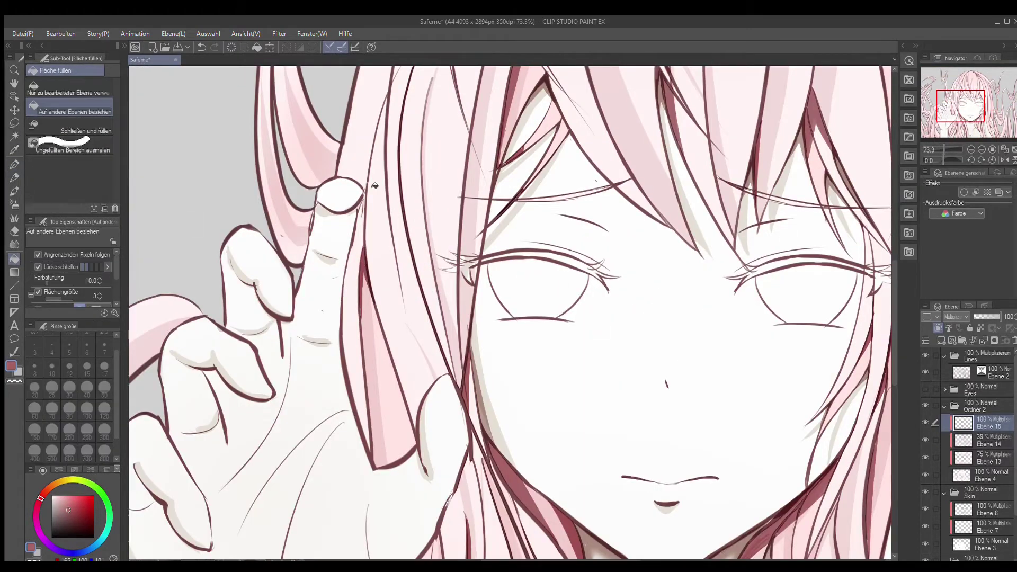
{"action": "scroll", "coordinate": [367, 232], "scroll_direction": "down", "scroll_amount": 4}
{"action": "key", "text": "p"}
{"action": "scroll", "coordinate": [470, 108], "scroll_direction": "up", "scroll_amount": 4}
{"action": "key", "text": "g"}
{"action": "scroll", "coordinate": [470, 108], "scroll_direction": "down", "scroll_amount": 4}
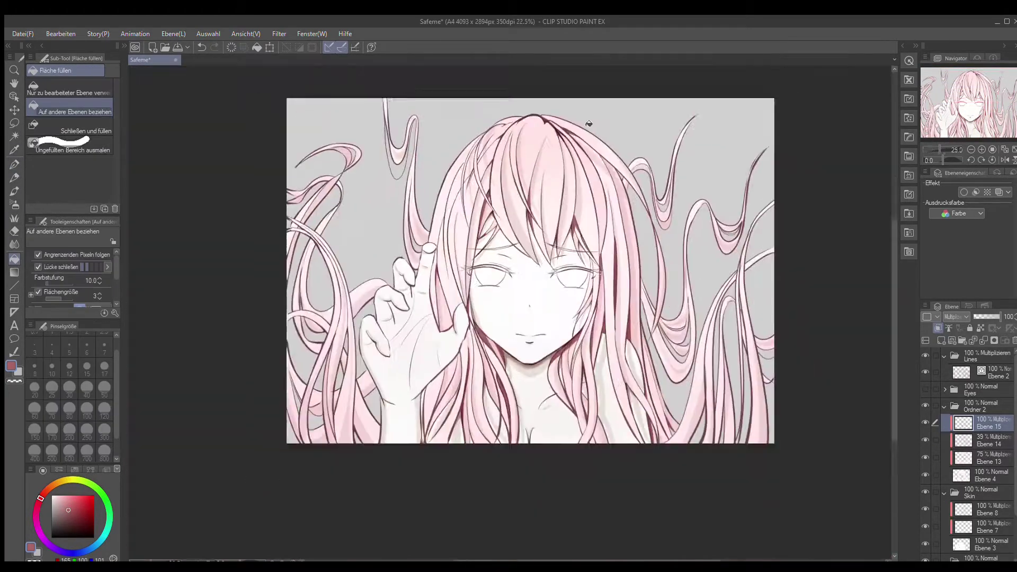
- Outline and fill the remaining dark red shadow gaps between the hair strands beside the raised hand on Ebene 15
{"action": "scroll", "coordinate": [716, 307], "scroll_direction": "up", "scroll_amount": 4}
{"action": "scroll", "coordinate": [715, 308], "scroll_direction": "down", "scroll_amount": 2}
{"action": "key", "text": "p"}
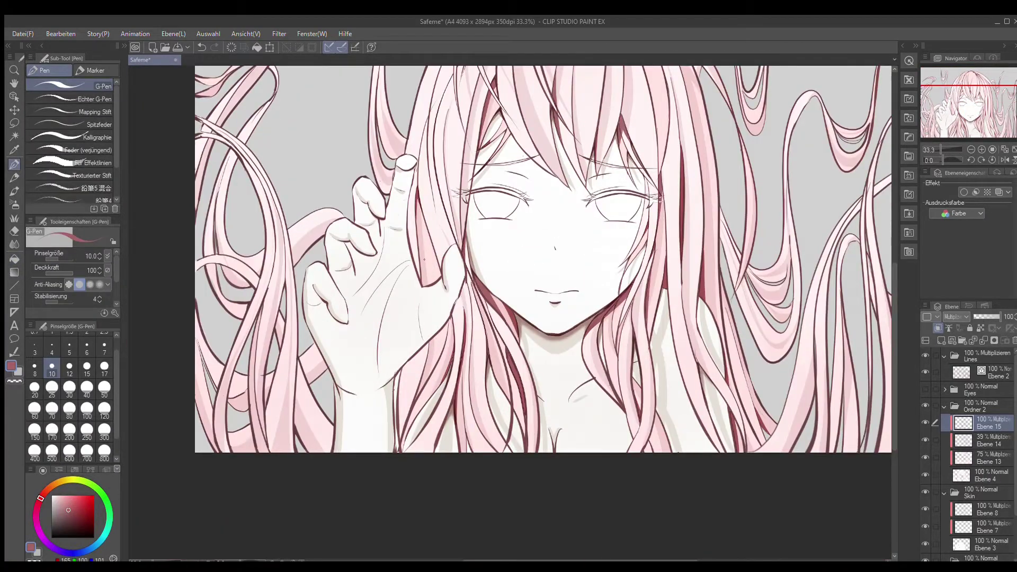
{"action": "scroll", "coordinate": [424, 260], "scroll_direction": "up", "scroll_amount": 2}
{"action": "key", "text": "g"}
{"action": "key", "text": "p"}
{"action": "scroll", "coordinate": [423, 260], "scroll_direction": "down", "scroll_amount": 4}
{"action": "scroll", "coordinate": [423, 260], "scroll_direction": "up", "scroll_amount": 1}
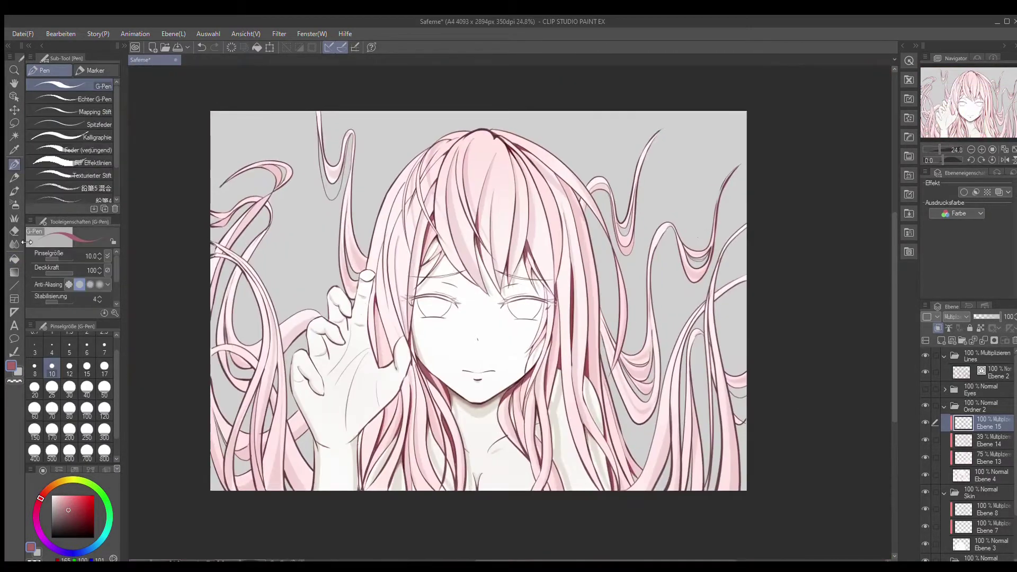
- Shade the crown and the lower strands and curls softly in dark red with the soft airbrush at size 300 on Ebene 15
{"action": "key", "text": "b"}
{"action": "left_click_drag", "start_coordinate": [466, 191], "coordinate": [477, 122]}
{"action": "left_click_drag", "start_coordinate": [688, 487], "coordinate": [684, 429]}
{"action": "left_click_drag", "start_coordinate": [635, 339], "coordinate": [779, 419]}
{"action": "left_click_drag", "start_coordinate": [625, 212], "coordinate": [641, 413]}
{"action": "left_click_drag", "start_coordinate": [222, 488], "coordinate": [307, 413]}
{"action": "left_click_drag", "start_coordinate": [371, 487], "coordinate": [625, 466]}
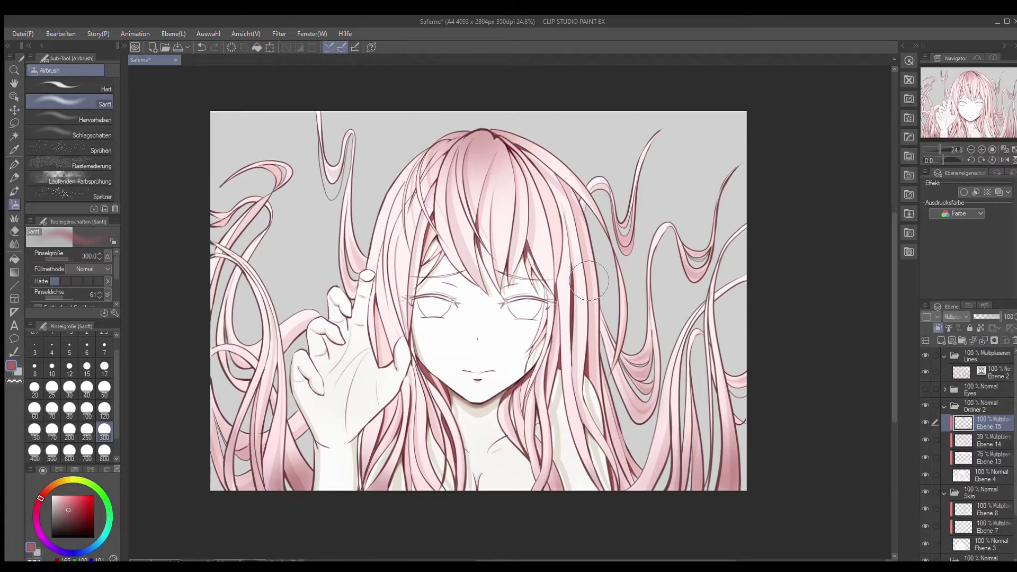
{"action": "left_click_drag", "start_coordinate": [590, 281], "coordinate": [439, 450]}
{"action": "left_click_drag", "start_coordinate": [519, 371], "coordinate": [535, 445]}
{"action": "left_click_drag", "start_coordinate": [355, 211], "coordinate": [244, 371]}
{"action": "left_click_drag", "start_coordinate": [333, 138], "coordinate": [276, 180]}
{"action": "left_click_drag", "start_coordinate": [635, 349], "coordinate": [597, 429]}
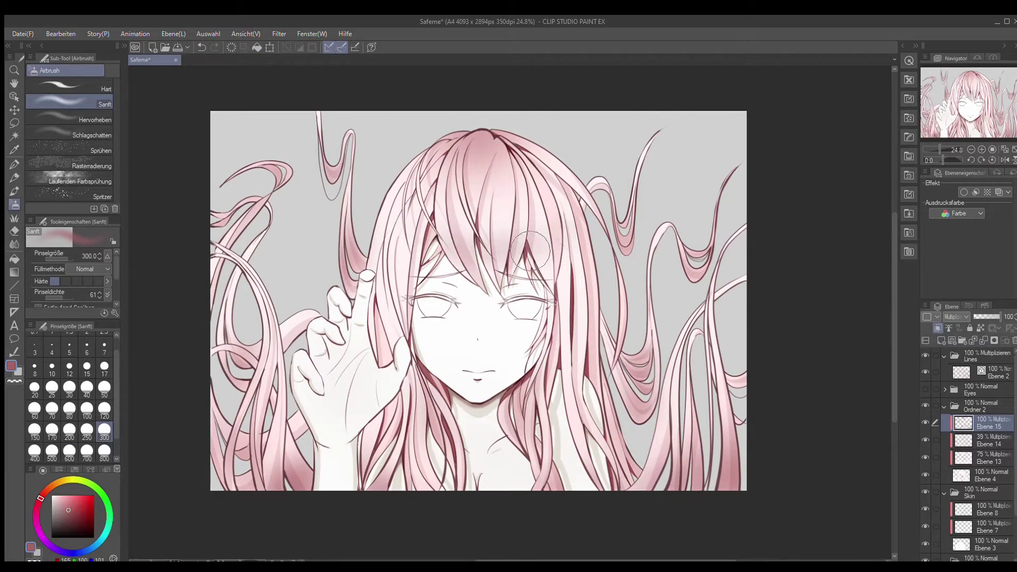
- Lower Ebene 15 to 80 % opacity, add a clipped colour-dodge layer above it, and choose a warm near-white
{"action": "scroll", "coordinate": [967, 101], "scroll_direction": "up", "scroll_amount": 2}
{"action": "left_click_drag", "start_coordinate": [975, 101], "coordinate": [960, 91]}
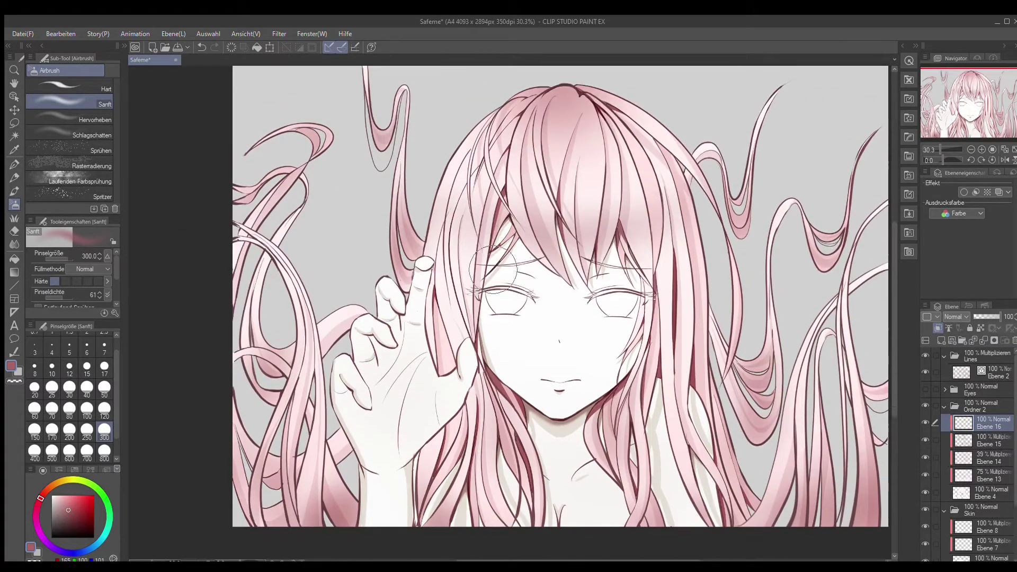
{"action": "left_click", "coordinate": [941, 341]}
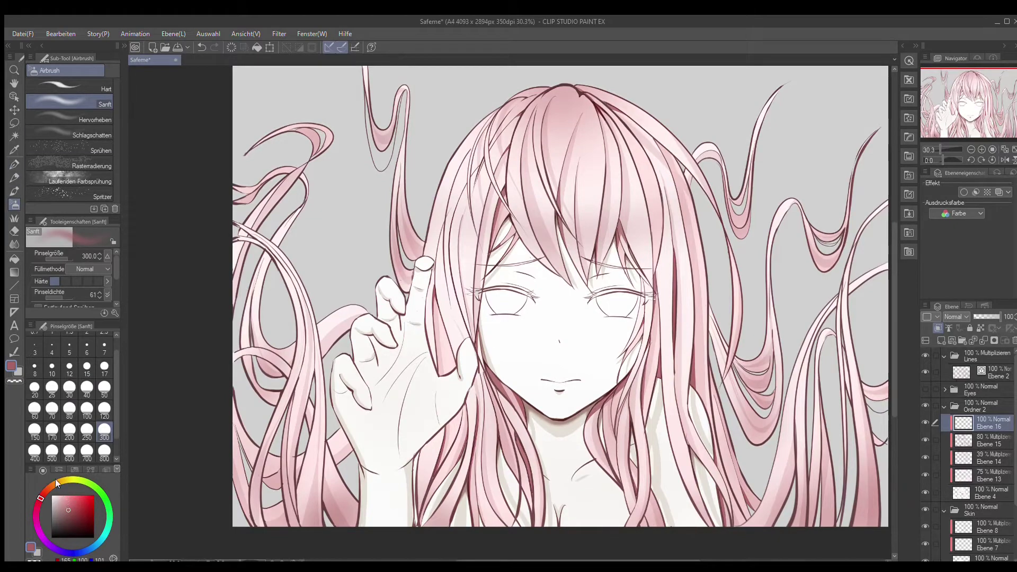
{"action": "left_click", "coordinate": [49, 488]}
{"action": "left_click", "coordinate": [63, 495]}
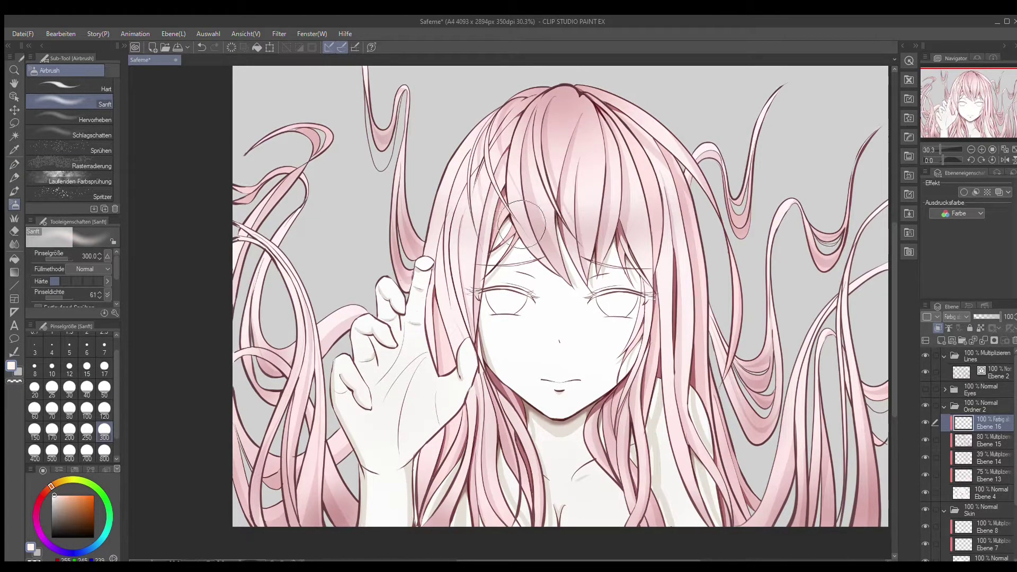
- Reduce the soft airbrush to size 120 and brush light highlights over the hair strands on Ebene 16
{"action": "scroll", "coordinate": [404, 193], "scroll_direction": "up", "scroll_amount": 3}
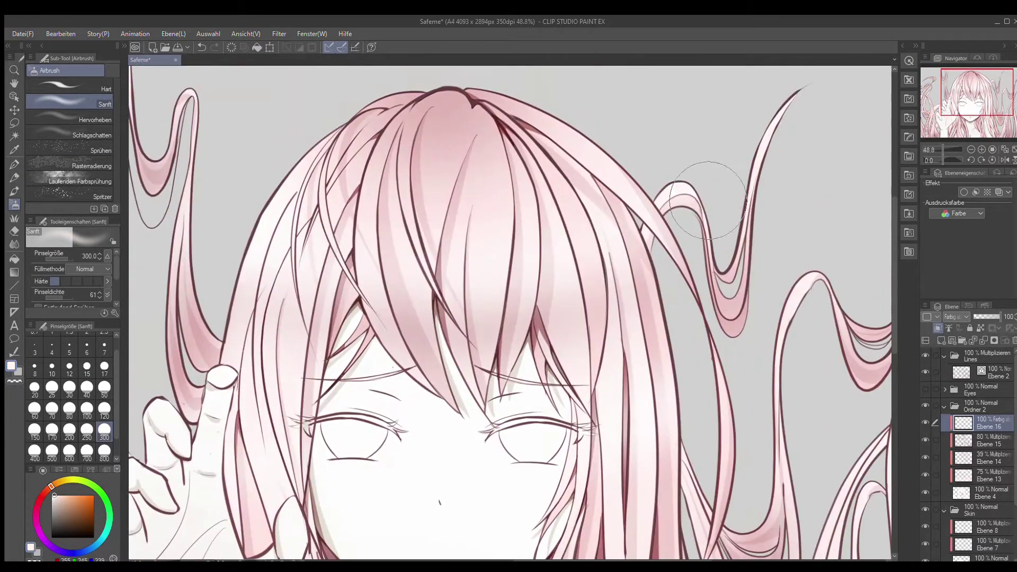
{"action": "key", "text": "bracketleft"}
{"action": "key", "text": "bracketleft"}
{"action": "key", "text": "bracketleft"}
{"action": "key", "text": "bracketleft"}
{"action": "key", "text": "bracketleft"}
{"action": "mouse_move", "coordinate": [990, 92]}
{"action": "left_mouse_down"}
{"action": "mouse_move", "coordinate": [939, 99]}
{"action": "mouse_move", "coordinate": [962, 125]}
{"action": "mouse_move", "coordinate": [988, 91]}
{"action": "left_mouse_up"}
{"action": "scroll", "coordinate": [972, 94], "scroll_direction": "down", "scroll_amount": 2}
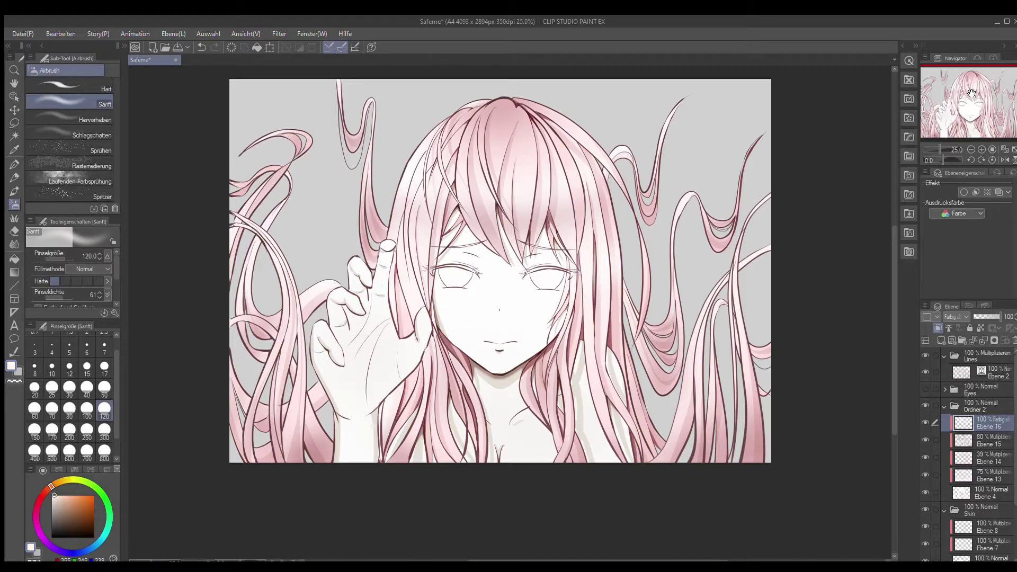
- On Ebene 8 in the Skin folder, airbrush soft shading over the shoulder and chest at size 300
{"action": "scroll", "coordinate": [971, 93], "scroll_direction": "up", "scroll_amount": 2}
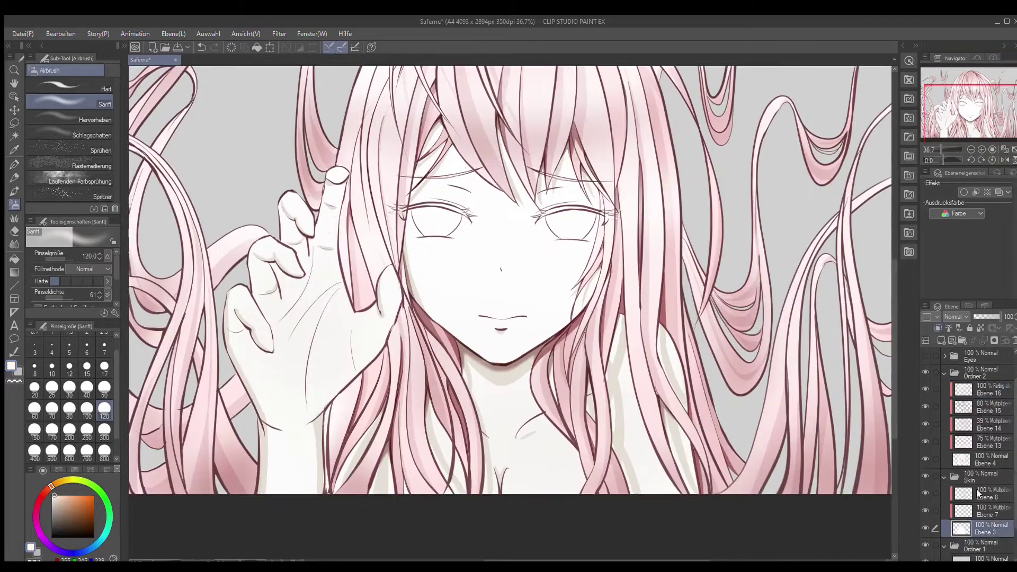
{"action": "left_click", "coordinate": [985, 493]}
{"action": "key", "text": "bracketright"}
{"action": "key", "text": "bracketright"}
{"action": "key", "text": "bracketright"}
{"action": "key", "text": "bracketright"}
{"action": "key", "text": "bracketright"}
{"action": "left_click_drag", "start_coordinate": [684, 435], "coordinate": [599, 492]}
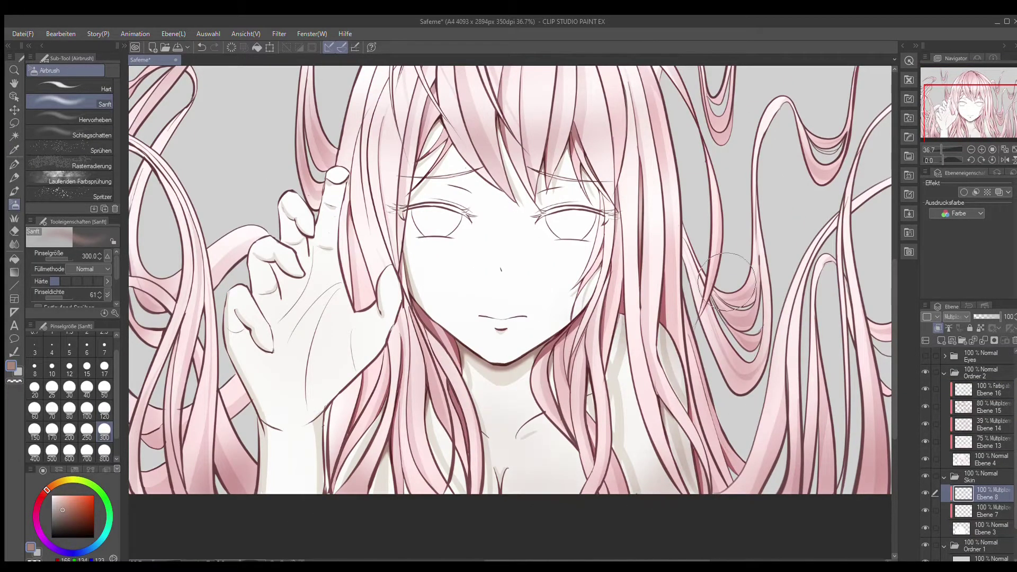
- Airbrush muted red shading over the palm and shoulder with brush density 35, and lower Ebene 8 to 71 % opacity
{"action": "scroll", "coordinate": [393, 317], "scroll_direction": "down", "scroll_amount": 1}
{"action": "left_click", "coordinate": [67, 508]}
{"action": "left_click", "coordinate": [68, 510]}
{"action": "left_click", "coordinate": [60, 298]}
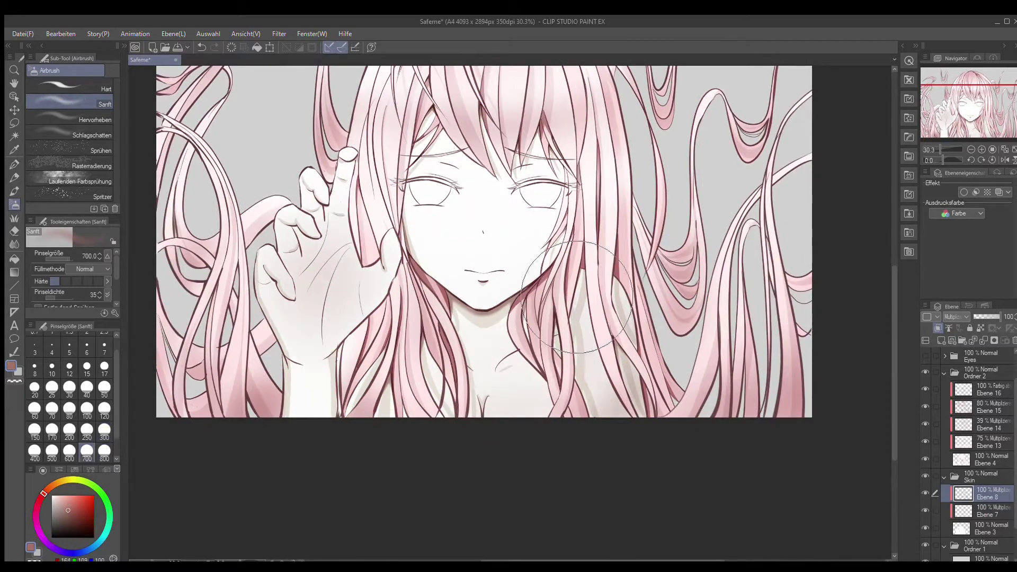
{"action": "scroll", "coordinate": [562, 194], "scroll_direction": "up", "scroll_amount": 2}
{"action": "scroll", "coordinate": [457, 390], "scroll_direction": "down", "scroll_amount": 2}
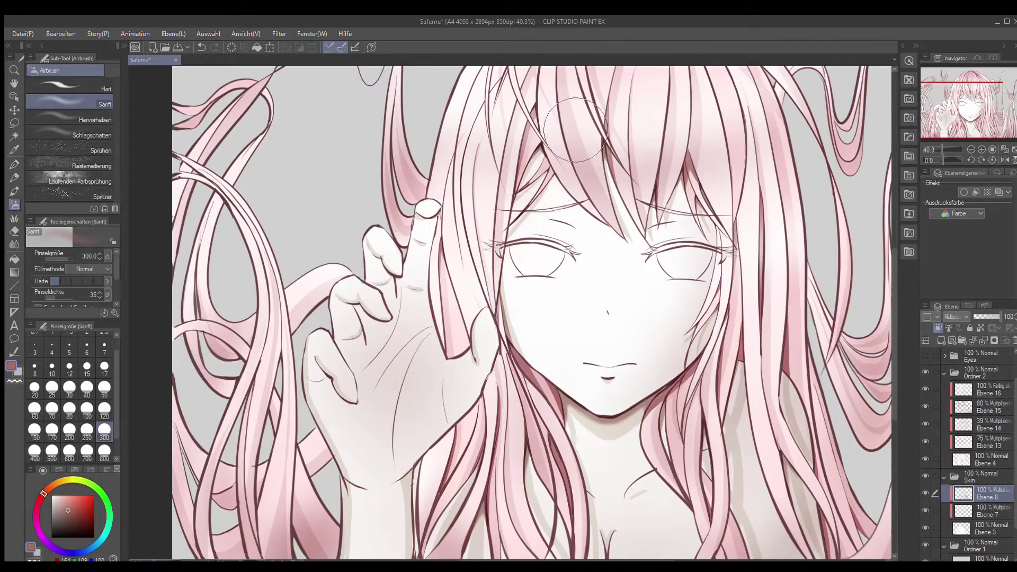
{"action": "scroll", "coordinate": [774, 216], "scroll_direction": "down", "scroll_amount": 1}
{"action": "scroll", "coordinate": [730, 433], "scroll_direction": "down", "scroll_amount": 1}
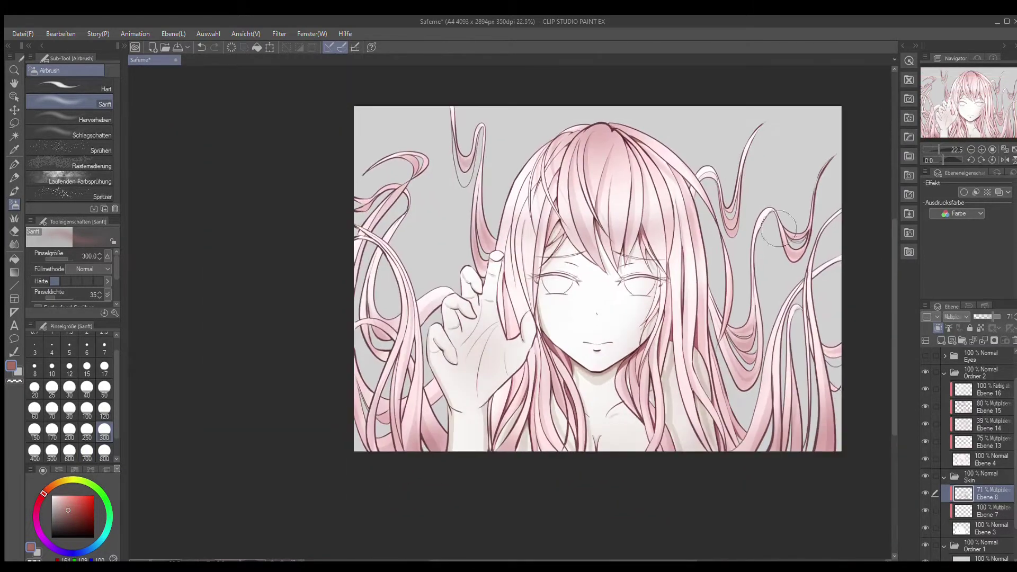
- Airbrush a small soft shadow beside the nose at size 50 on Ebene 8
{"action": "scroll", "coordinate": [593, 347], "scroll_direction": "up", "scroll_amount": 4}
{"action": "key", "text": "p"}
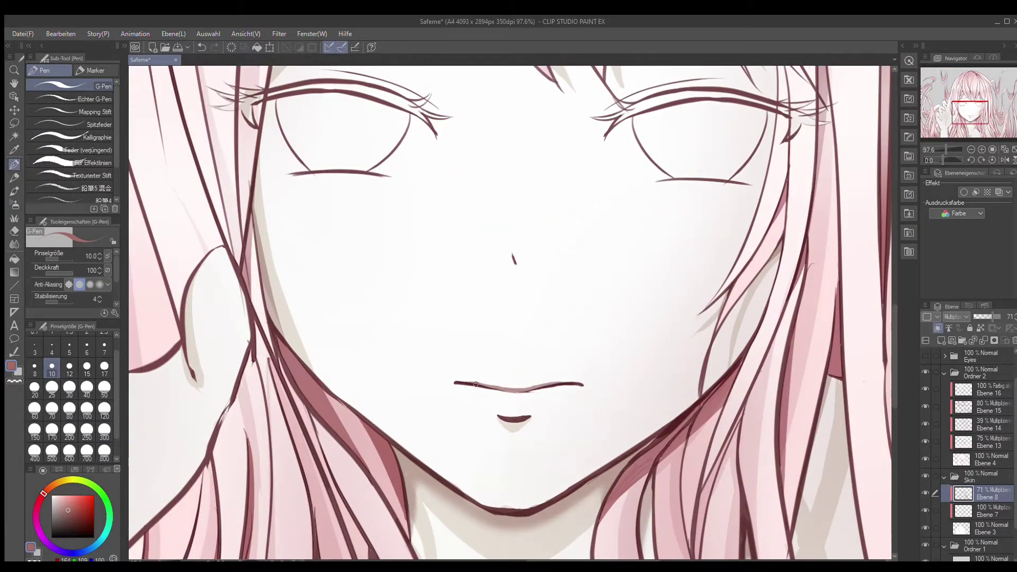
{"action": "scroll", "coordinate": [475, 383], "scroll_direction": "down", "scroll_amount": 4}
{"action": "scroll", "coordinate": [525, 271], "scroll_direction": "up", "scroll_amount": 3}
{"action": "key", "text": "b"}
{"action": "scroll", "coordinate": [550, 261], "scroll_direction": "down", "scroll_amount": 4}
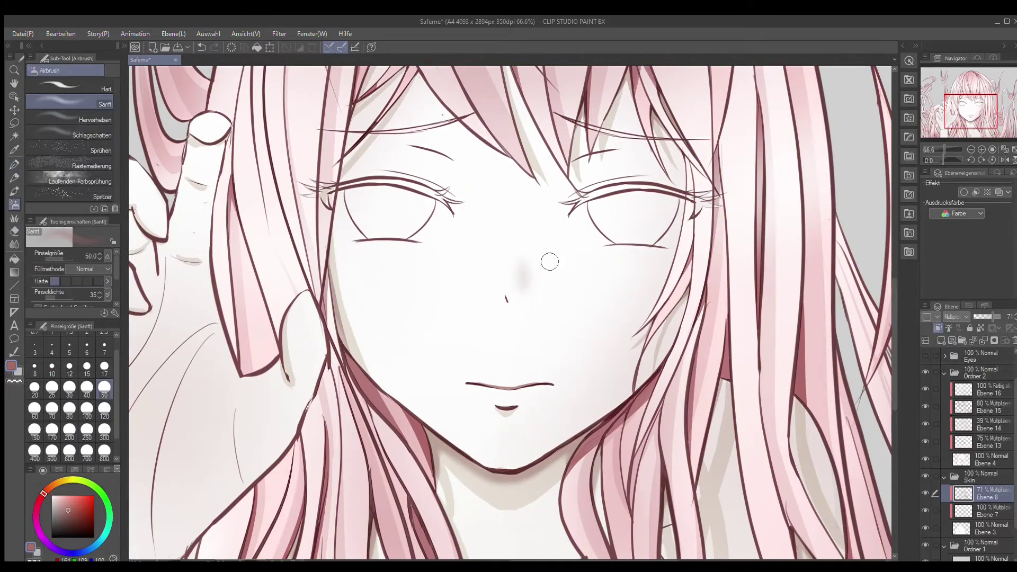
{"action": "scroll", "coordinate": [653, 336], "scroll_direction": "up", "scroll_amount": 1}
- Lower Ebene 8 to 59 % opacity and airbrush soft shading along the lips at size 30
{"action": "key", "text": "bracketleft"}
{"action": "key", "text": "bracketleft"}
{"action": "scroll", "coordinate": [583, 313], "scroll_direction": "up", "scroll_amount": 4}
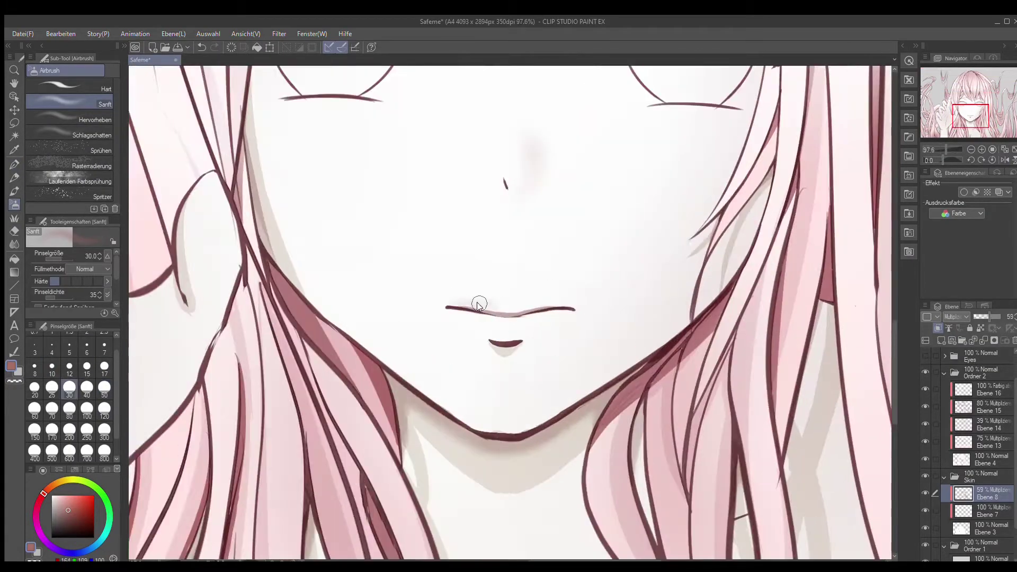
{"action": "scroll", "coordinate": [548, 308], "scroll_direction": "down", "scroll_amount": 4}
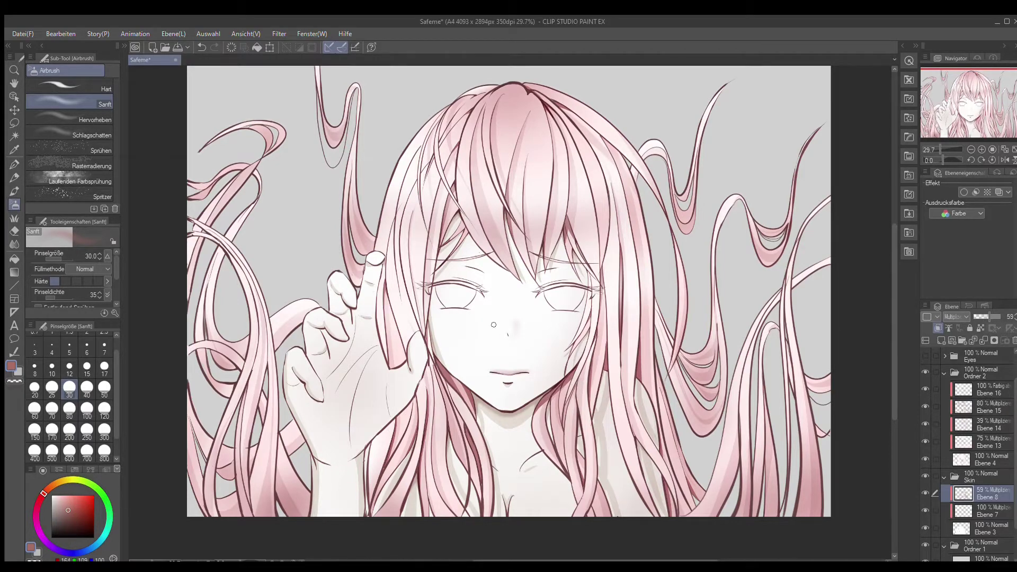
- Create a folder with two layers above the Eyes folder and fill both irises with dusky red on Ebene 17
{"action": "scroll", "coordinate": [493, 324], "scroll_direction": "up", "scroll_amount": 1}
{"action": "scroll", "coordinate": [967, 378], "scroll_direction": "up", "scroll_amount": 3}
{"action": "left_click", "coordinate": [985, 424]}
{"action": "scroll", "coordinate": [678, 274], "scroll_direction": "up", "scroll_amount": 3}
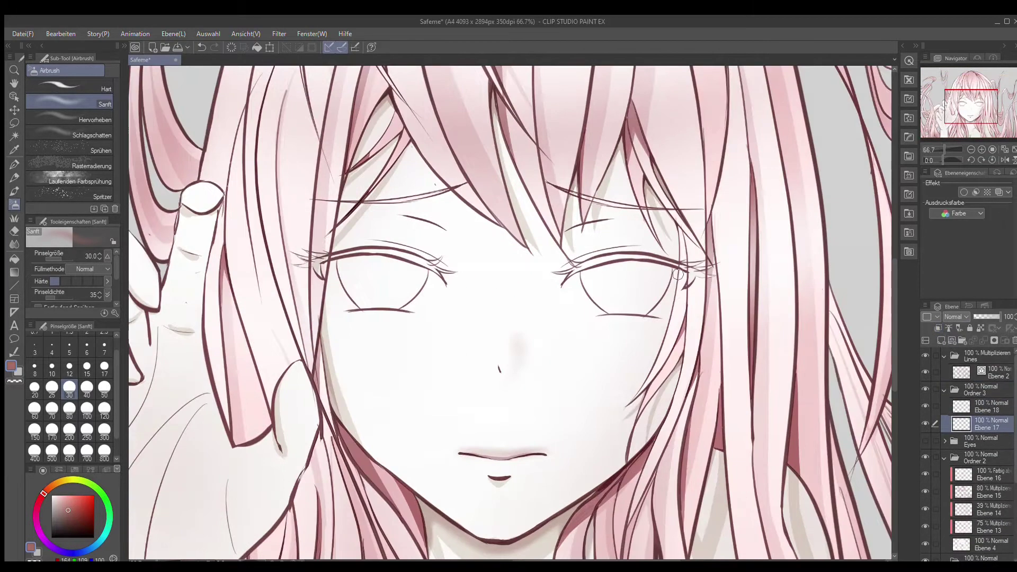
{"action": "left_click", "coordinate": [14, 258]}
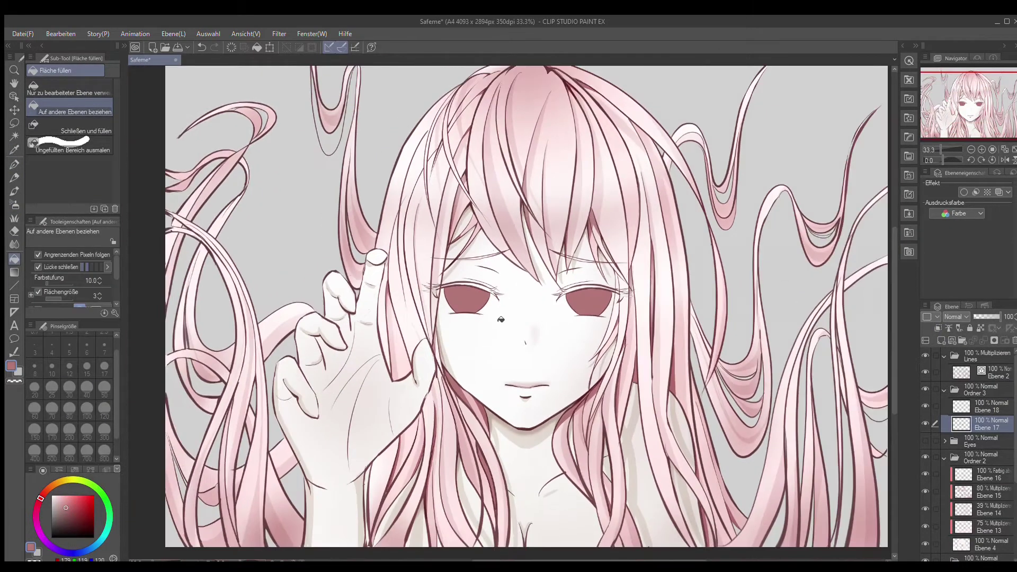
- Move Ebene 18 below the iris layer and paint the whites of both eyes on it with a size 50 G-Pen
{"action": "scroll", "coordinate": [563, 286], "scroll_direction": "up", "scroll_amount": 4}
{"action": "left_click", "coordinate": [986, 406]}
{"action": "left_click", "coordinate": [14, 164]}
{"action": "left_click", "coordinate": [54, 494]}
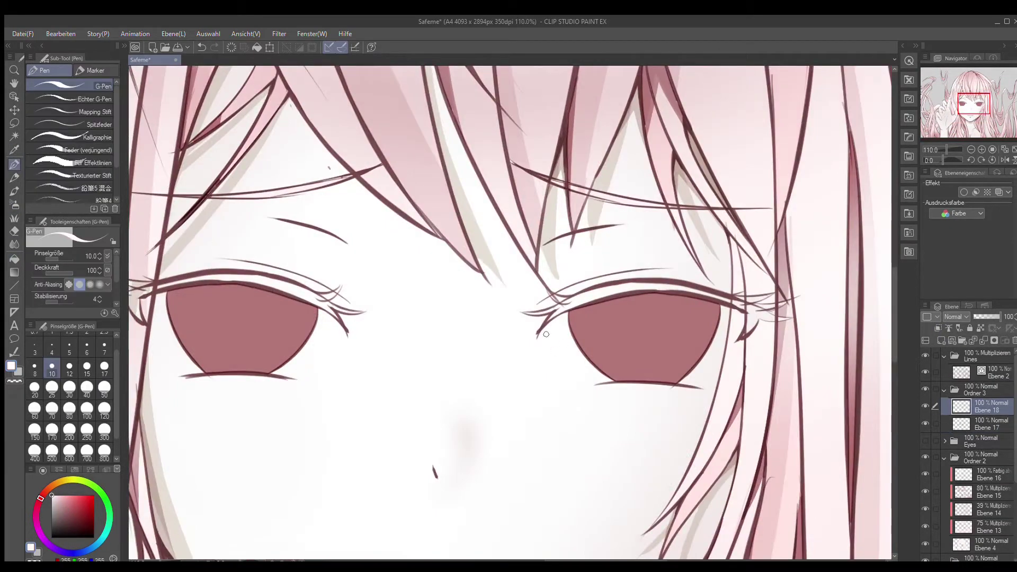
{"action": "key", "text": "ctrl+z"}
{"action": "left_click", "coordinate": [104, 388]}
{"action": "key", "text": "ctrl+z"}
{"action": "scroll", "coordinate": [342, 255], "scroll_direction": "up", "scroll_amount": 2}
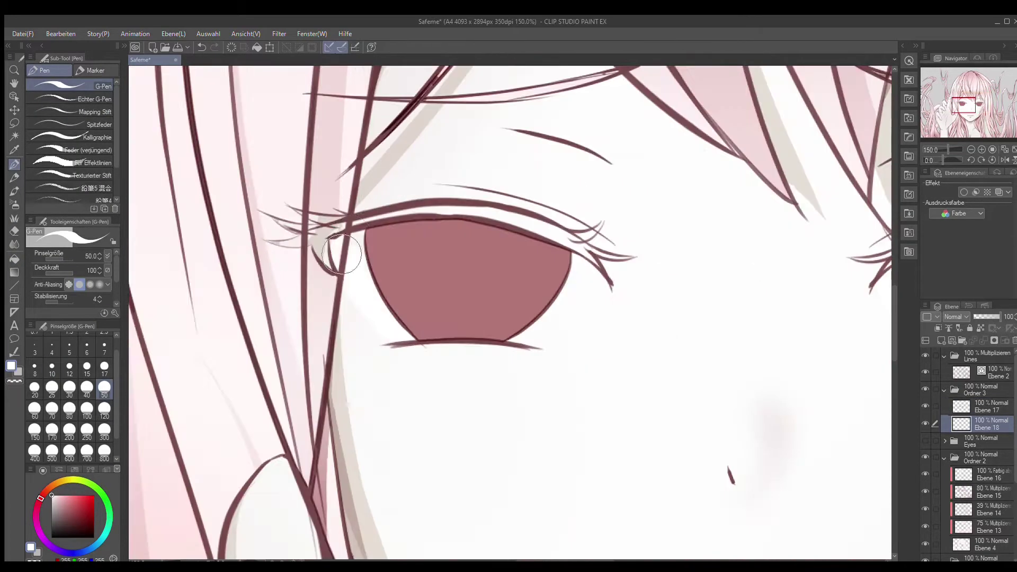
{"action": "key", "text": "ctrl+0"}
{"action": "key", "text": "ctrl+alt+0"}
- Add a clipped Multiply layer above the irises, sample the dusky red, and paint curved shadows across the upper irises
{"action": "left_click", "coordinate": [941, 340]}
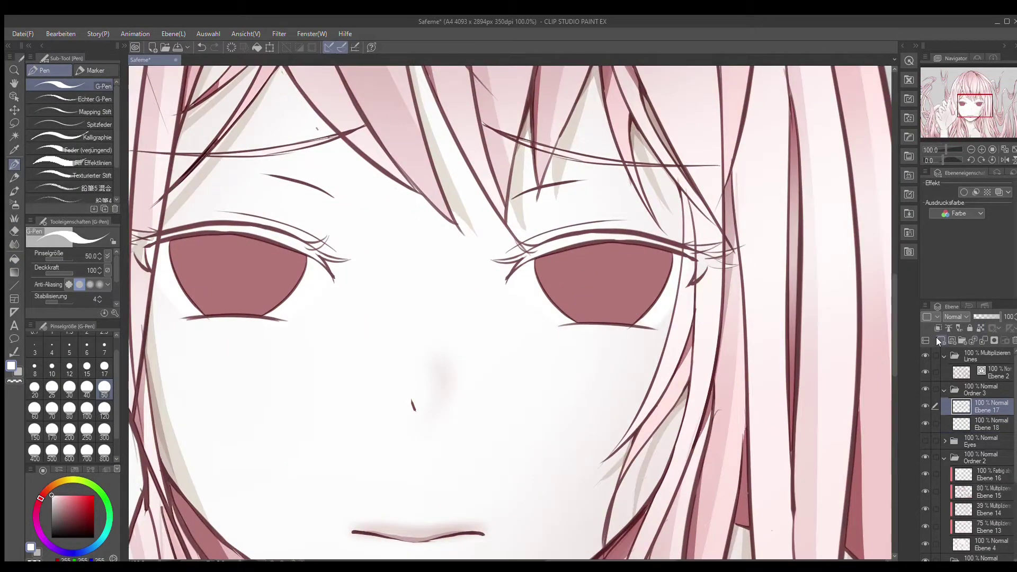
{"action": "left_click", "coordinate": [545, 275], "text": "alt"}
{"action": "scroll", "coordinate": [621, 304], "scroll_direction": "up", "scroll_amount": 2}
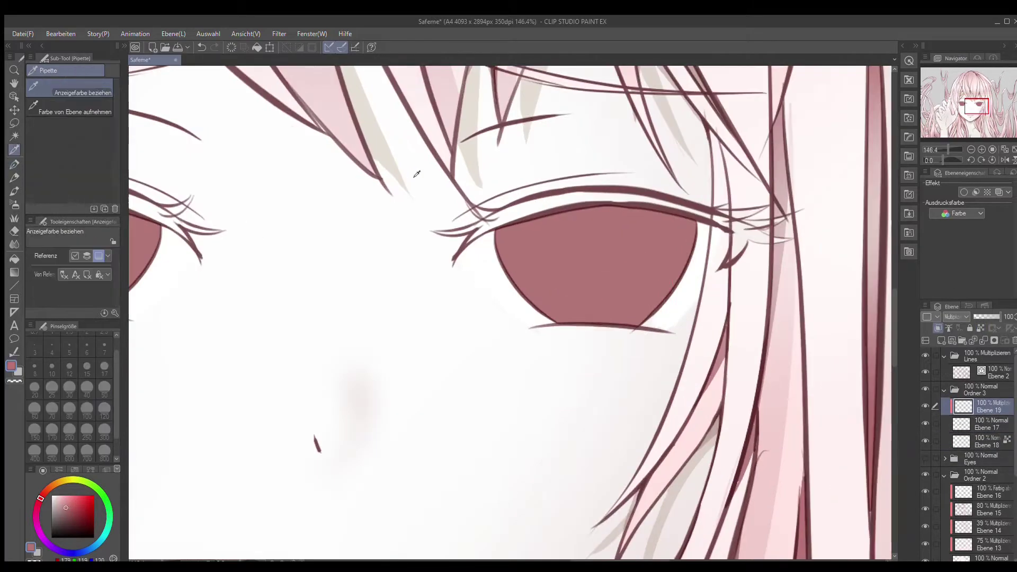
{"action": "left_click_drag", "start_coordinate": [500, 259], "coordinate": [691, 245]}
{"action": "left_click_drag", "start_coordinate": [553, 237], "coordinate": [689, 220]}
{"action": "scroll", "coordinate": [541, 244], "scroll_direction": "down", "scroll_amount": 3}
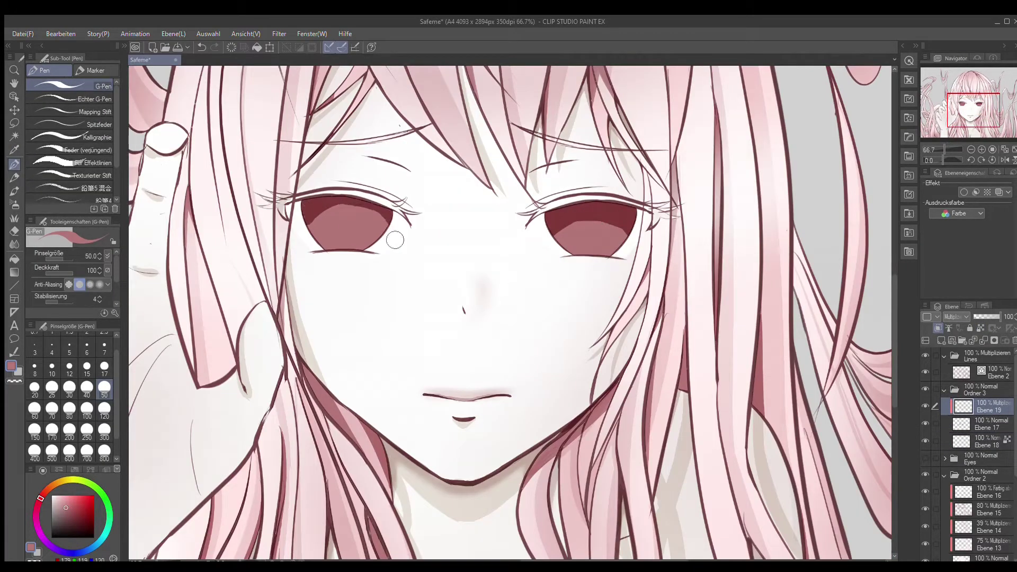
- Paint rounded pupils below the upper iris shadows in both eyes on Ebene 19 and check them in a mirrored view
{"action": "scroll", "coordinate": [513, 201], "scroll_direction": "up", "scroll_amount": 2}
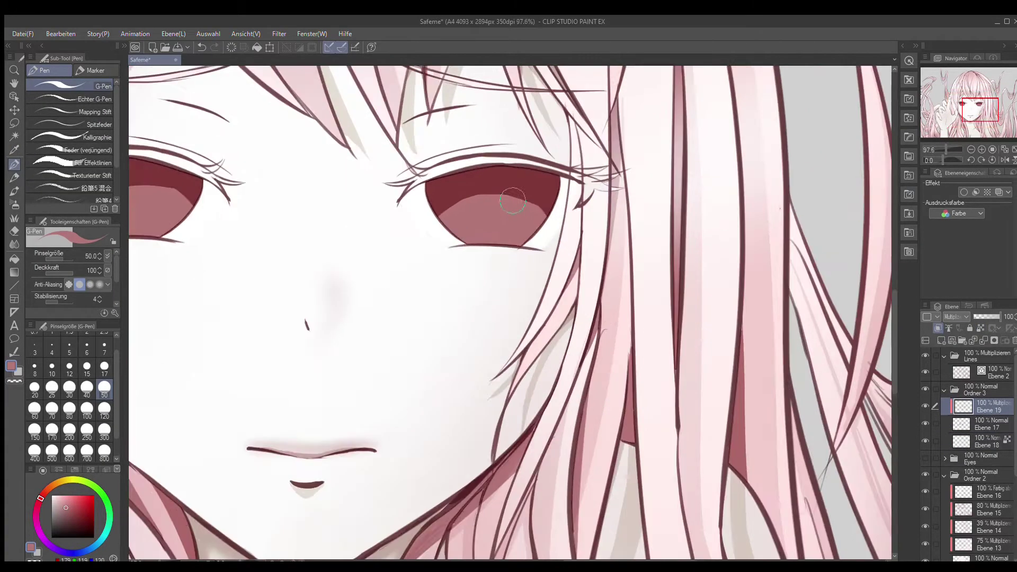
{"action": "scroll", "coordinate": [538, 152], "scroll_direction": "down", "scroll_amount": 4}
{"action": "key", "text": "h"}
{"action": "scroll", "coordinate": [547, 257], "scroll_direction": "up", "scroll_amount": 1}
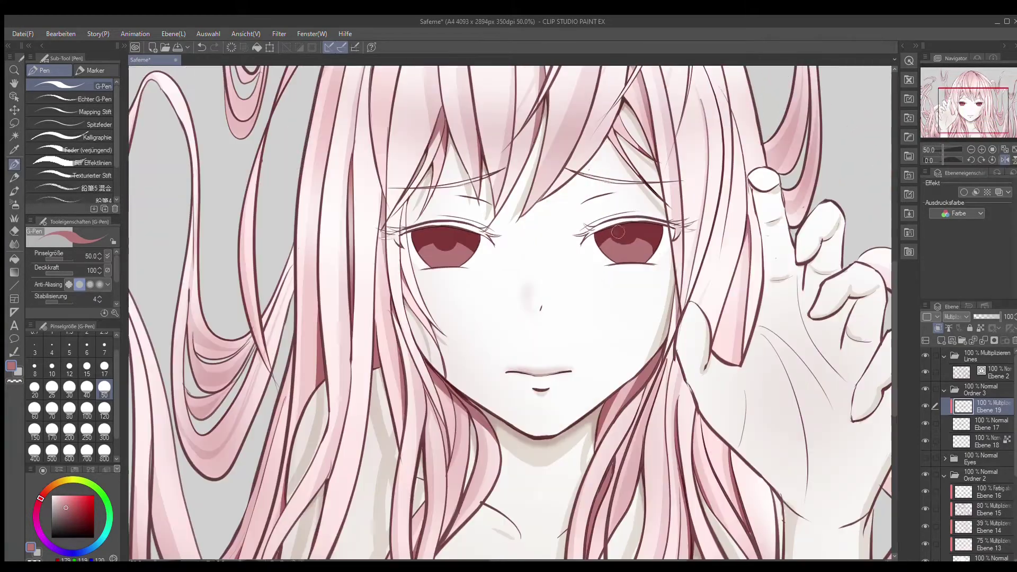
{"action": "key", "text": "e"}
{"action": "key", "text": "p"}
{"action": "scroll", "coordinate": [623, 239], "scroll_direction": "down", "scroll_amount": 2}
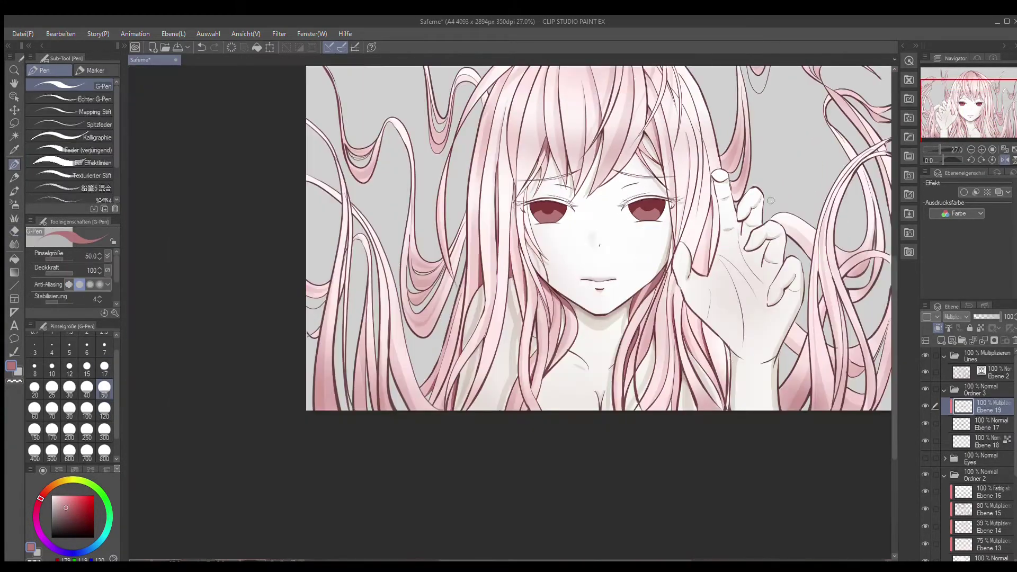
- Refine the edges of the iris shadows with the eraser and G-Pen, and restore the unmirrored view
{"action": "scroll", "coordinate": [631, 228], "scroll_direction": "up", "scroll_amount": 2}
{"action": "key", "text": "e"}
{"action": "key", "text": "p"}
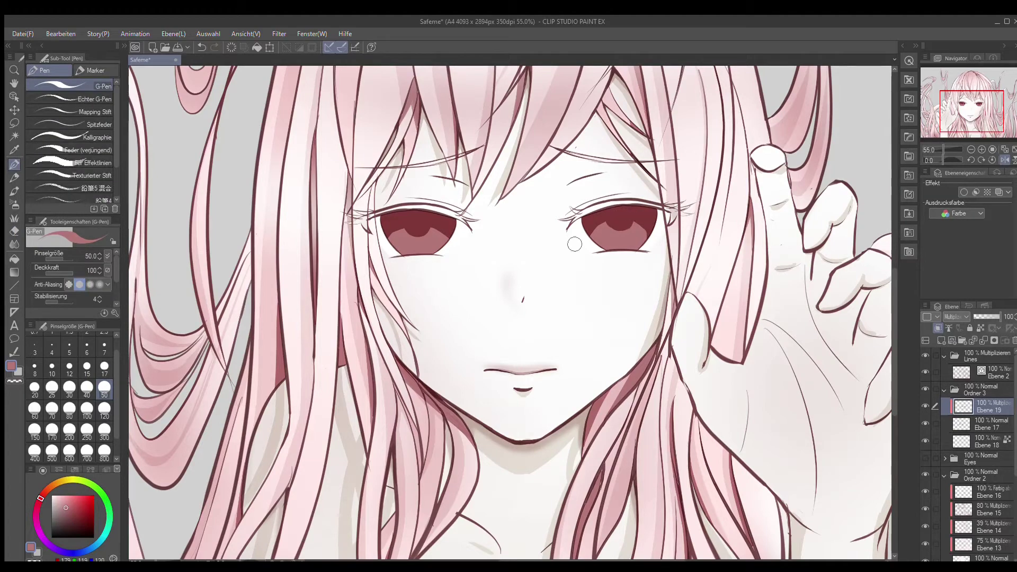
{"action": "scroll", "coordinate": [655, 268], "scroll_direction": "down", "scroll_amount": 2}
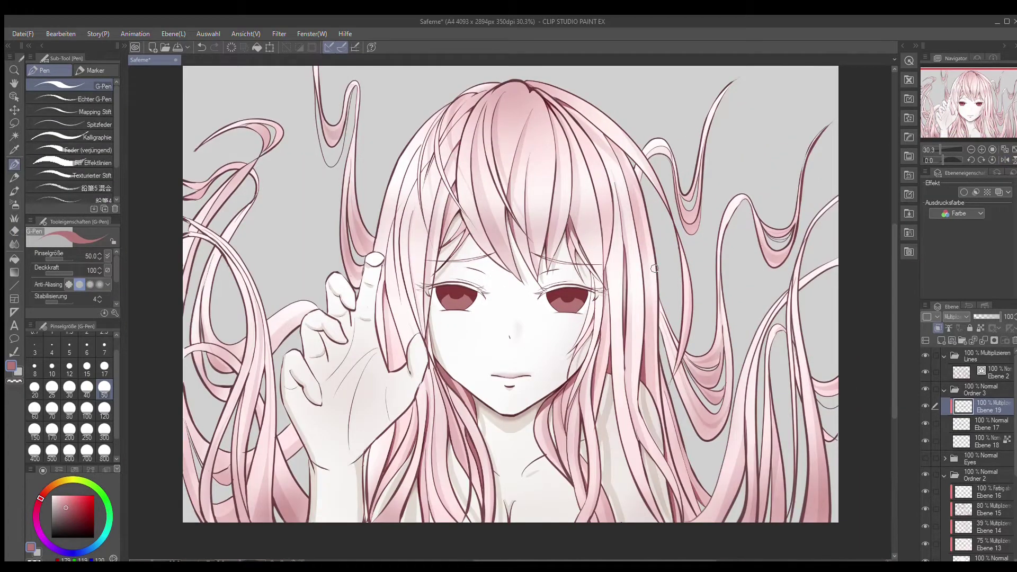
- Repaint the pupil of the eye nearest the raised hand and clean up its shadow edges with the eraser
{"action": "scroll", "coordinate": [541, 290], "scroll_direction": "up", "scroll_amount": 3}
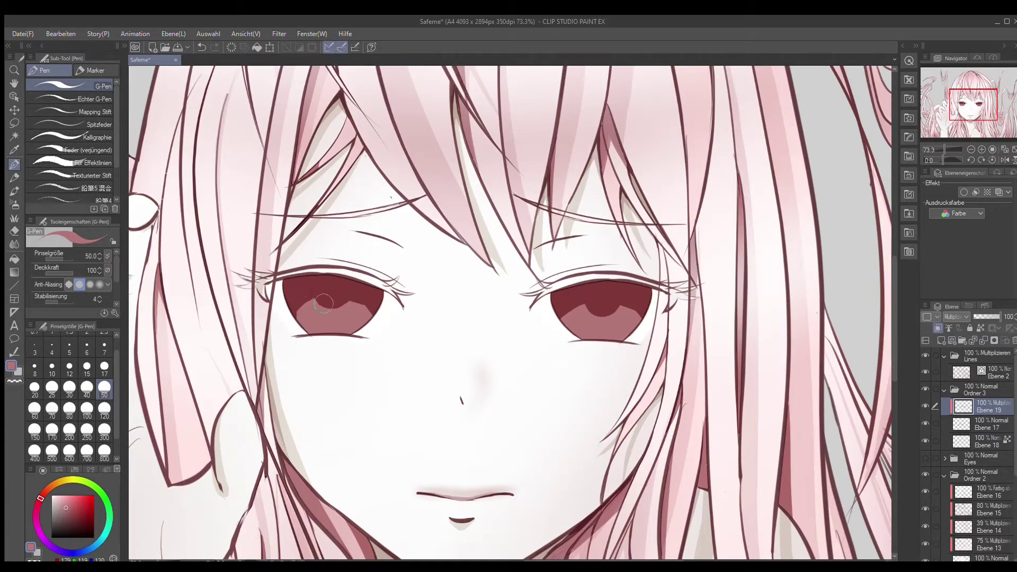
{"action": "scroll", "coordinate": [422, 224], "scroll_direction": "down", "scroll_amount": 1}
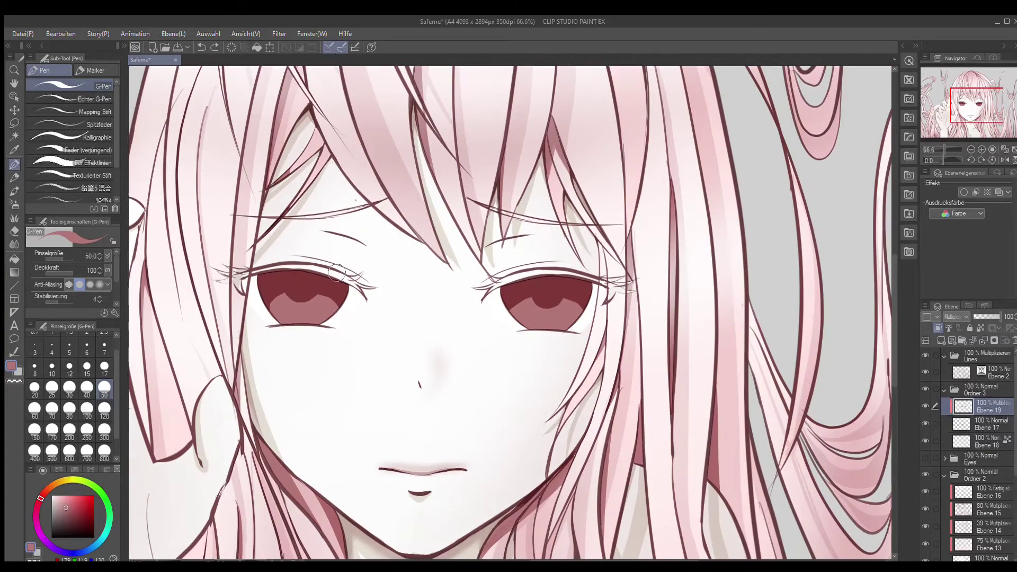
{"action": "key", "text": "e"}
{"action": "scroll", "coordinate": [477, 265], "scroll_direction": "down", "scroll_amount": 3}
{"action": "scroll", "coordinate": [450, 265], "scroll_direction": "up", "scroll_amount": 4}
- Paint light pink highlights along the lower irises on a new clipped layer and blur the shadow edges on Ebene 19
{"action": "key", "text": "ctrl+shift+n"}
{"action": "left_click", "coordinate": [15, 243]}
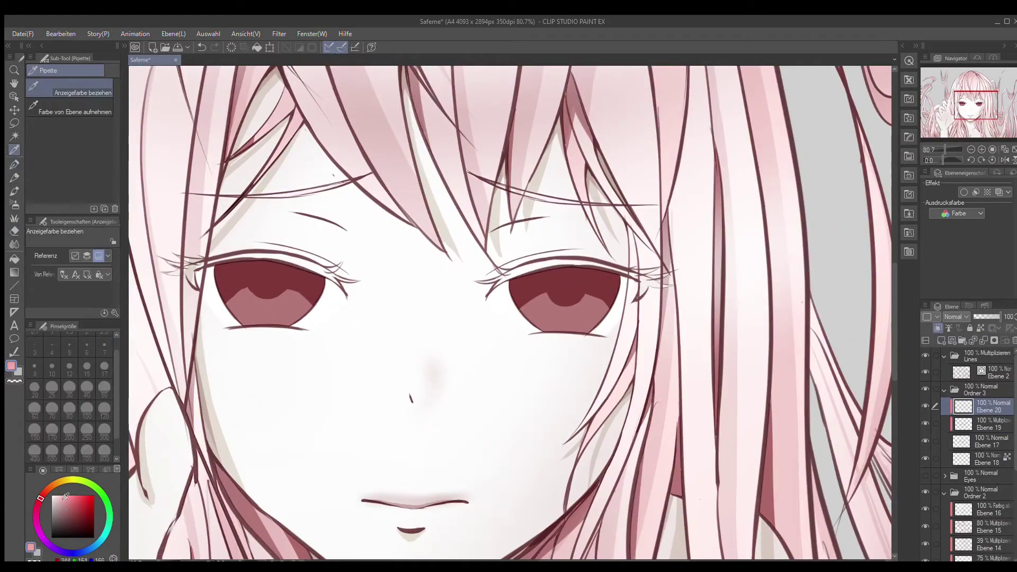
{"action": "scroll", "coordinate": [424, 318], "scroll_direction": "down", "scroll_amount": 3}
{"action": "scroll", "coordinate": [301, 343], "scroll_direction": "up", "scroll_amount": 2}
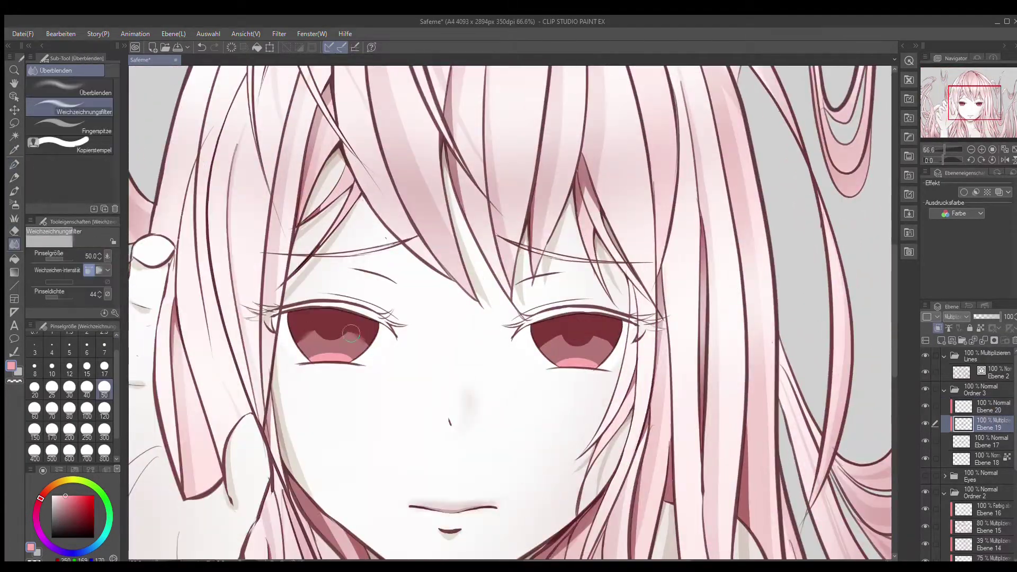
{"action": "scroll", "coordinate": [376, 354], "scroll_direction": "up", "scroll_amount": 1}
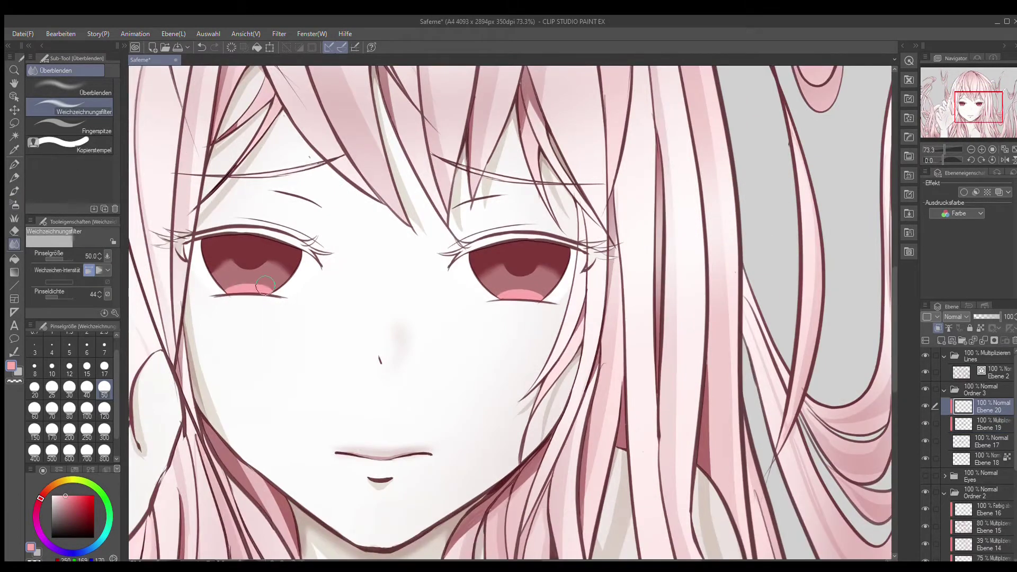
- Airbrush a darker red over the upper irises of both eyes on the multiply layer Ebene 19
{"action": "scroll", "coordinate": [371, 318], "scroll_direction": "down", "scroll_amount": 4}
{"action": "scroll", "coordinate": [371, 265], "scroll_direction": "up", "scroll_amount": 5}
{"action": "key", "text": "b"}
{"action": "left_click", "coordinate": [389, 231], "text": "alt"}
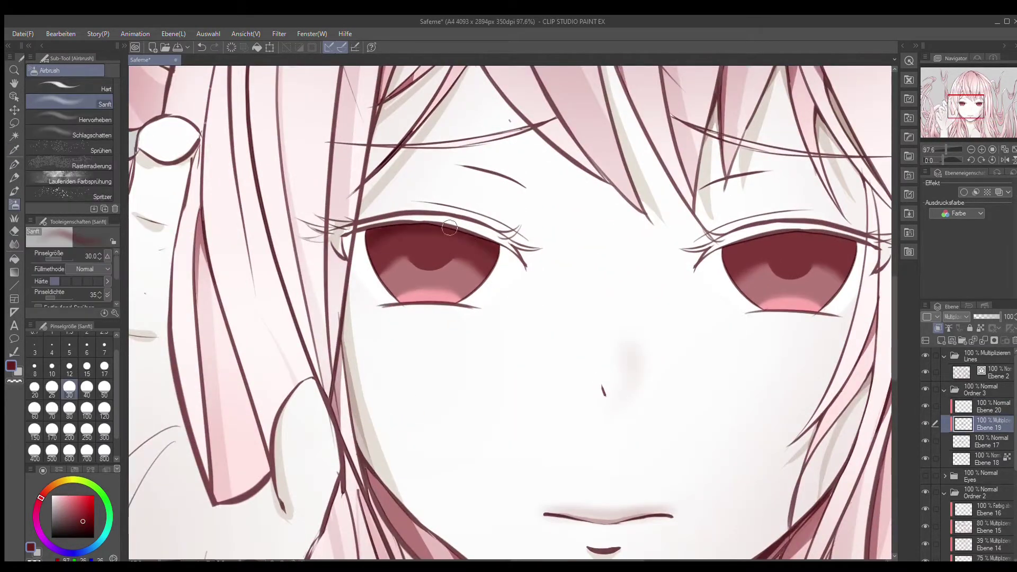
{"action": "left_click_drag", "start_coordinate": [727, 250], "coordinate": [837, 234]}
{"action": "scroll", "coordinate": [867, 275], "scroll_direction": "down", "scroll_amount": 4}
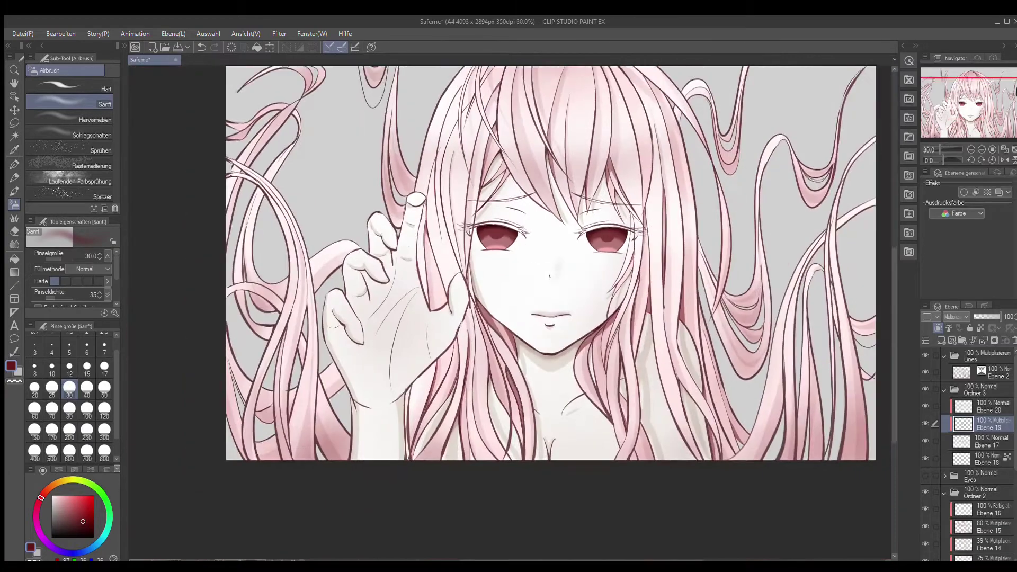
- Dot small light pink sparkles across the lower irises of both eyes with the G-Pen on a new clipped layer
{"action": "scroll", "coordinate": [848, 275], "scroll_direction": "up", "scroll_amount": 4}
{"action": "key", "text": "ctrl+shift+n"}
{"action": "key", "text": "p"}
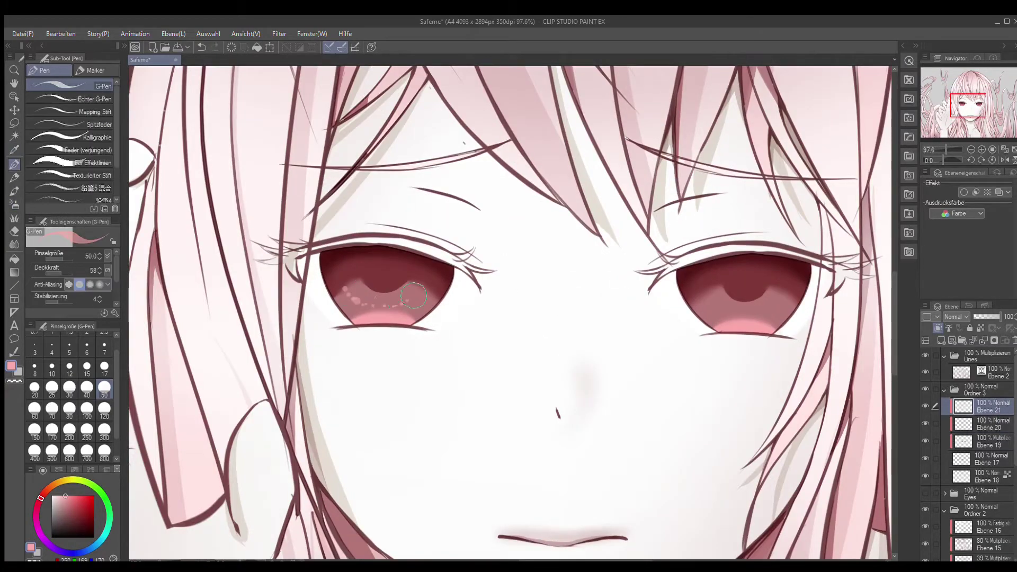
{"action": "scroll", "coordinate": [788, 289], "scroll_direction": "down", "scroll_amount": 4}
{"action": "scroll", "coordinate": [788, 289], "scroll_direction": "up", "scroll_amount": 3}
- Airbrush a soft pink glow over the lower irises on a new clipped overlay layer and duplicate that layer
{"action": "key", "text": "ctrl+shift+n"}
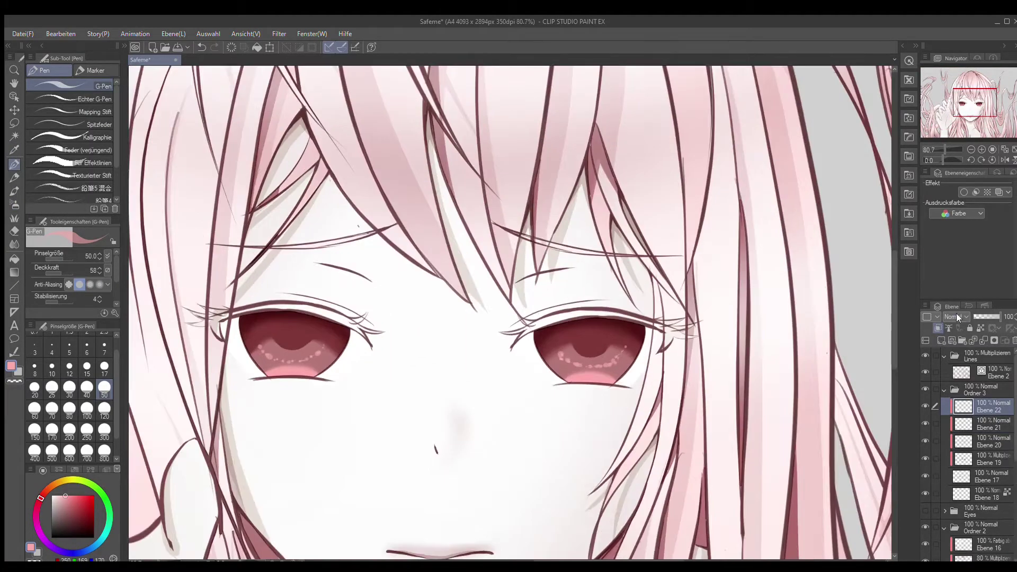
{"action": "key", "text": "b"}
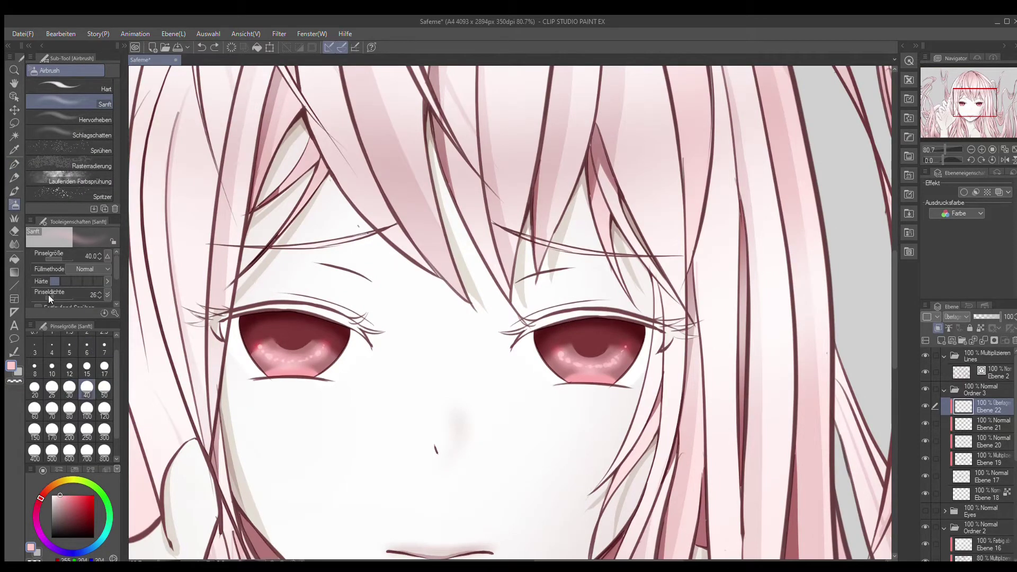
{"action": "scroll", "coordinate": [341, 299], "scroll_direction": "down", "scroll_amount": 5}
{"action": "key", "text": "ctrl+c"}
{"action": "key", "text": "ctrl+v"}
- Paint small white light reflections in the upper irises with the G-Pen at size 17 on a new layer
{"action": "key", "text": "ctrl+shift+n"}
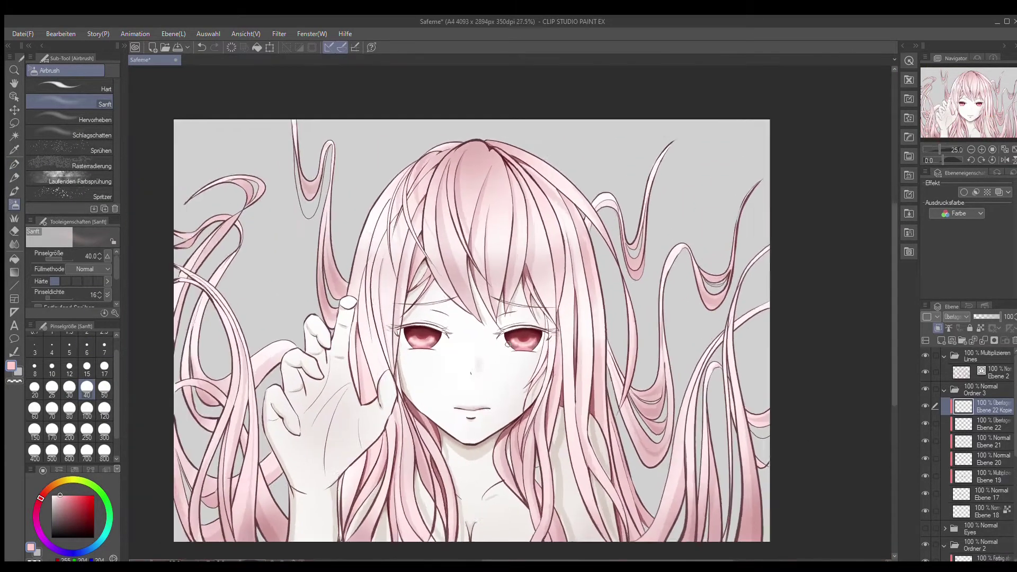
{"action": "scroll", "coordinate": [415, 329], "scroll_direction": "up", "scroll_amount": 4}
{"action": "key", "text": "p"}
{"action": "scroll", "coordinate": [416, 329], "scroll_direction": "up", "scroll_amount": 2}
{"action": "left_click", "coordinate": [392, 310]}
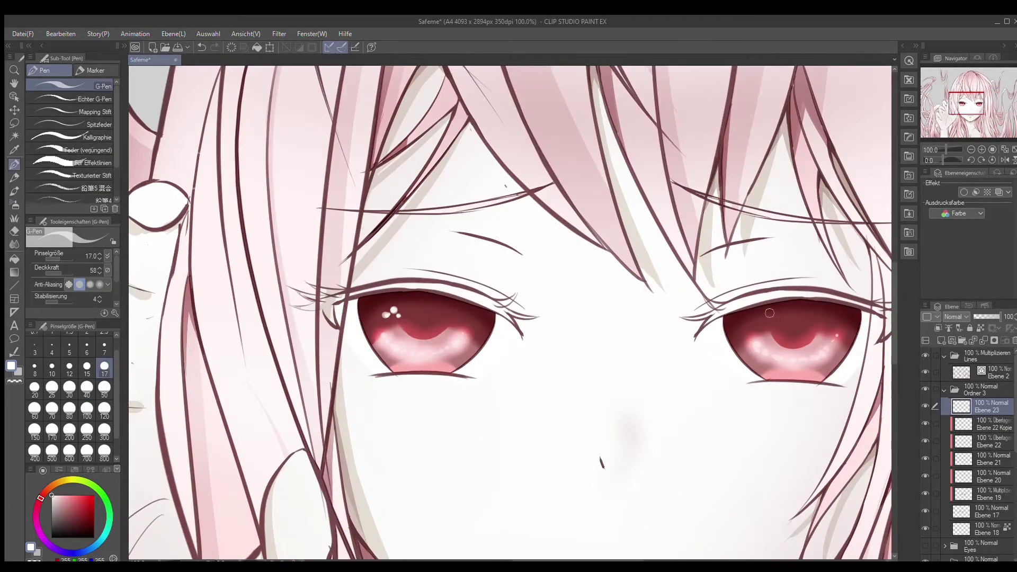
{"action": "scroll", "coordinate": [765, 322], "scroll_direction": "down", "scroll_amount": 2}
- Airbrush a glow around the white reflections on a new clipped overlay layer and soften the reflections on Ebene 23
{"action": "key", "text": "ctrl+shift+n"}
{"action": "key", "text": "b"}
{"action": "scroll", "coordinate": [401, 275], "scroll_direction": "up", "scroll_amount": 4}
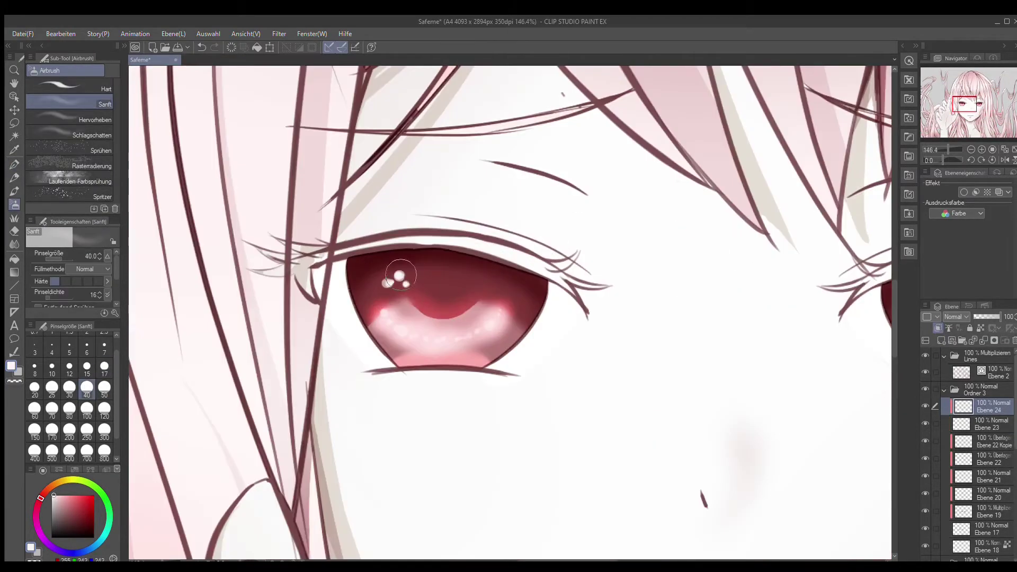
{"action": "key", "text": "alt+bracketleft"}
{"action": "scroll", "coordinate": [408, 285], "scroll_direction": "down", "scroll_amount": 3}
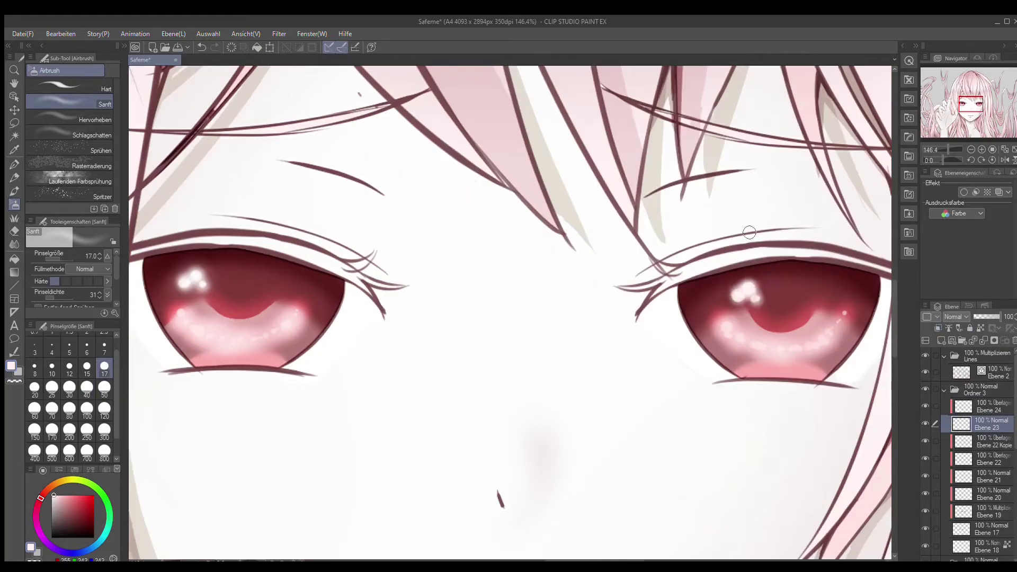
- Undo the last airbrush changes to the white eye reflections
{"action": "key", "text": "ctrl+z"}
{"action": "key", "text": "ctrl+z"}
{"action": "key", "text": "ctrl+z"}
{"action": "key", "text": "ctrl+z"}
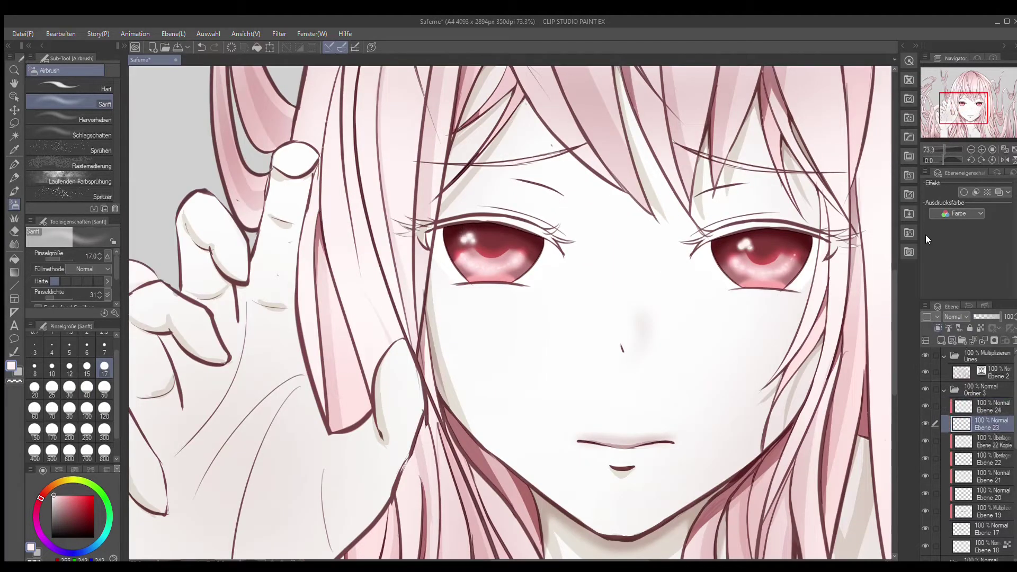
{"action": "scroll", "coordinate": [570, 287], "scroll_direction": "up", "scroll_amount": 1}
{"action": "key", "text": "ctrl+z"}
- Paint greyish-pink shadows in the corners of both eye whites with the G-Pen on a new layer below Ebene 17
{"action": "scroll", "coordinate": [749, 268], "scroll_direction": "up", "scroll_amount": 3}
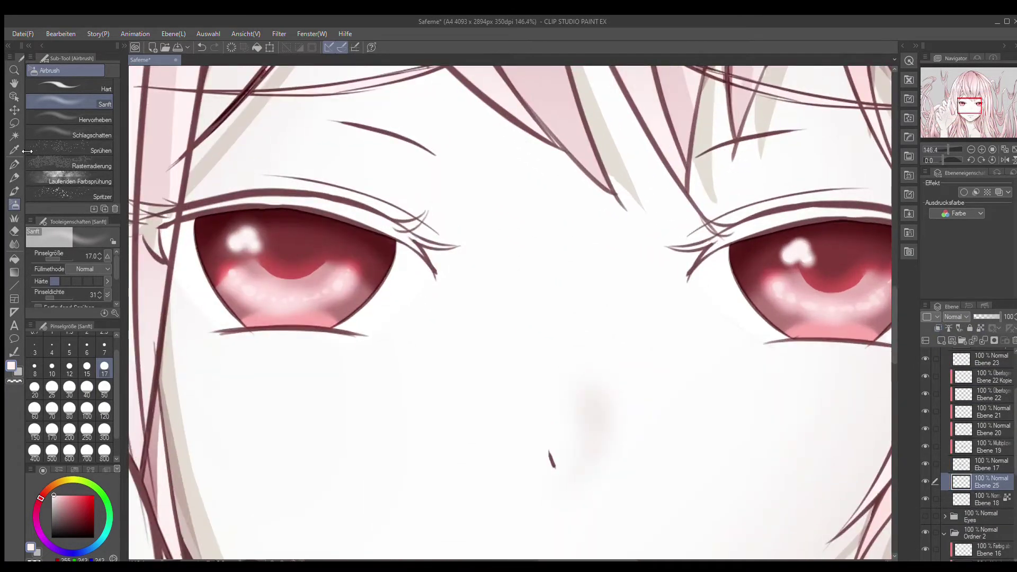
{"action": "key", "text": "p"}
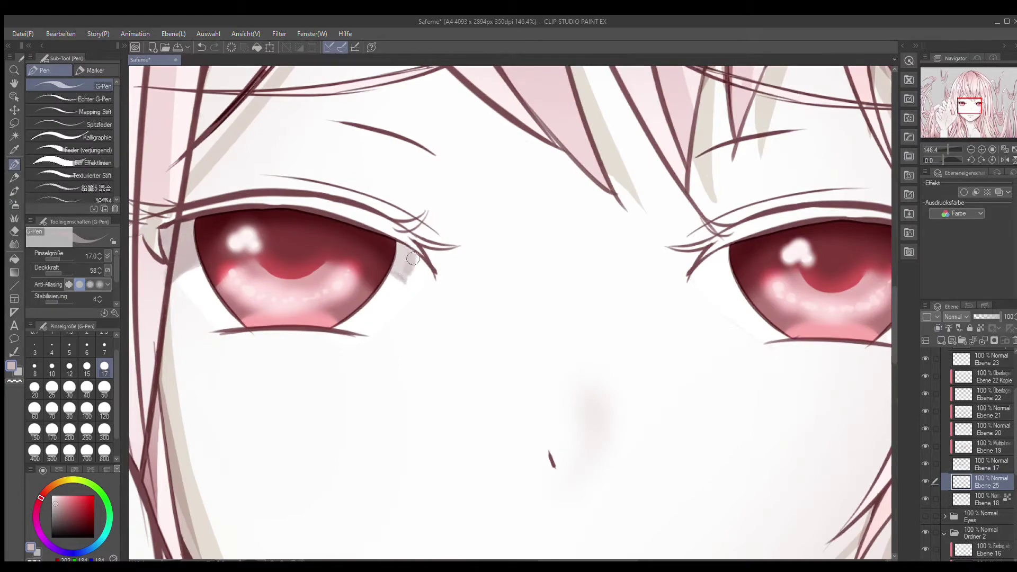
{"action": "scroll", "coordinate": [574, 239], "scroll_direction": "down", "scroll_amount": 1}
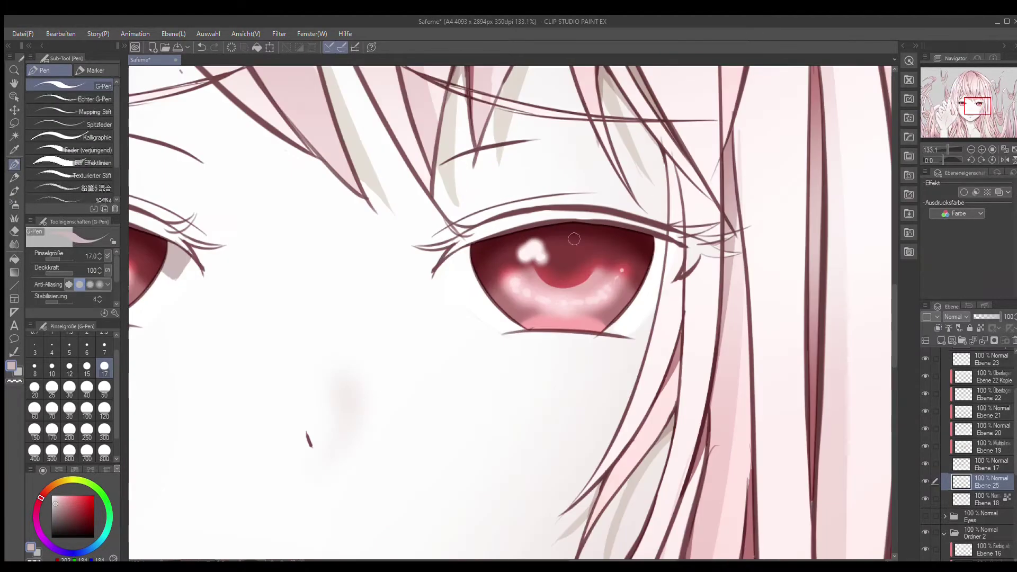
{"action": "key", "text": "ctrl+z"}
{"action": "left_click_drag", "start_coordinate": [195, 262], "coordinate": [175, 278]}
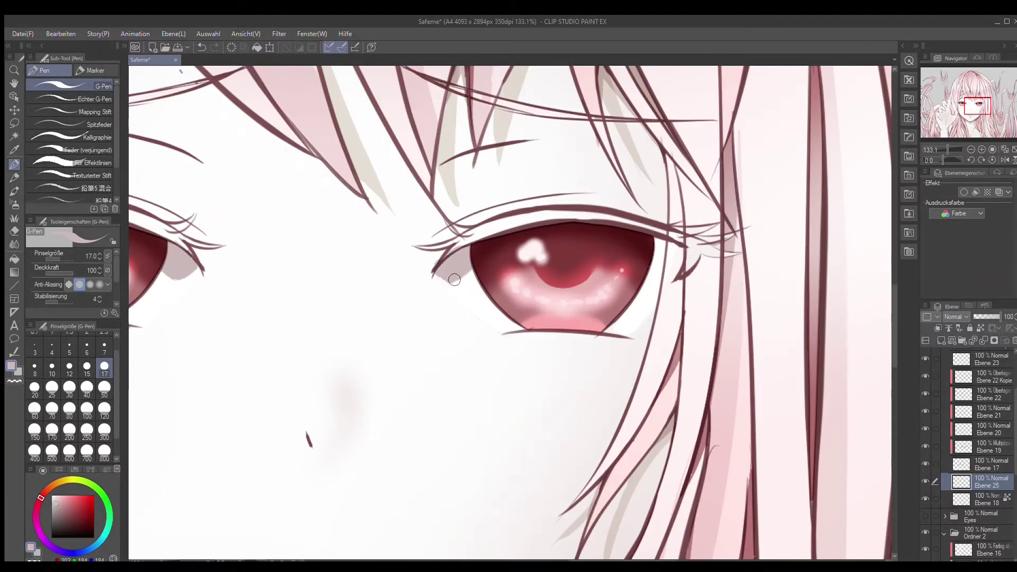
{"action": "scroll", "coordinate": [454, 279], "scroll_direction": "down", "scroll_amount": 4}
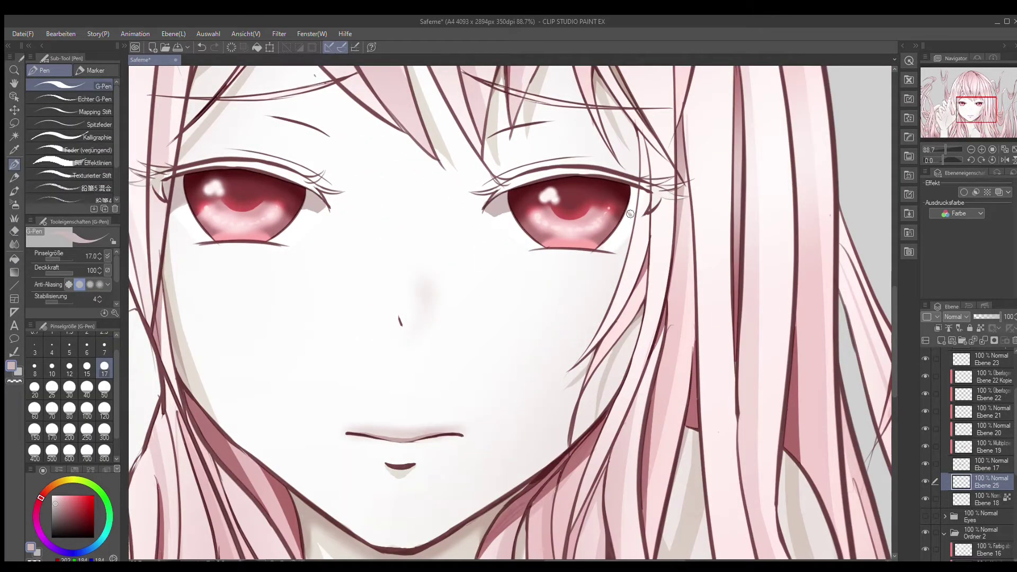
- Add darker shadows under the upper lids on a new clipped layer above Ebene 25 and blur their edges
{"action": "key", "text": "ctrl+alt+0"}
{"action": "key", "text": "ctrl+shift+n"}
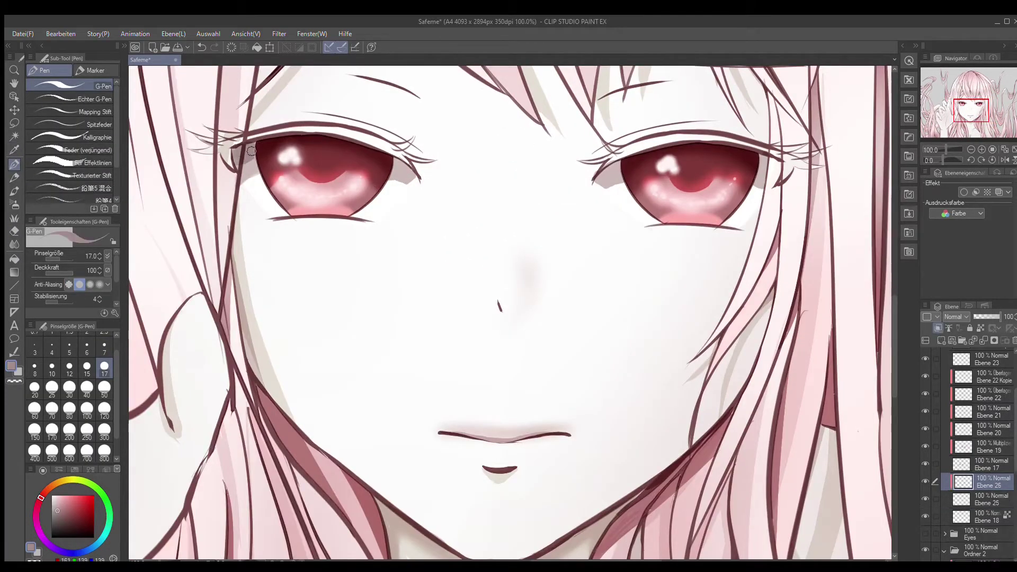
{"action": "key", "text": "j"}
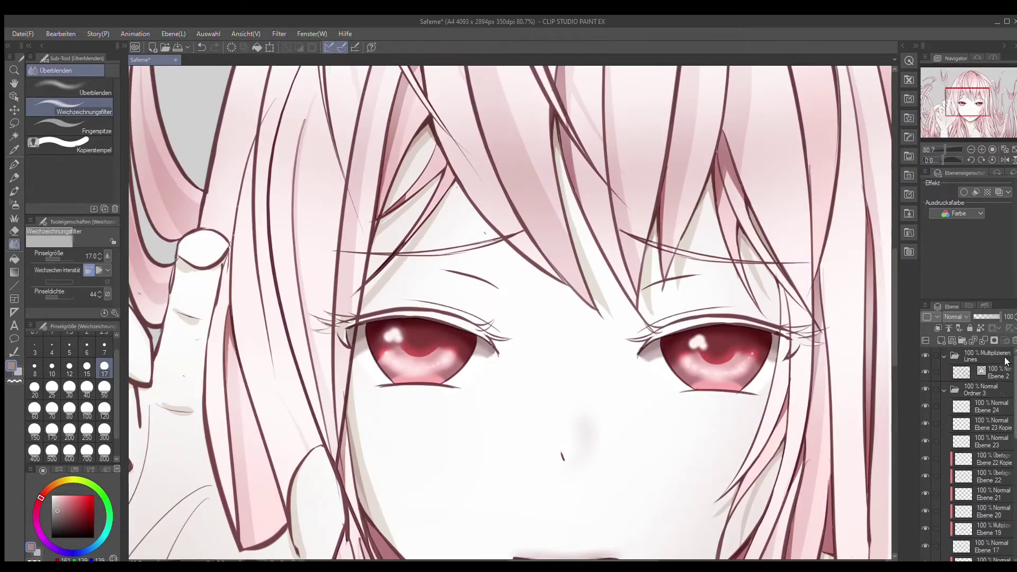
- Fill the upper lids and lashes of both eyes with muted red using the G-Pen on Ebene 24
{"action": "left_click", "coordinate": [15, 149]}
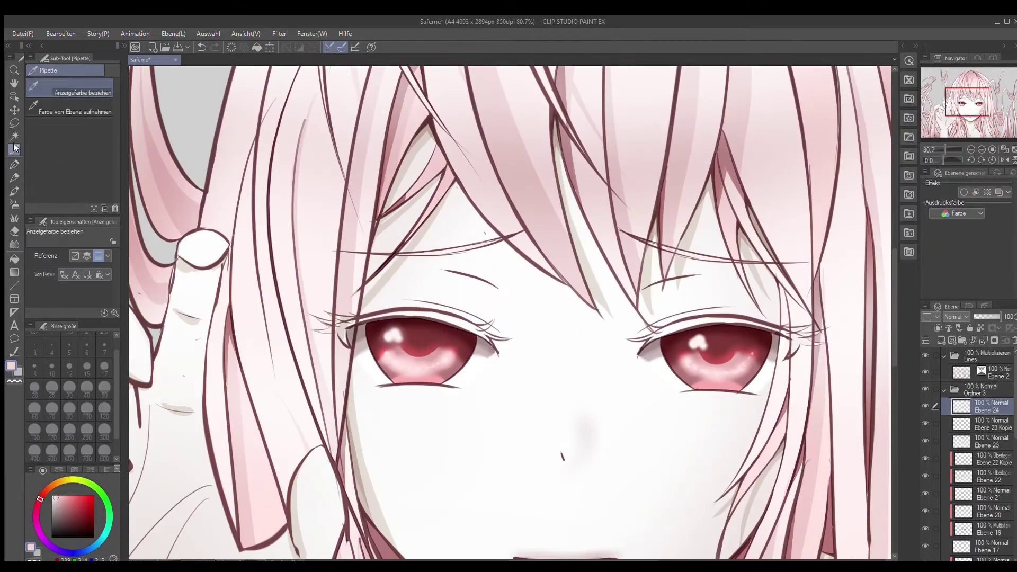
{"action": "left_click", "coordinate": [14, 164]}
{"action": "scroll", "coordinate": [160, 270], "scroll_direction": "down", "scroll_amount": 2}
{"action": "scroll", "coordinate": [160, 270], "scroll_direction": "up", "scroll_amount": 3}
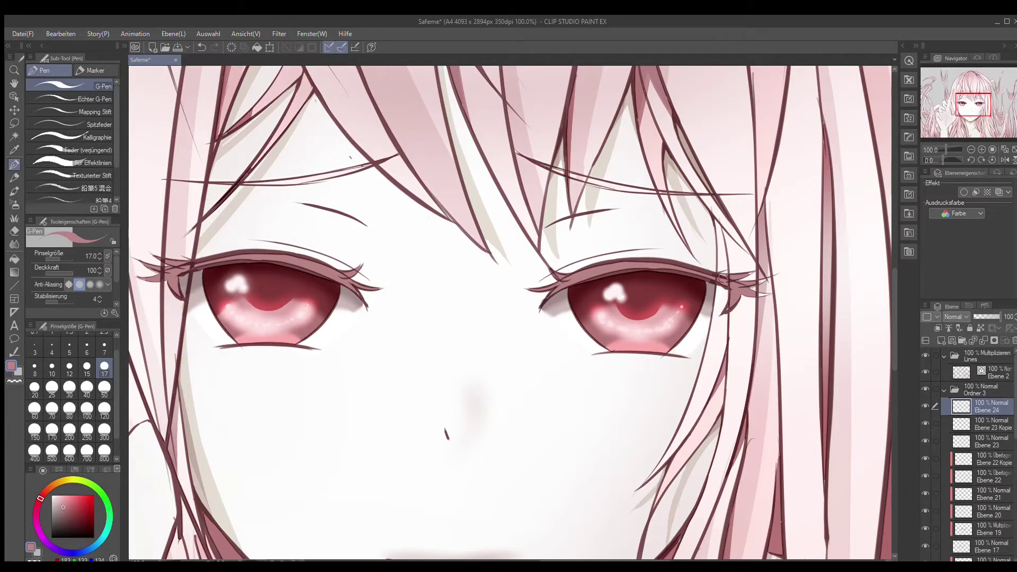
- Refine the eyelid outlines on vector layer Ebene 2 with the line-width correction and eraser, and return to Ebene 24
{"action": "left_click", "coordinate": [742, 280], "text": "ctrl+shift"}
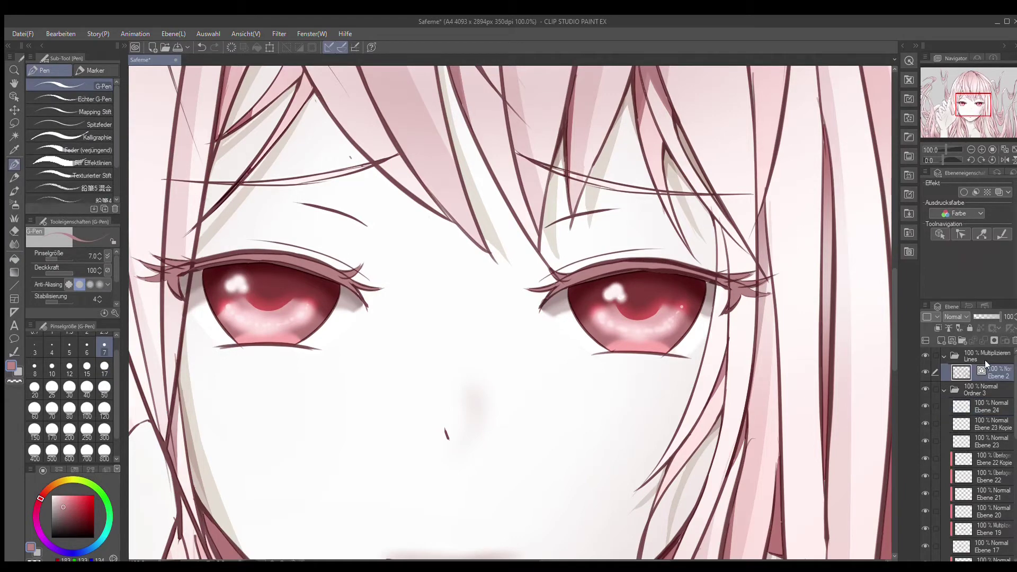
{"action": "key", "text": "e"}
{"action": "left_click", "coordinate": [14, 350]}
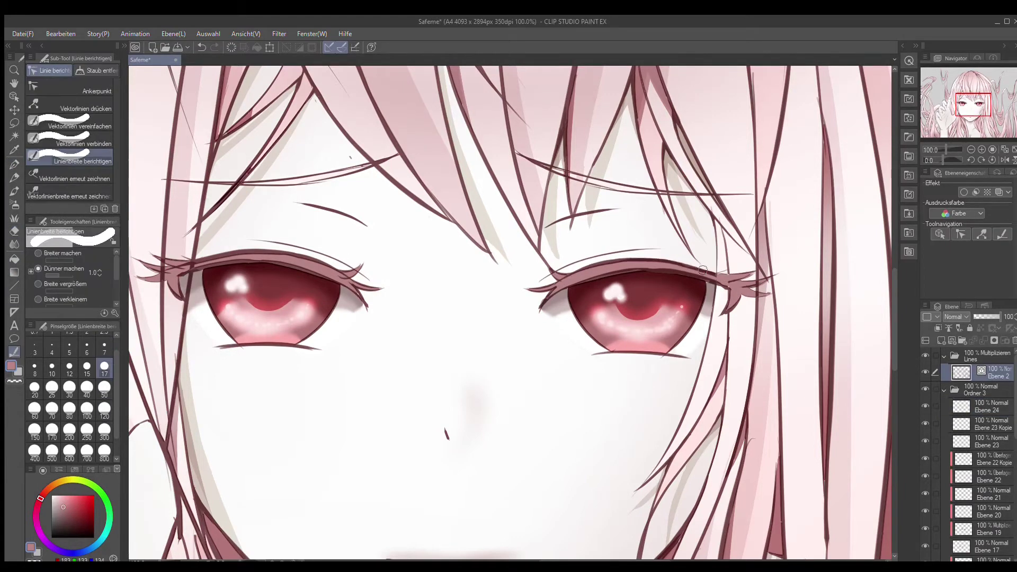
{"action": "key", "text": "e"}
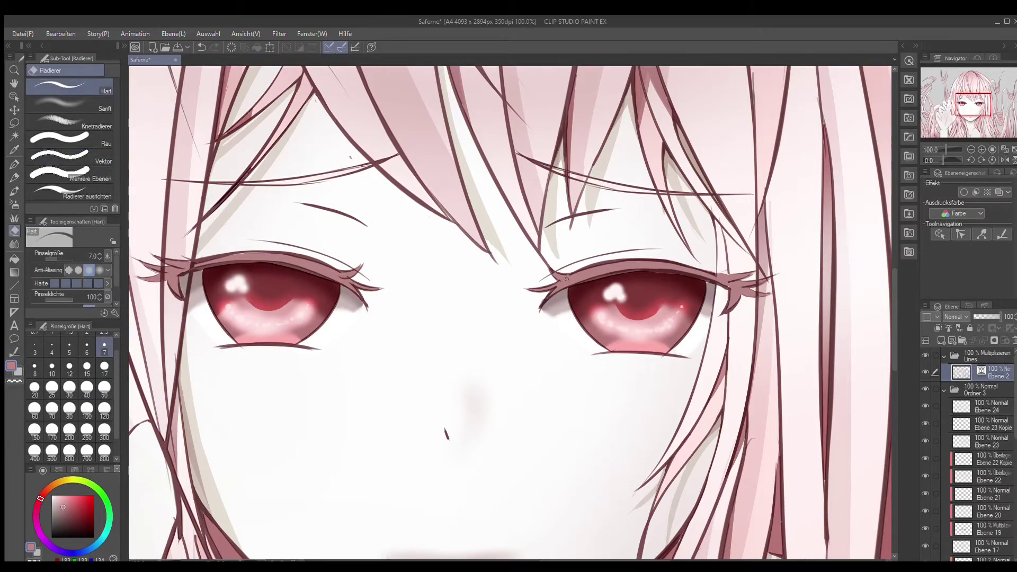
{"action": "key", "text": "p"}
{"action": "left_click", "coordinate": [238, 259], "text": "ctrl+shift"}
{"action": "scroll", "coordinate": [519, 258], "scroll_direction": "down", "scroll_amount": 3}
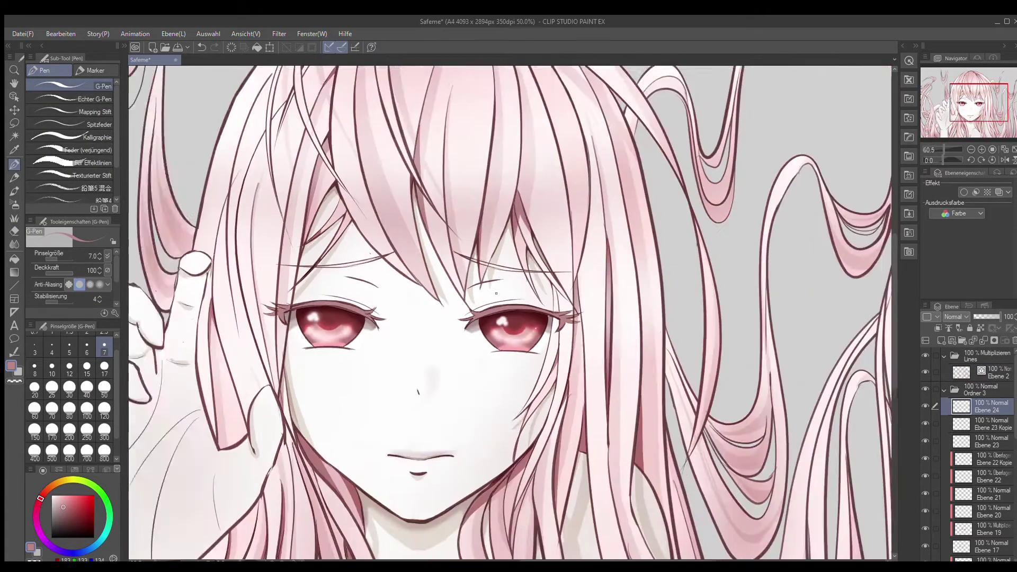
- Airbrush shading onto the lashes on a new clipped multiply layer above Ebene 24
{"action": "scroll", "coordinate": [369, 322], "scroll_direction": "up", "scroll_amount": 3}
{"action": "key", "text": "b"}
{"action": "scroll", "coordinate": [403, 313], "scroll_direction": "up", "scroll_amount": 3}
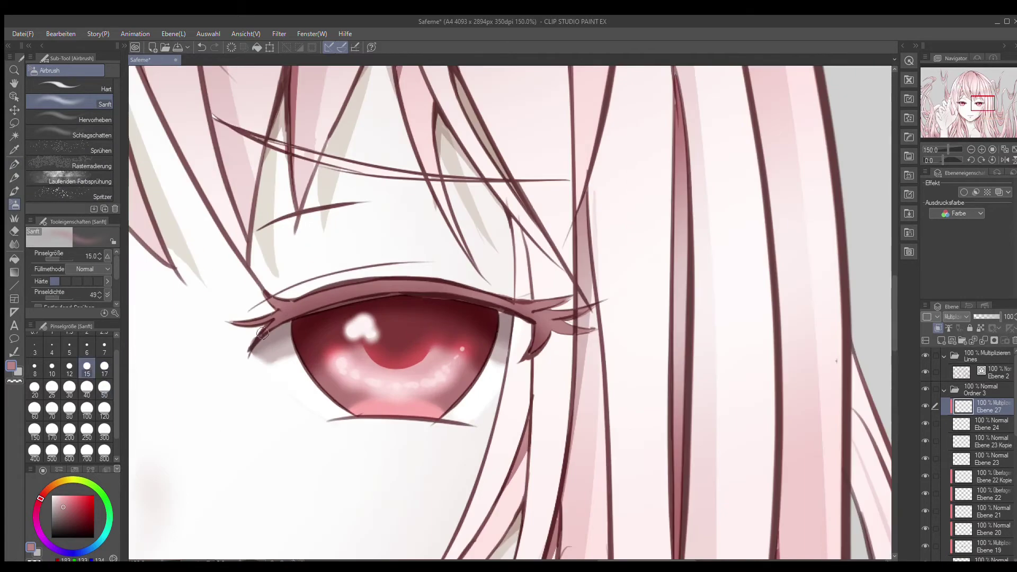
- Darken the upper eyelid outlines with a sampled dark red airbrush on a new clipped layer above Ebene 2
{"action": "left_click", "coordinate": [316, 313], "text": "ctrl+shift"}
{"action": "key", "text": "ctrl+shift+n"}
{"action": "left_click", "coordinate": [317, 314], "text": "alt"}
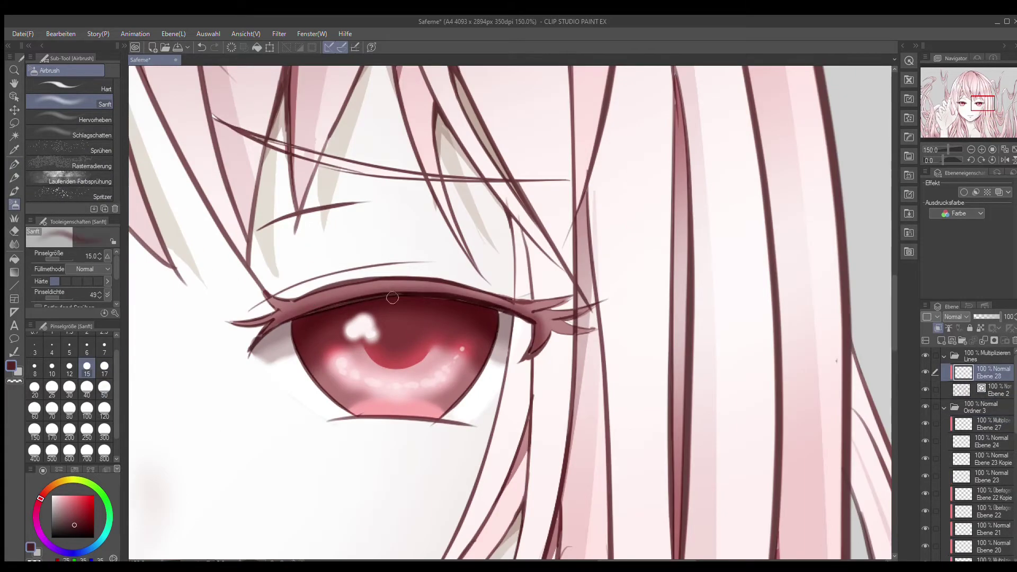
{"action": "scroll", "coordinate": [393, 298], "scroll_direction": "down", "scroll_amount": 3}
- Deepen the lash shading of both eyes on Ebene 27 with a sampled red and a soft airbrush at size 120
{"action": "scroll", "coordinate": [305, 197], "scroll_direction": "up", "scroll_amount": 3}
{"action": "left_click", "coordinate": [305, 197], "text": "ctrl+shift"}
{"action": "left_click", "coordinate": [297, 322], "text": "alt"}
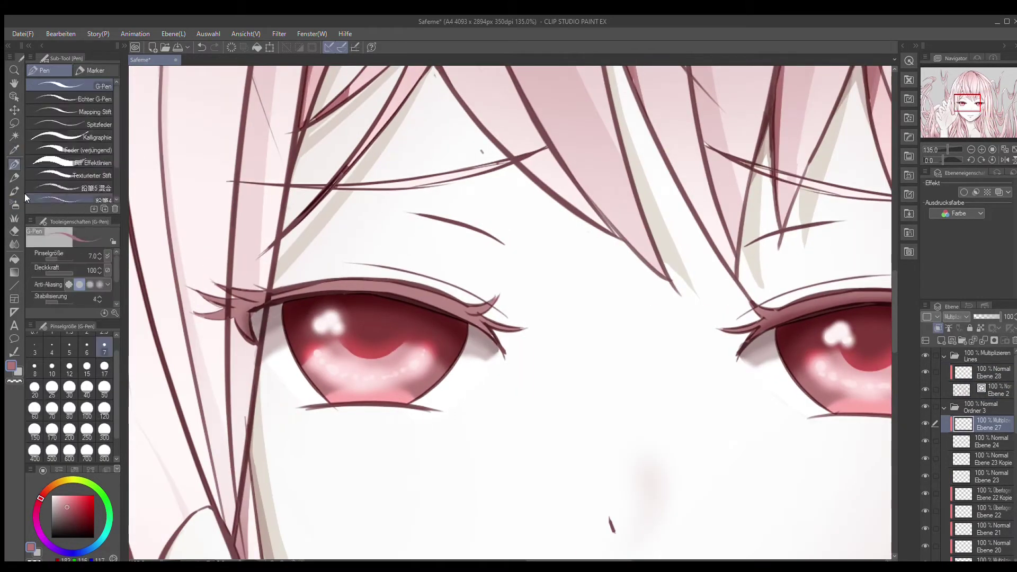
{"action": "scroll", "coordinate": [519, 329], "scroll_direction": "down", "scroll_amount": 2}
{"action": "left_click", "coordinate": [840, 336], "text": "alt"}
{"action": "key", "text": "bracketright"}
{"action": "key", "text": "bracketright"}
{"action": "key", "text": "bracketright"}
{"action": "key", "text": "bracketright"}
{"action": "key", "text": "bracketright"}
{"action": "key", "text": "bracketright"}
{"action": "key", "text": "bracketright"}
{"action": "key", "text": "bracketright"}
{"action": "key", "text": "bracketright"}
{"action": "key", "text": "bracketright"}
{"action": "key", "text": "bracketright"}
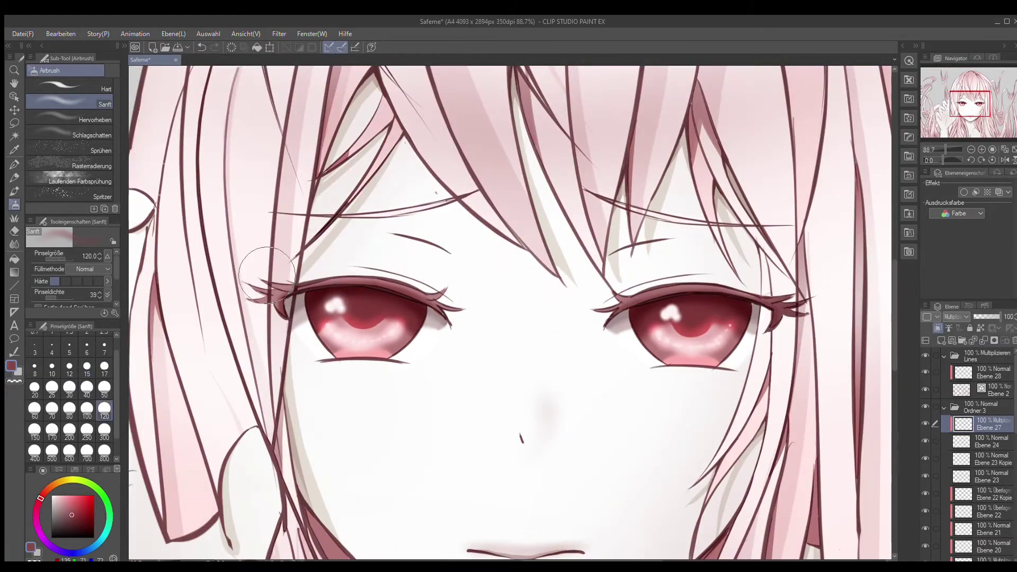
- Fade the outer lash tips on Ebene 24 with the soft eraser at size 120
{"action": "key", "text": "e"}
{"action": "left_click", "coordinate": [782, 306], "text": "ctrl+shift"}
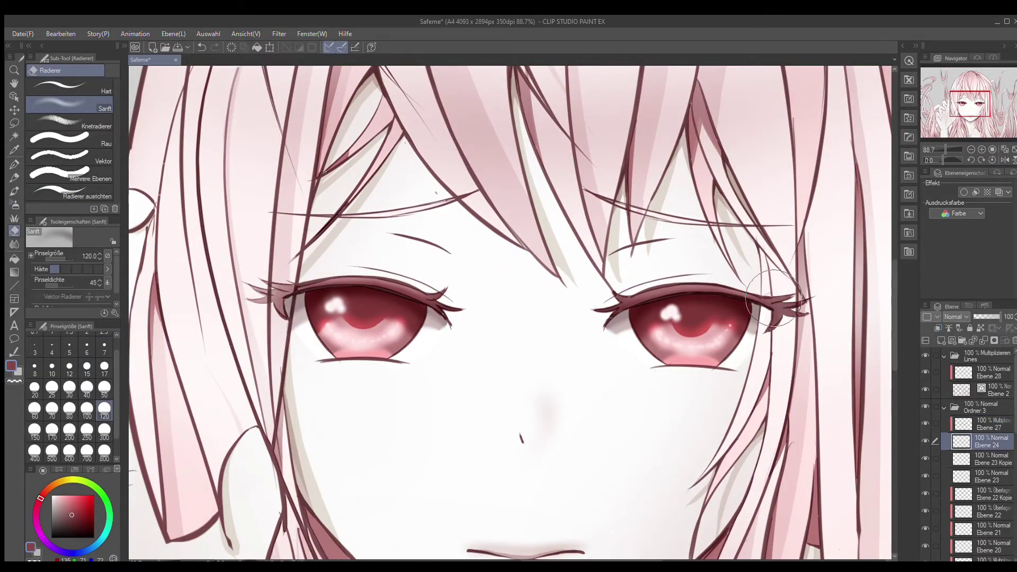
{"action": "scroll", "coordinate": [752, 171], "scroll_direction": "down", "scroll_amount": 3}
- Soften the line art around the outer lashes of both eyes on Ebene 2 with the soft eraser
{"action": "scroll", "coordinate": [763, 159], "scroll_direction": "up", "scroll_amount": 3}
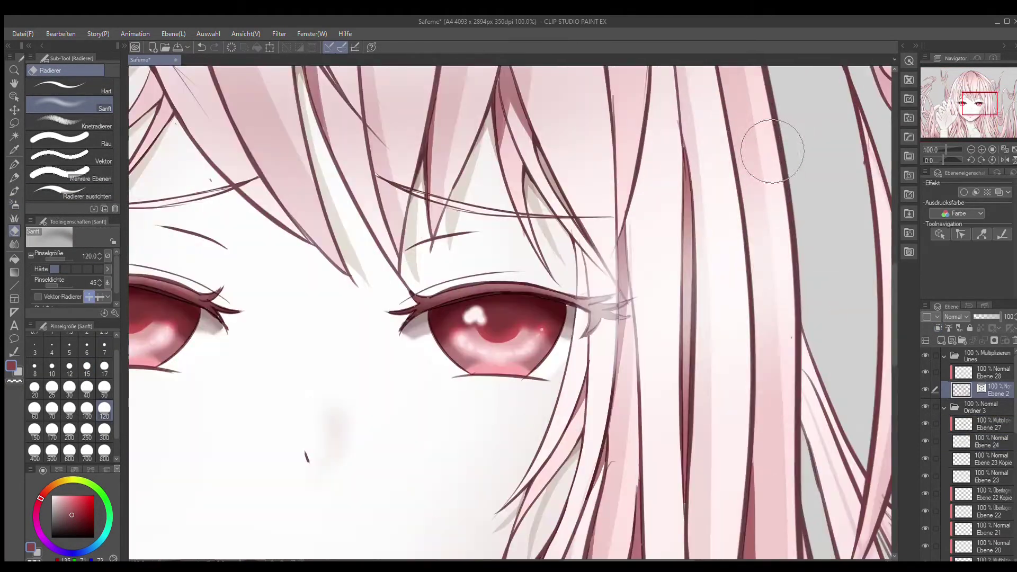
{"action": "left_click", "coordinate": [582, 306], "text": "ctrl+shift"}
{"action": "key", "text": "bracketleft"}
{"action": "key", "text": "bracketleft"}
{"action": "key", "text": "bracketleft"}
{"action": "key", "text": "bracketleft"}
{"action": "key", "text": "bracketleft"}
{"action": "scroll", "coordinate": [382, 221], "scroll_direction": "down", "scroll_amount": 5}
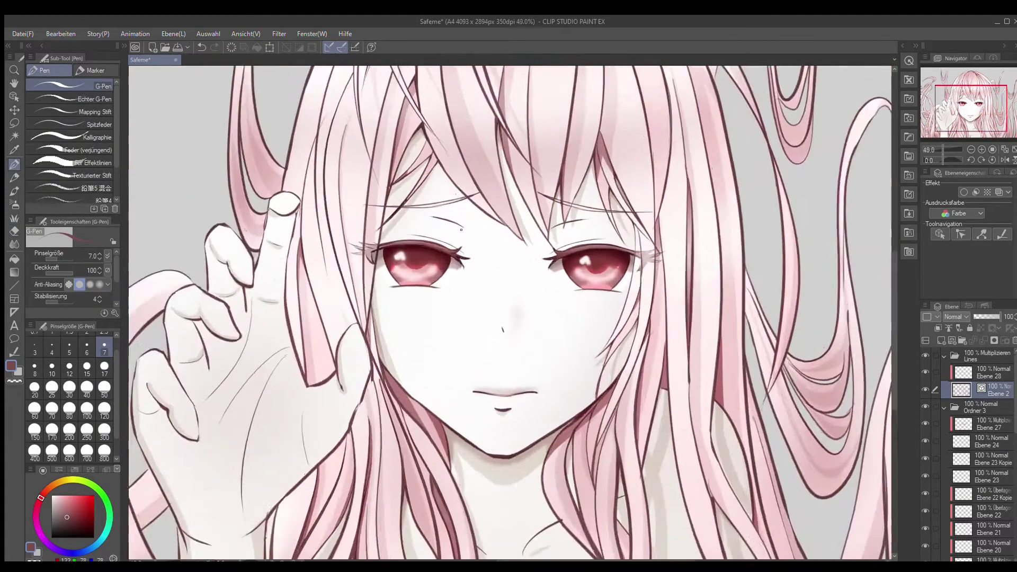
- Set the soft eraser's size to 300 and select the shading layer Ebene 8 in the Skin folder
{"action": "scroll", "coordinate": [583, 276], "scroll_direction": "up", "scroll_amount": 2}
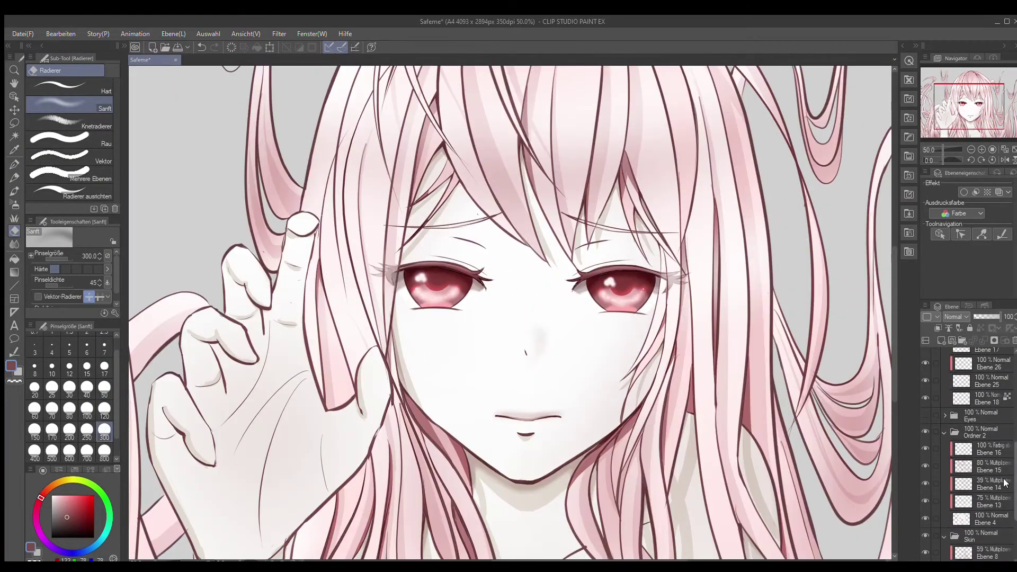
{"action": "left_click", "coordinate": [583, 277], "text": "ctrl+shift"}
{"action": "key", "text": "bracketright"}
{"action": "key", "text": "bracketright"}
{"action": "key", "text": "bracketright"}
{"action": "key", "text": "bracketright"}
{"action": "key", "text": "bracketright"}
{"action": "key", "text": "bracketright"}
{"action": "key", "text": "bracketright"}
{"action": "key", "text": "bracketright"}
{"action": "key", "text": "bracketright"}
{"action": "key", "text": "bracketright"}
{"action": "scroll", "coordinate": [781, 322], "scroll_direction": "down", "scroll_amount": 2}
{"action": "scroll", "coordinate": [805, 318], "scroll_direction": "up", "scroll_amount": 3}
{"action": "left_click", "coordinate": [806, 318], "text": "ctrl+shift"}
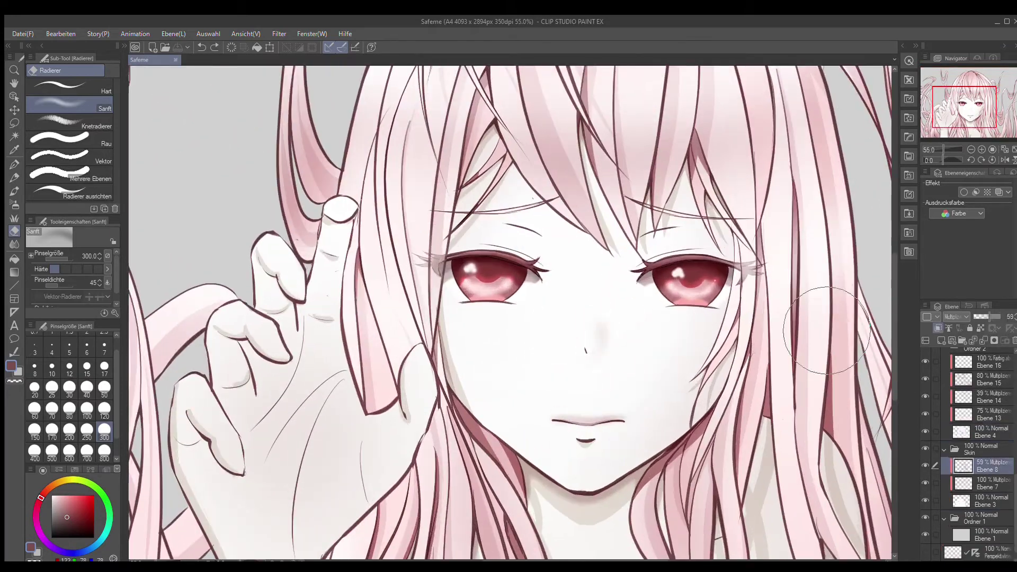
- Airbrush soft greyish-pink shading around both eyes on a new clipped layer above Ebene 8
{"action": "key", "text": "i"}
{"action": "key", "text": "b"}
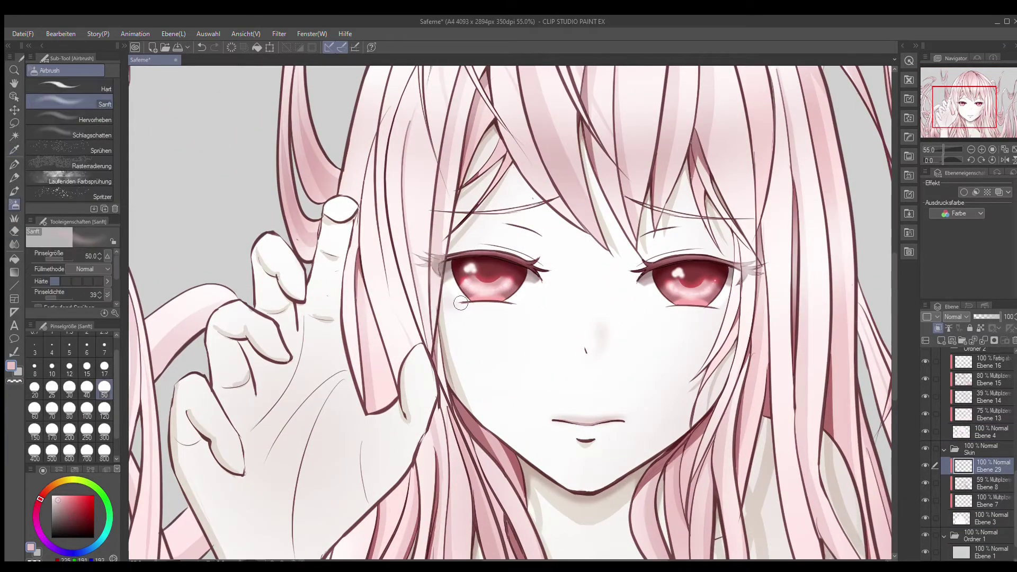
{"action": "scroll", "coordinate": [745, 263], "scroll_direction": "down", "scroll_amount": 3}
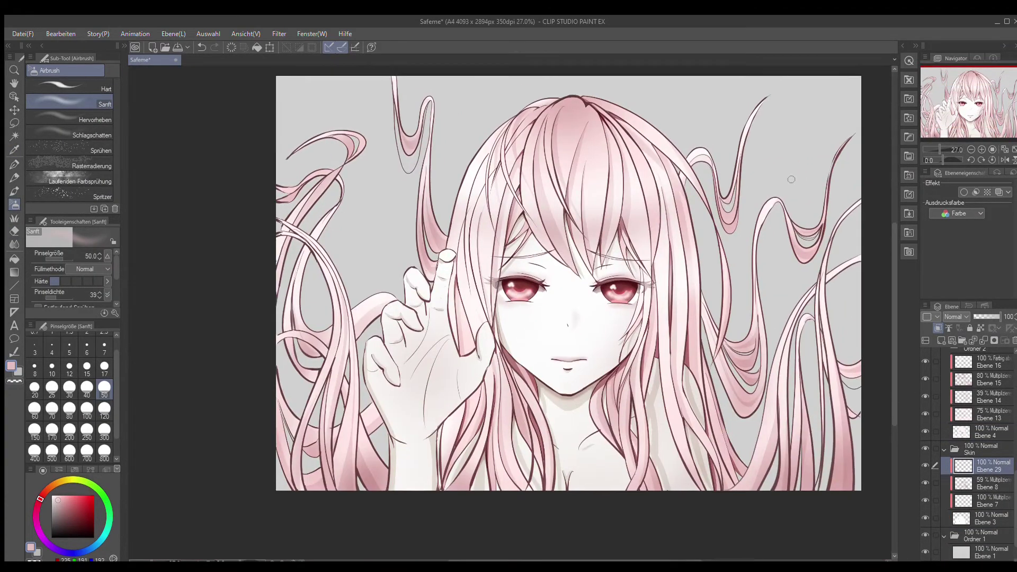
{"action": "scroll", "coordinate": [583, 265], "scroll_direction": "up", "scroll_amount": 2}
{"action": "scroll", "coordinate": [582, 265], "scroll_direction": "down", "scroll_amount": 1}
- Add a new clipped layer above Ebene 29 in the Skin folder and set the soft airbrush to size 120 with a near-white colour
{"action": "key", "text": "ctrl+shift+n"}
{"action": "key", "text": "bracketright"}
{"action": "key", "text": "bracketright"}
{"action": "key", "text": "bracketright"}
{"action": "key", "text": "bracketright"}
{"action": "key", "text": "bracketright"}
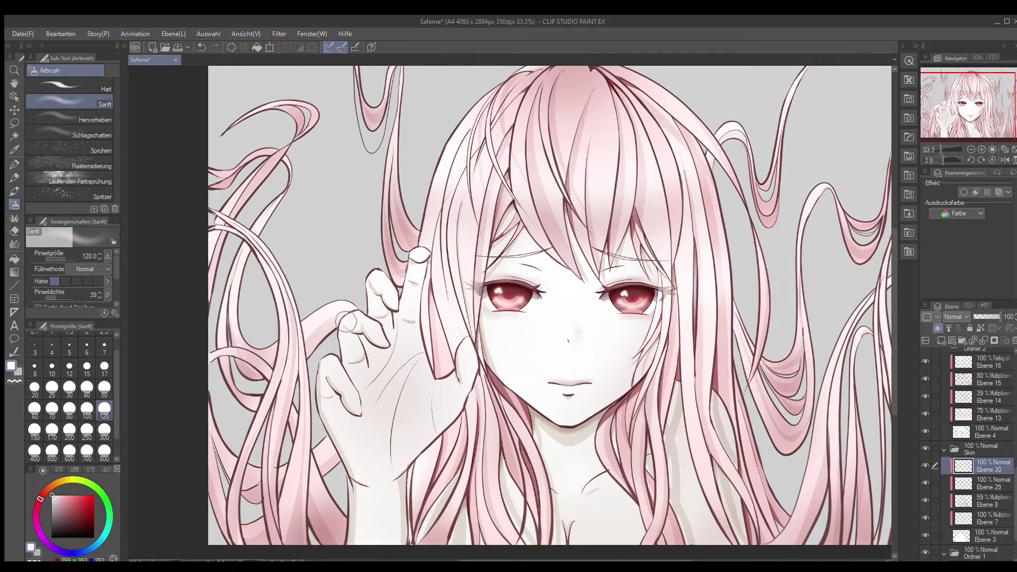
- Airbrush darker grey shading with a size 800 soft airbrush around both sides of the background on Ebene 1
{"action": "scroll", "coordinate": [346, 321], "scroll_direction": "down", "scroll_amount": 1}
{"action": "left_click", "coordinate": [778, 303], "text": "ctrl+shift"}
{"action": "left_click", "coordinate": [164, 300], "text": "alt"}
{"action": "key", "text": "bracketright"}
{"action": "key", "text": "bracketright"}
{"action": "key", "text": "bracketright"}
{"action": "key", "text": "bracketright"}
{"action": "key", "text": "bracketright"}
{"action": "key", "text": "bracketright"}
{"action": "key", "text": "bracketright"}
{"action": "key", "text": "bracketright"}
{"action": "key", "text": "bracketright"}
{"action": "key", "text": "bracketright"}
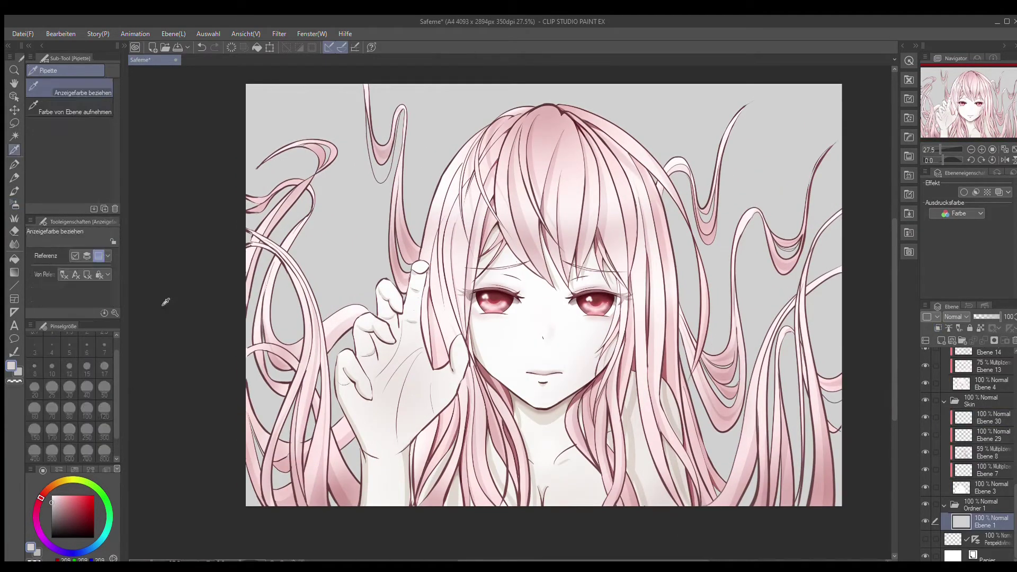
{"action": "left_click_drag", "start_coordinate": [265, 398], "coordinate": [371, 554]}
{"action": "left_click_drag", "start_coordinate": [806, 371], "coordinate": [237, 343]}
{"action": "mouse_move", "coordinate": [826, 228]}
{"action": "left_mouse_down"}
{"action": "mouse_move", "coordinate": [826, 366]}
{"action": "mouse_move", "coordinate": [805, 487]}
{"action": "left_mouse_up"}
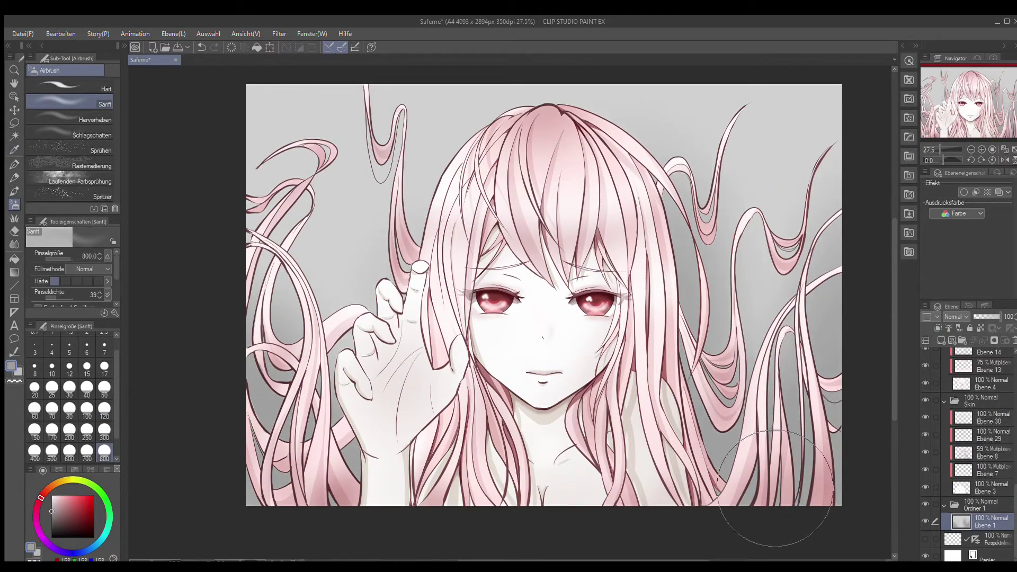
- Deepen the background behind the hair strands right of the face with an even darker sampled grey
{"action": "left_click", "coordinate": [763, 456], "text": "alt"}
{"action": "left_click_drag", "start_coordinate": [762, 455], "coordinate": [845, 278]}
{"action": "scroll", "coordinate": [845, 249], "scroll_direction": "up", "scroll_amount": 1}
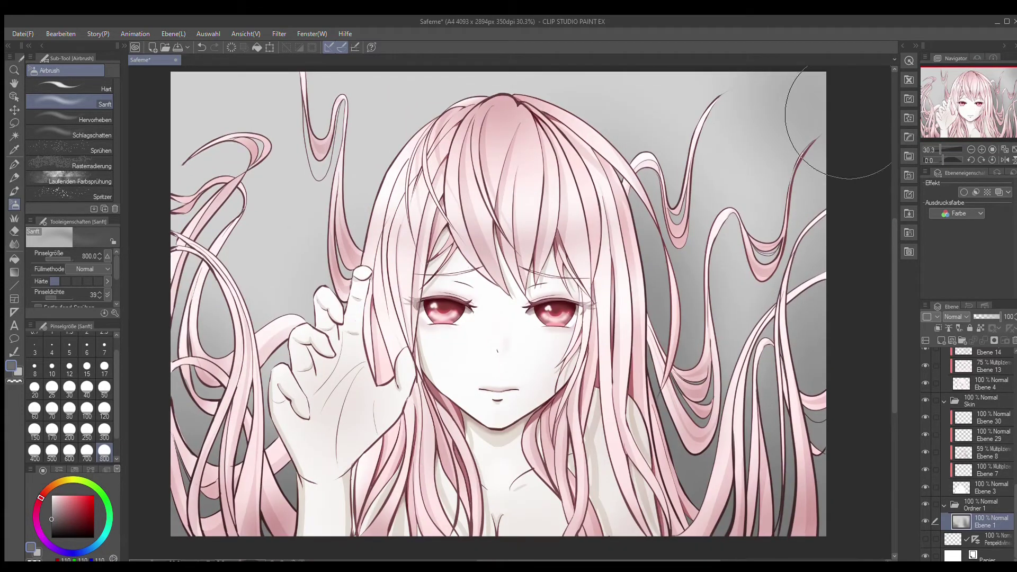
- Brighten the background's upper-left area with a near-white airbrush, then sample the grey beside the right-hand hair strands
{"action": "left_click", "coordinate": [529, 87], "text": "alt"}
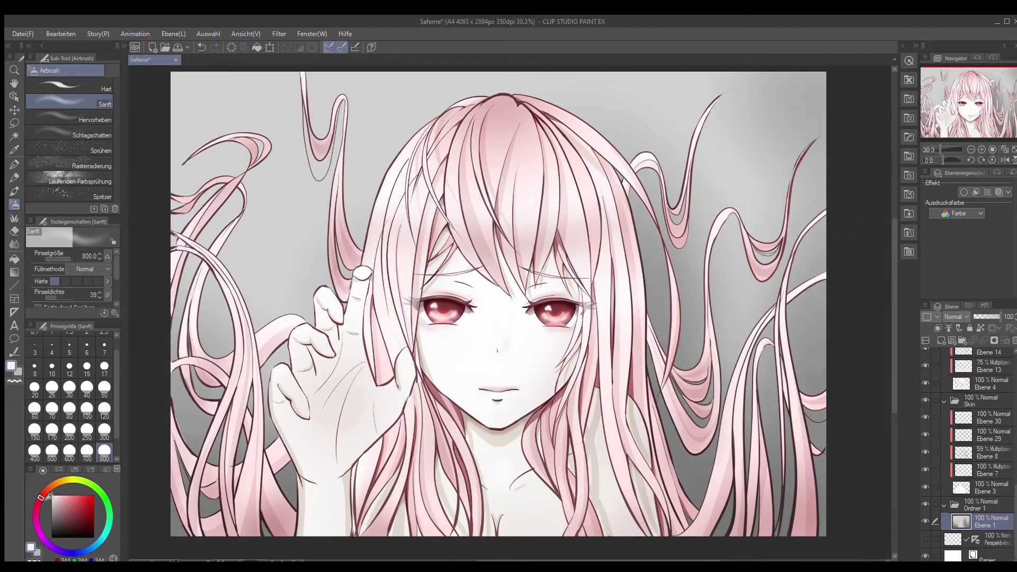
{"action": "left_click_drag", "start_coordinate": [371, 96], "coordinate": [218, 125]}
{"action": "left_click_drag", "start_coordinate": [436, 96], "coordinate": [454, 81]}
{"action": "left_click", "coordinate": [746, 303], "text": "alt"}
- Add a new Überlagern layer above the Lines folder and place the Drawing paper texture over it at 31% Überlagern
{"action": "scroll", "coordinate": [980, 450], "scroll_direction": "up", "scroll_amount": 5}
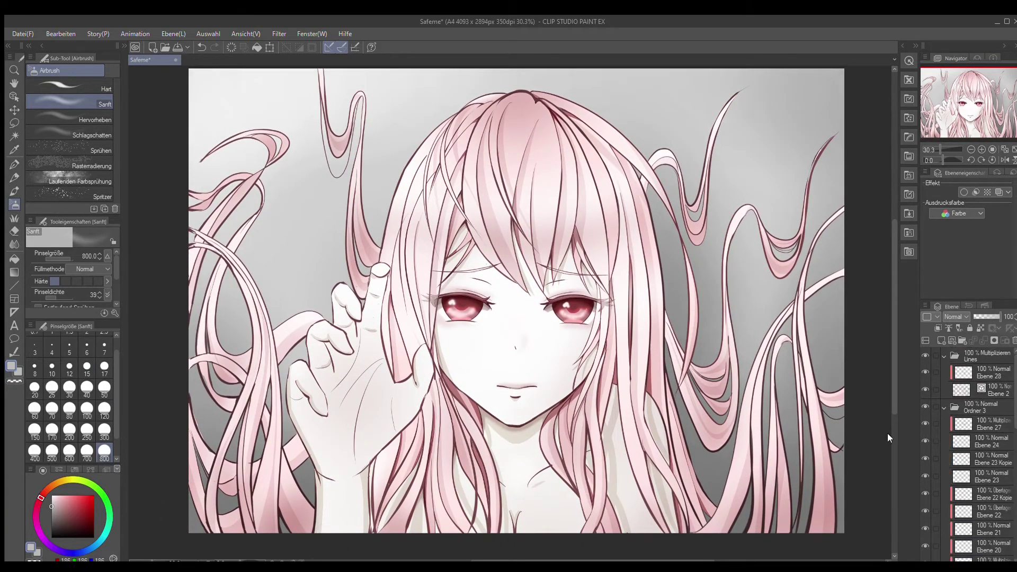
{"action": "left_click", "coordinate": [941, 341]}
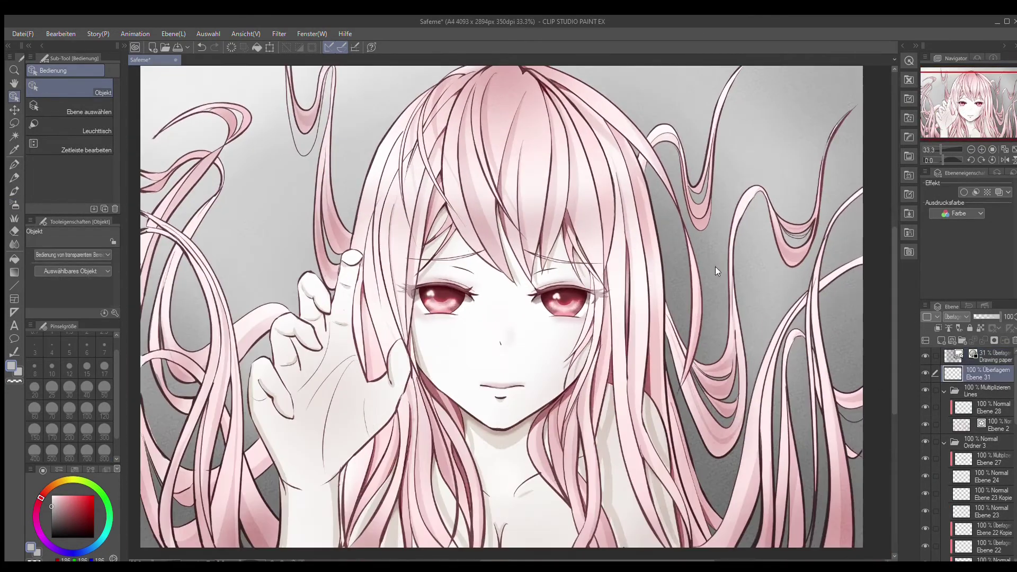
- Place Drawing paper textures clipped in the hair folder Ordner 2 at 16% Normal and above Ebene 1 in Ordner 1 at 31% Überlagern
{"action": "scroll", "coordinate": [947, 402], "scroll_direction": "up", "scroll_amount": 3}
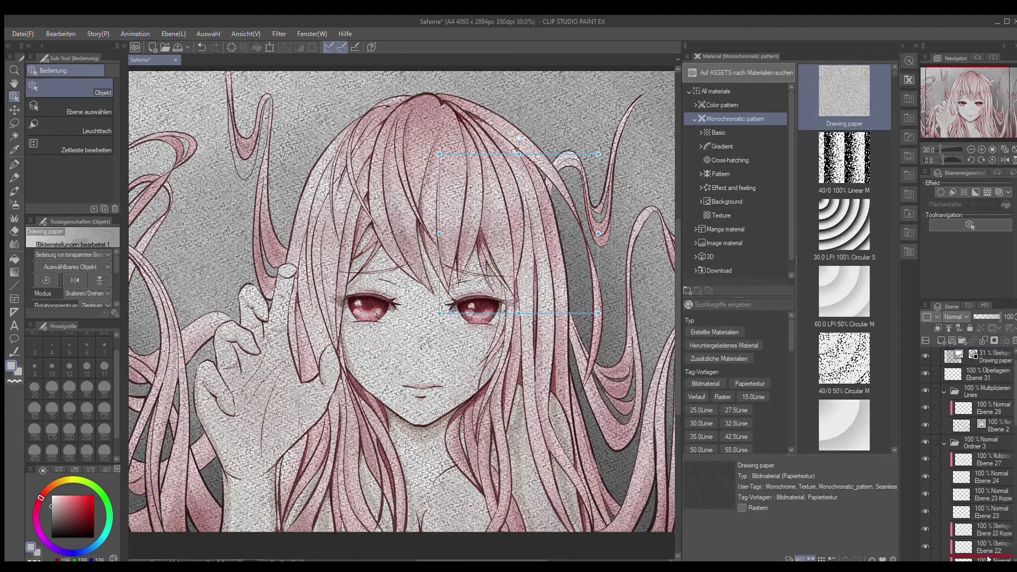
{"action": "scroll", "coordinate": [988, 557], "scroll_direction": "down", "scroll_amount": 3}
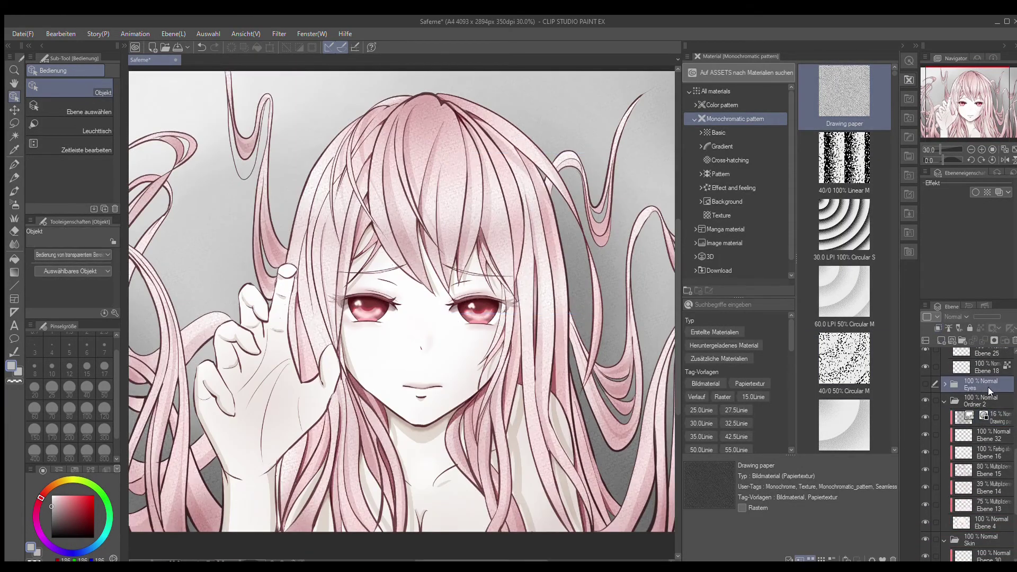
{"action": "scroll", "coordinate": [1001, 557], "scroll_direction": "down", "scroll_amount": 2}
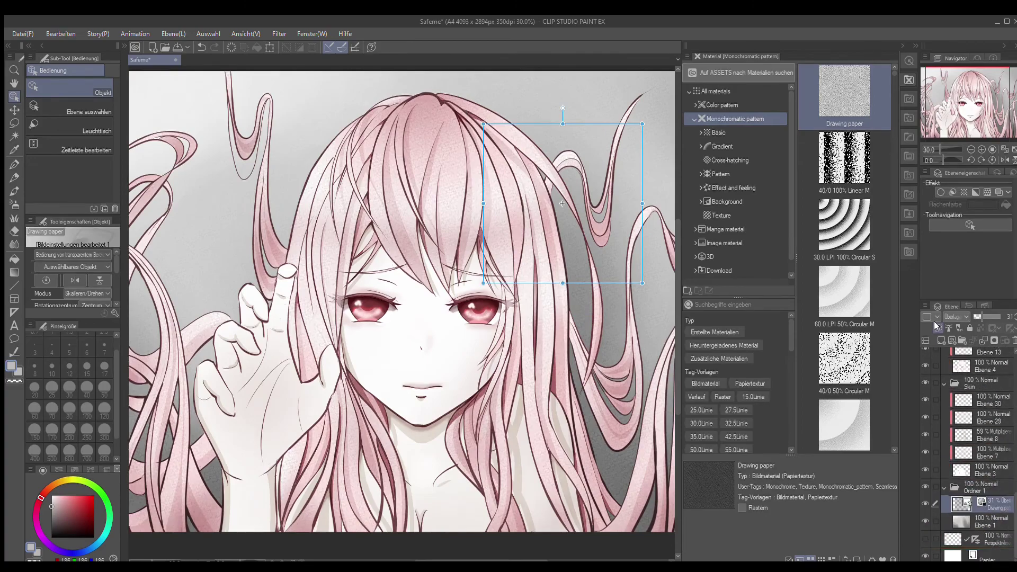